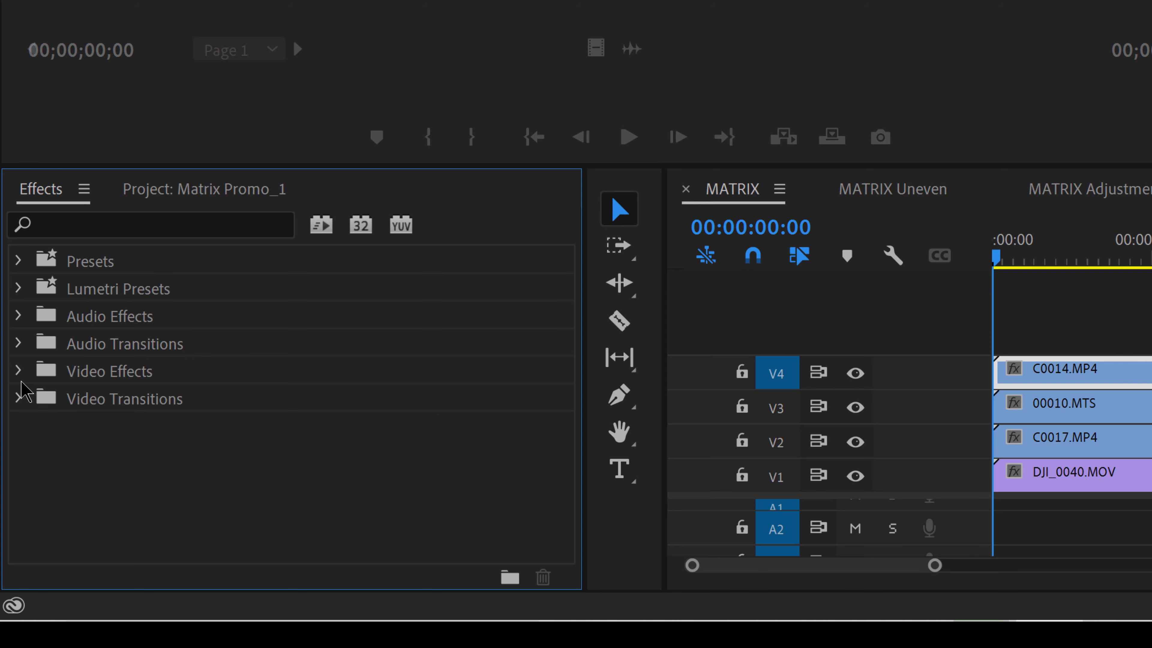
# Apply the Matrix LE 2x2 effect from the dTective video effects to clip C0014.MP4 on track V4
pyautogui.click(18, 371)
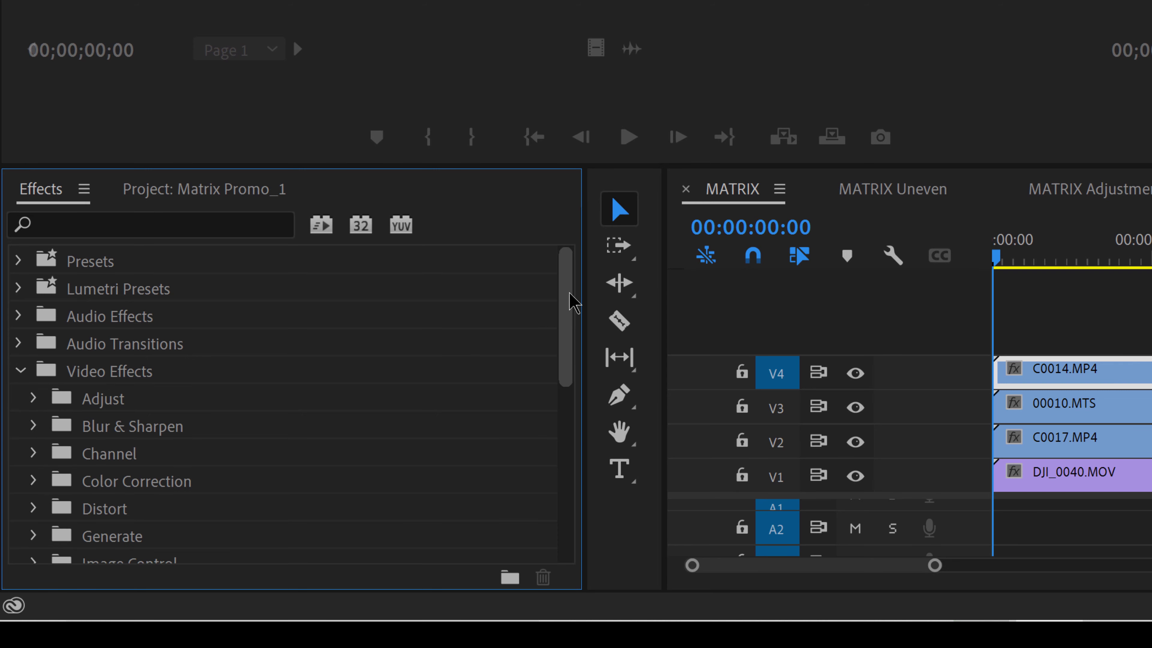
pyautogui.moveTo(568, 301); pyautogui.dragTo(561, 480)
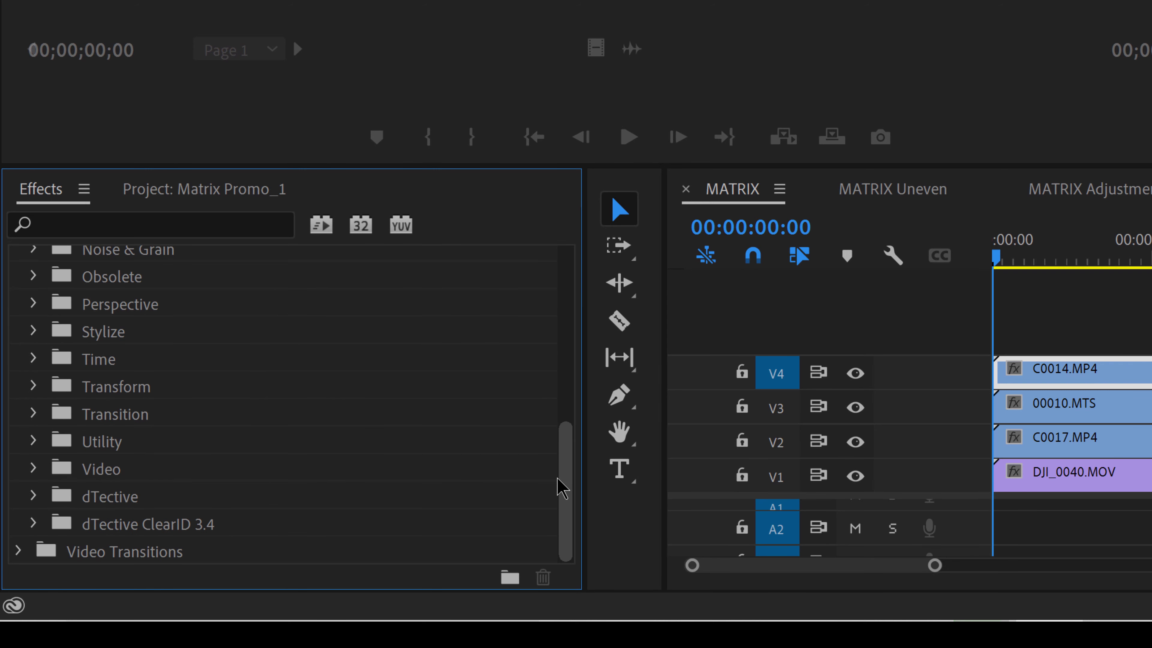
pyautogui.click(33, 496)
pyautogui.moveTo(570, 419); pyautogui.dragTo(570, 468)
pyautogui.click(99, 410)
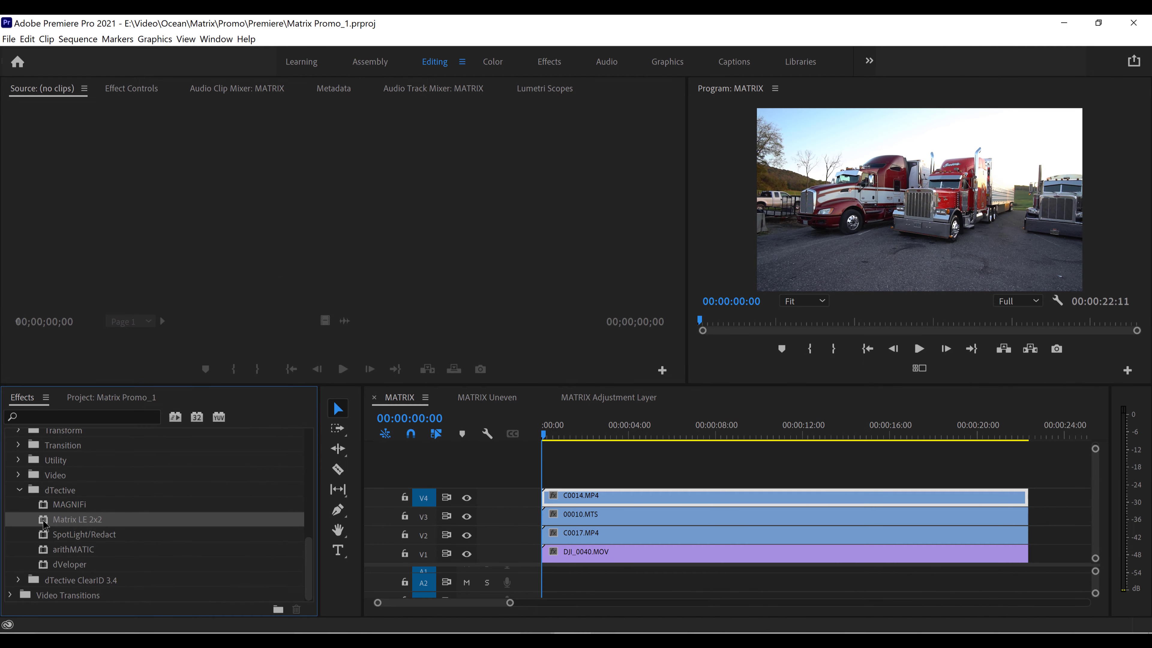
pyautogui.moveTo(46, 525); pyautogui.dragTo(617, 506)
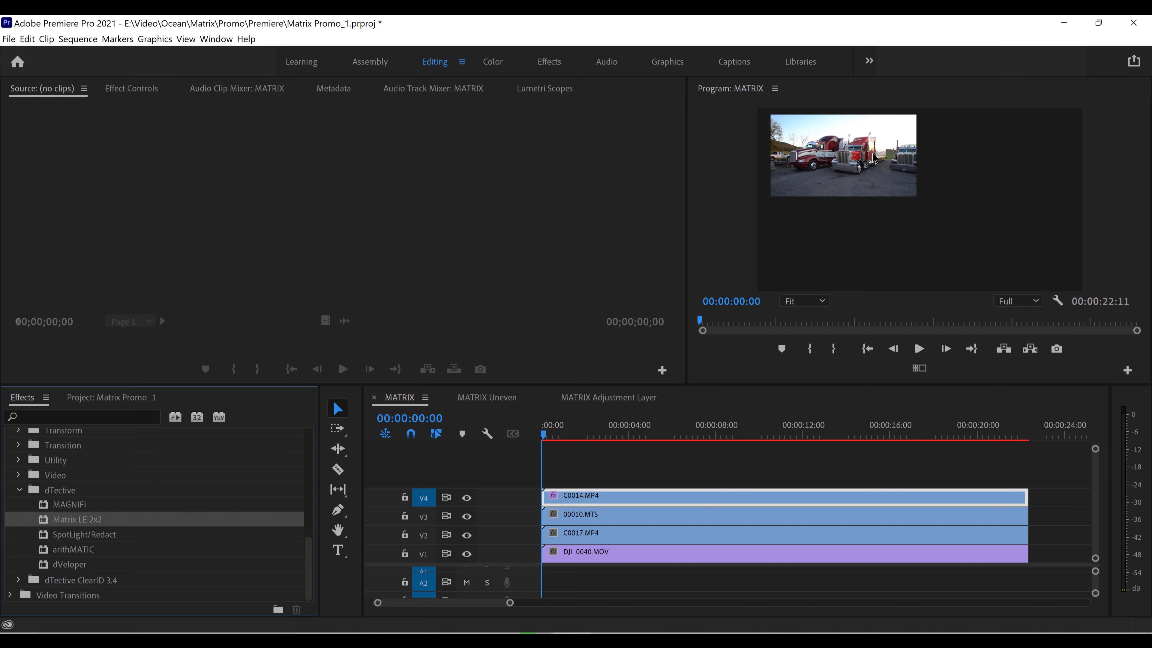
# Show the Matrix LE 2x2 parameters of clip C0014.MP4 in Effect Controls
pyautogui.click(117, 92)
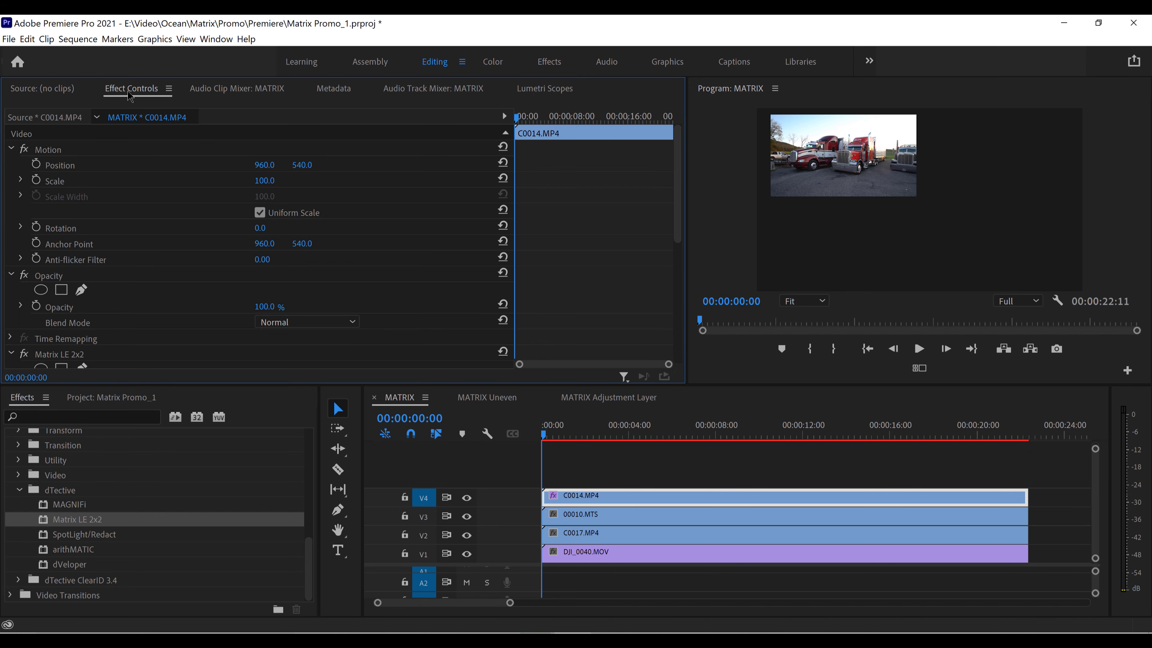
pyautogui.click(216, 39)
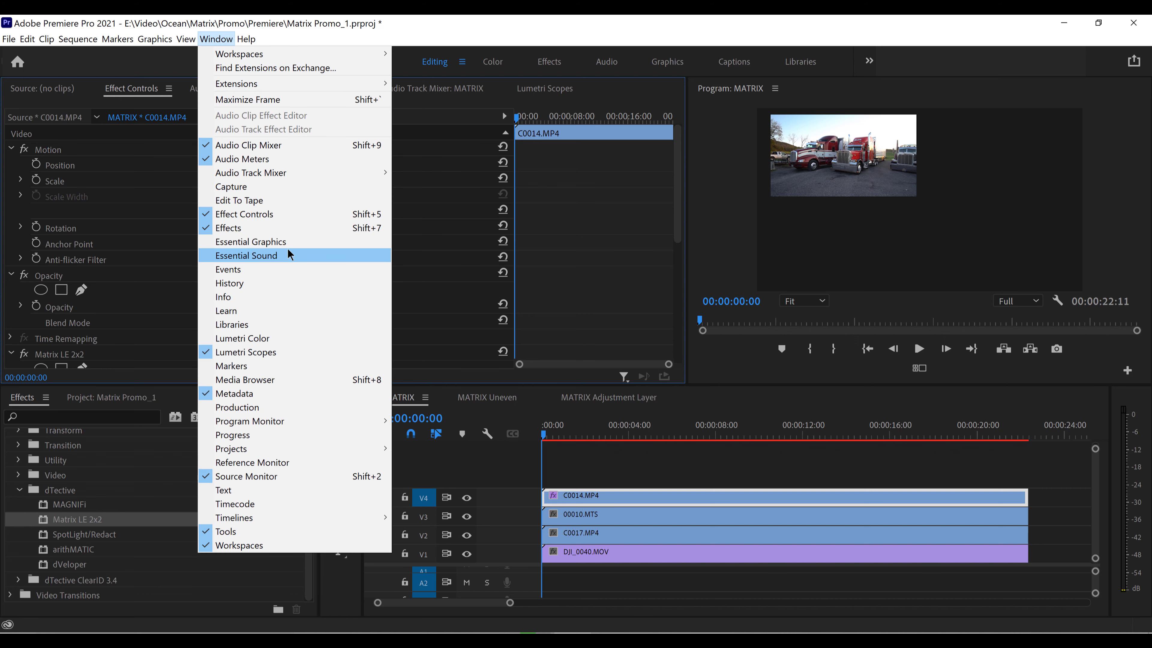
pyautogui.click(296, 213)
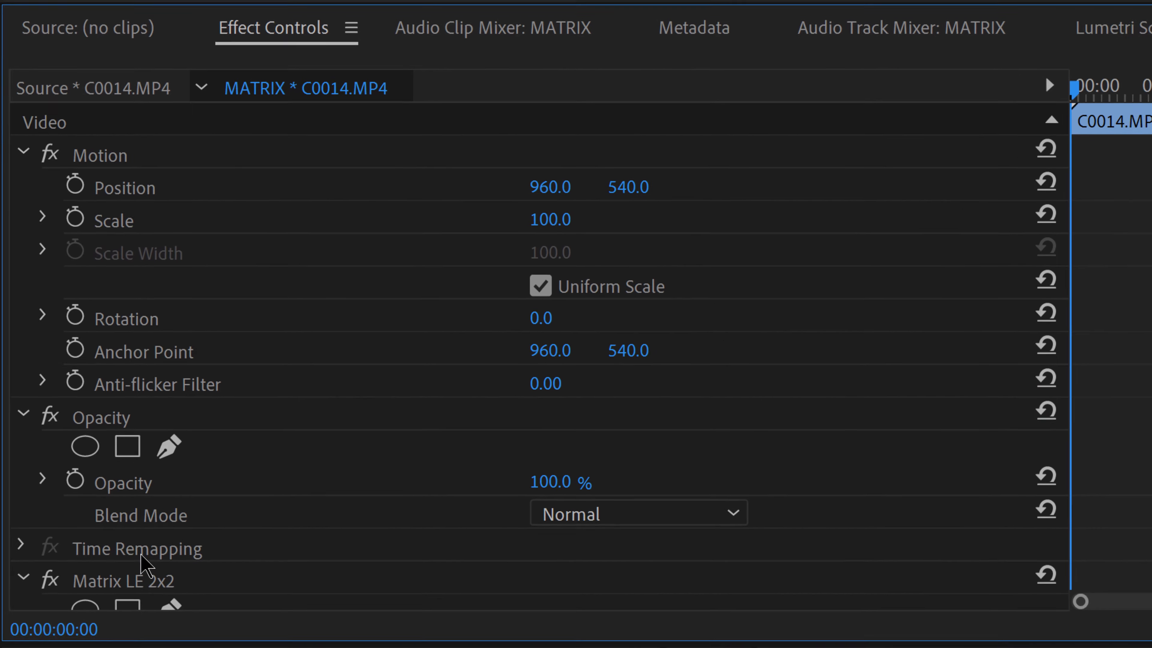
pyautogui.click(61, 355)
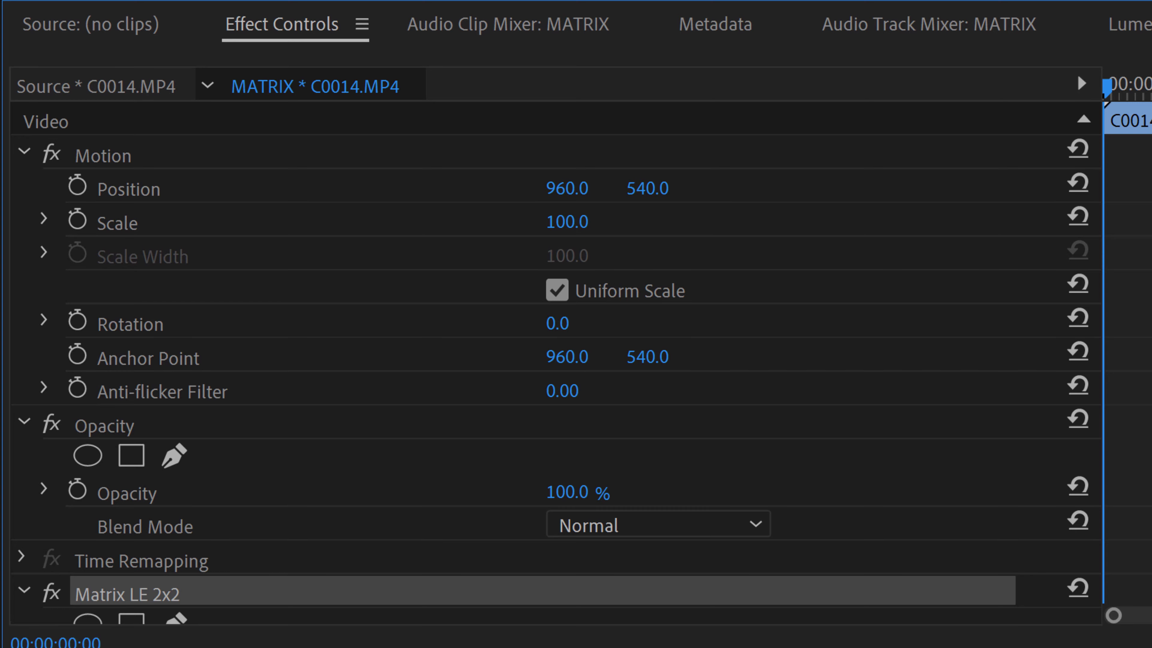
pyautogui.scroll(-10, 544, 363)
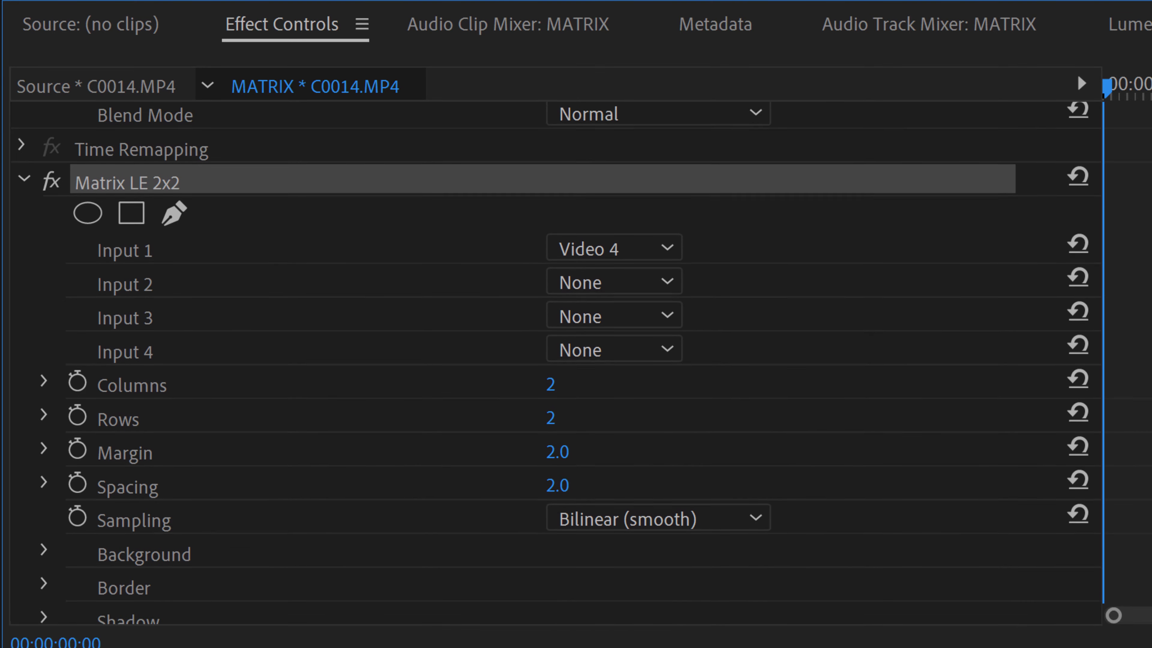
pyautogui.scroll(1, 544, 363)
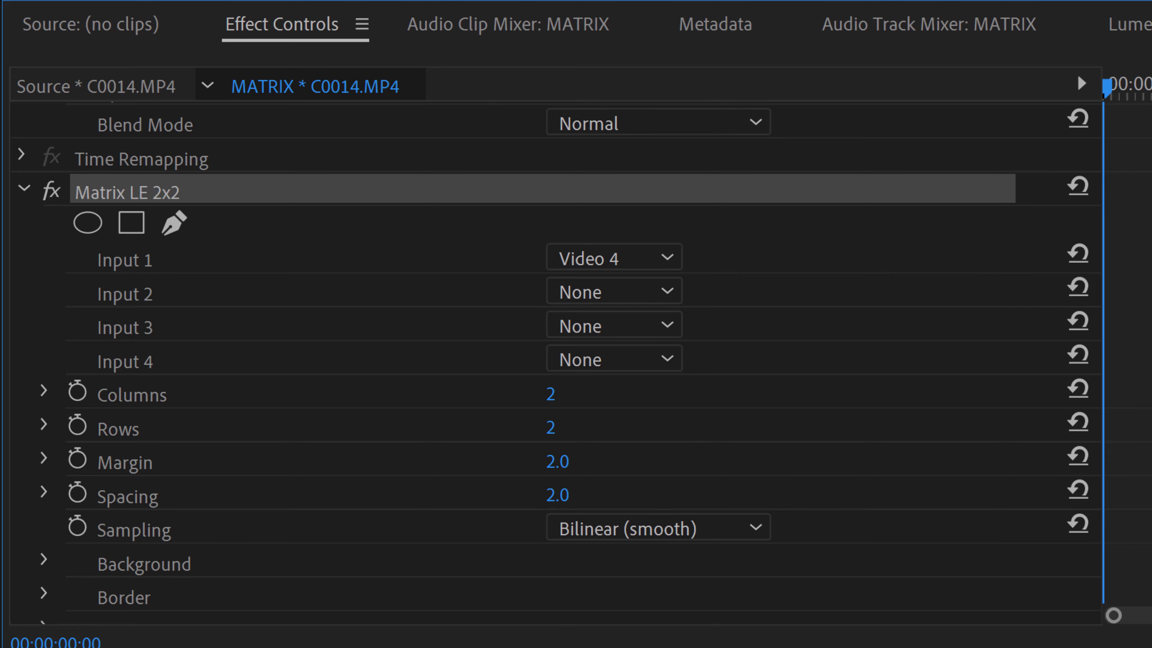
# Assign Video 1, Video 2, Video 3 and Video 4 to Matrix Inputs 1 through 4 respectively
pyautogui.click(632, 254)
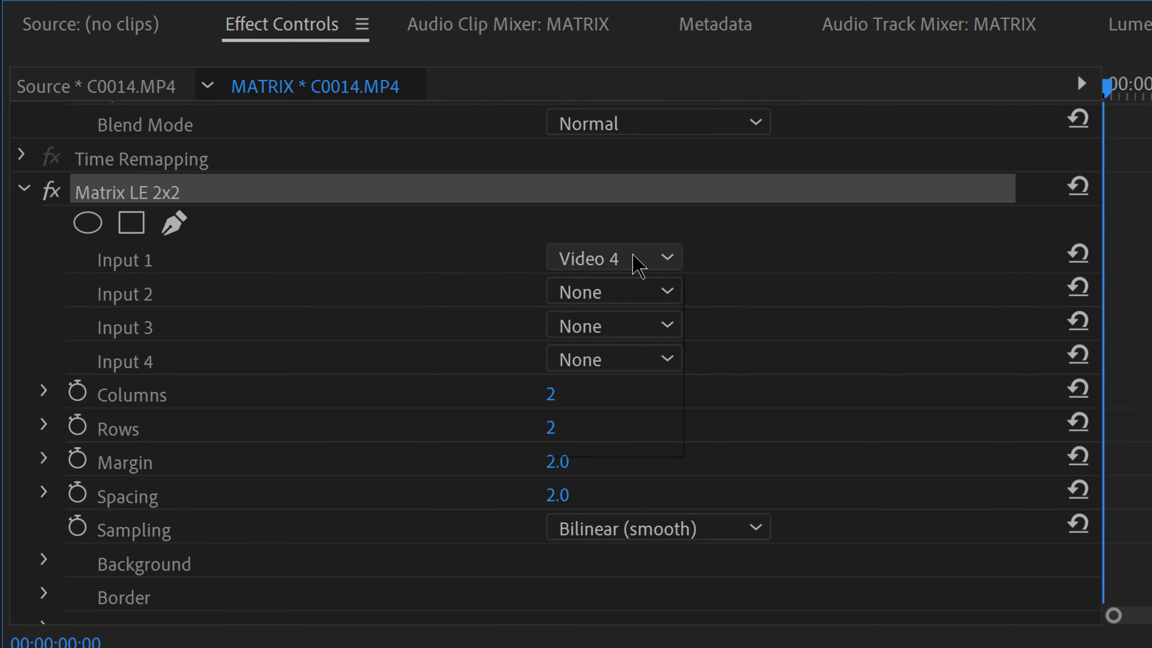
pyautogui.click(646, 442)
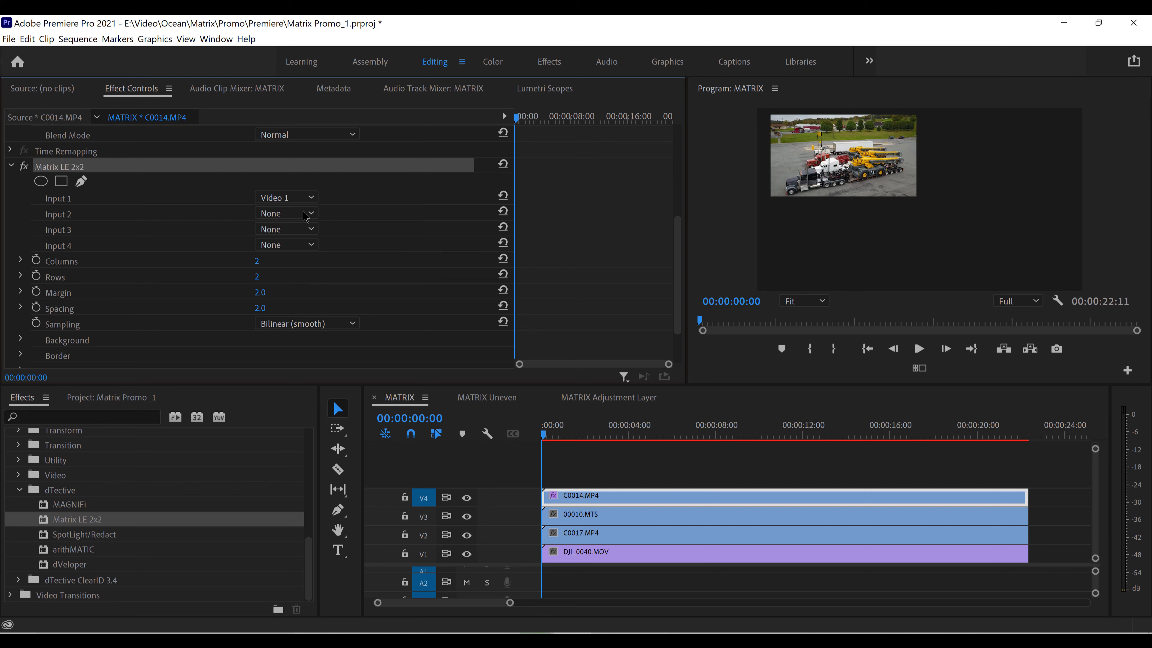
pyautogui.click(317, 216)
pyautogui.click(285, 262)
pyautogui.click(309, 229)
pyautogui.click(288, 290)
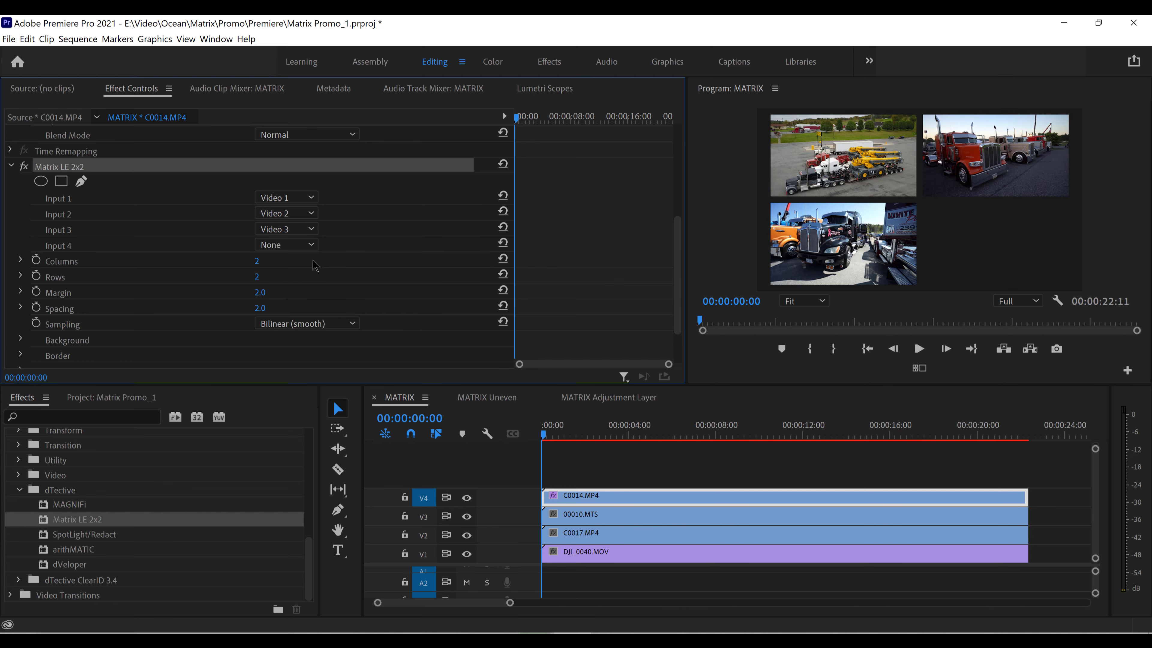
pyautogui.click(311, 245)
pyautogui.click(290, 325)
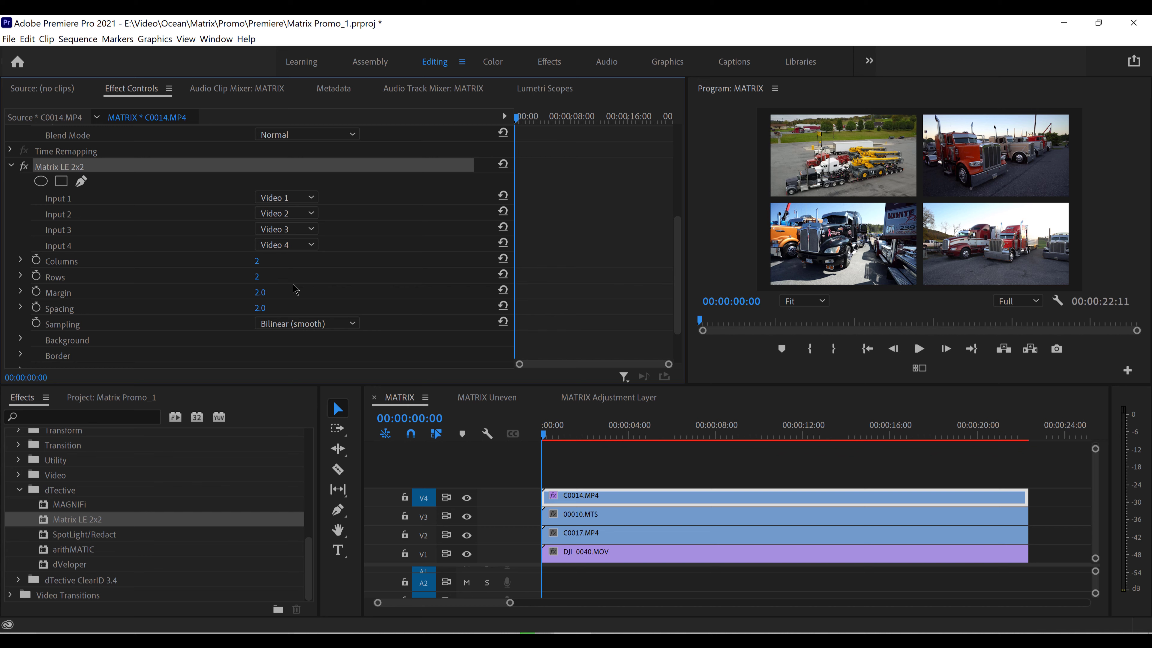
# Swap two clips in the matrix by setting Input 1 to Video 3 and Input 3 to Video 1
pyautogui.click(811, 173)
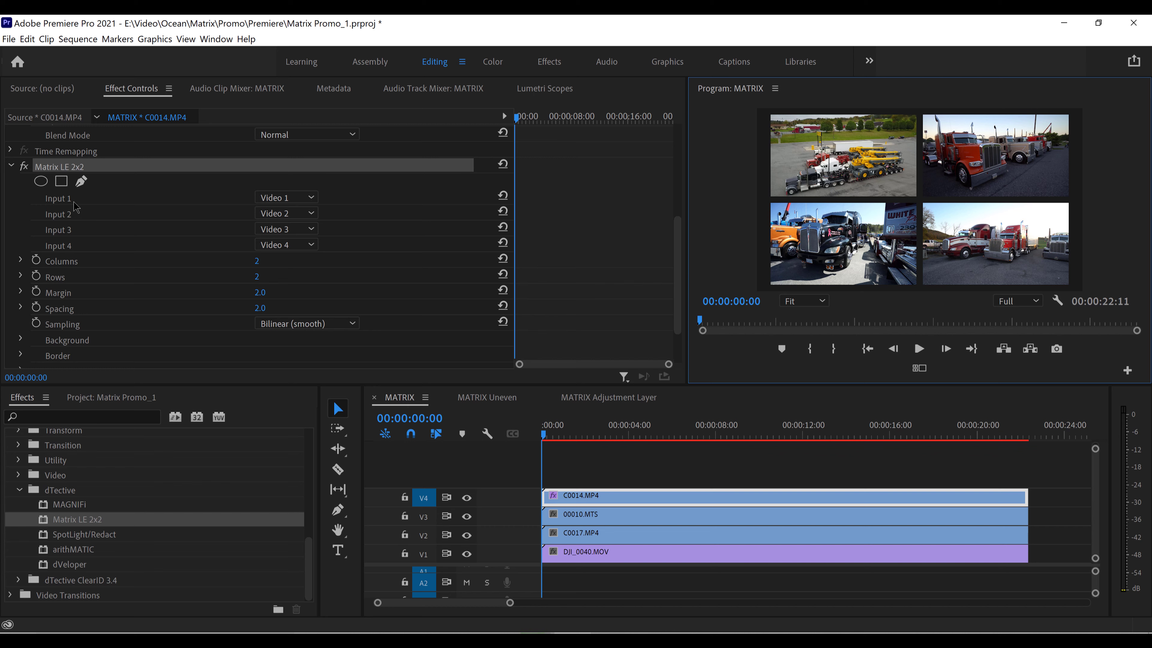
pyautogui.click(280, 203)
pyautogui.click(308, 252)
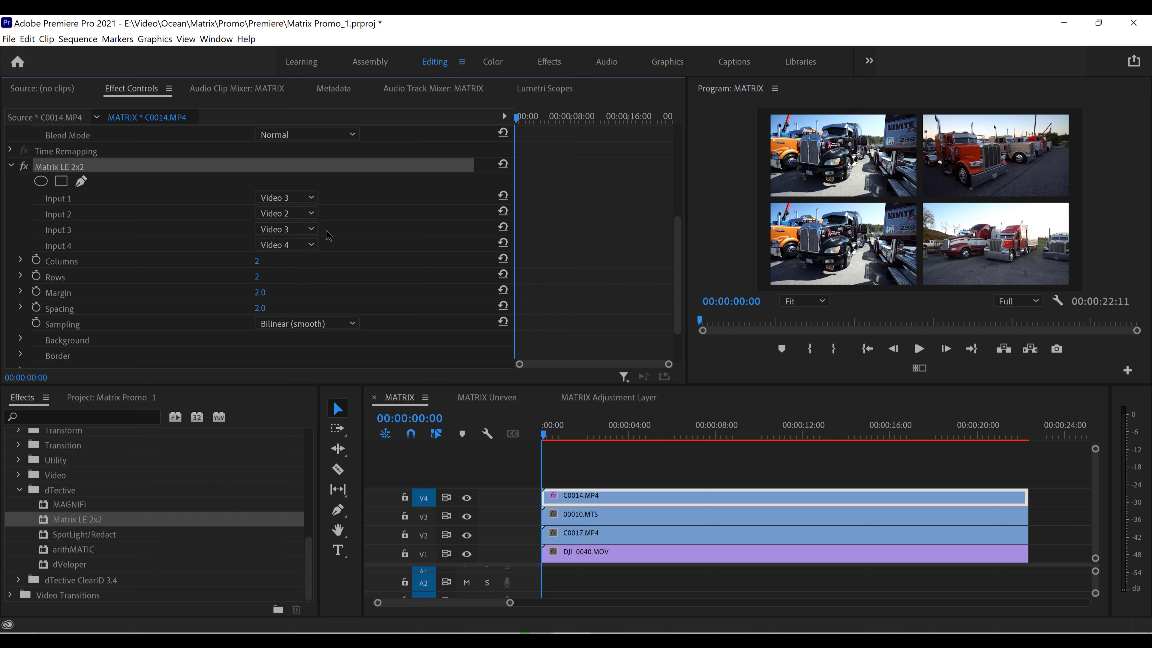
pyautogui.click(298, 237)
pyautogui.click(284, 314)
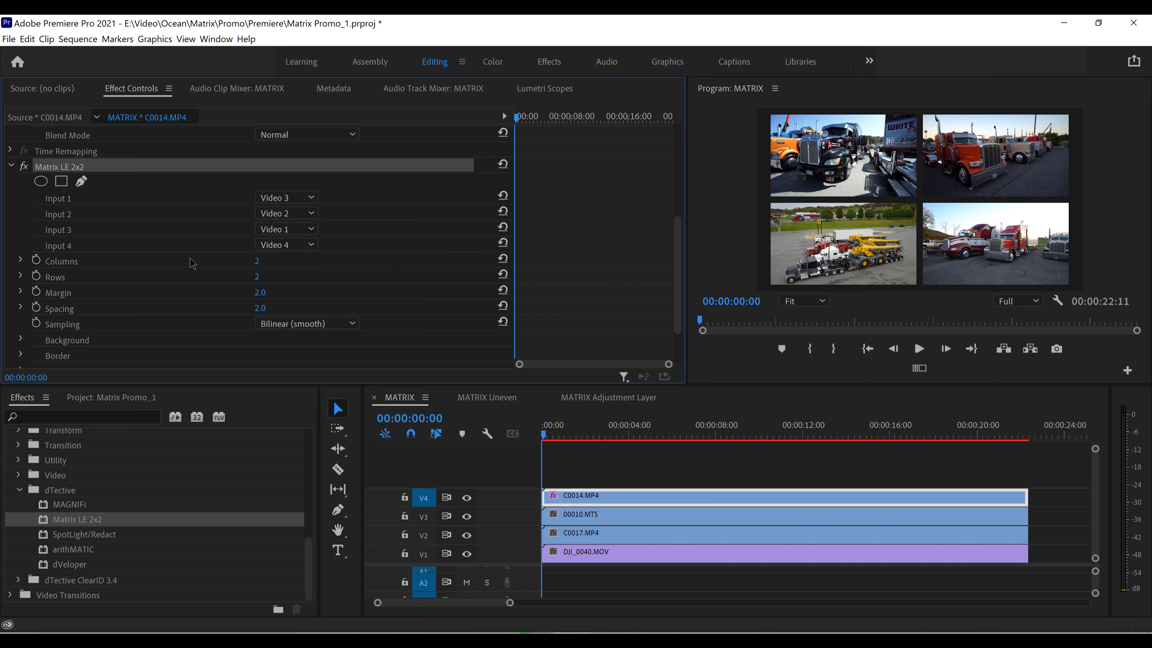
# Restore the original matrix order with Input 1 set to Video 1 and Input 3 set to Video 3
pyautogui.click(299, 198)
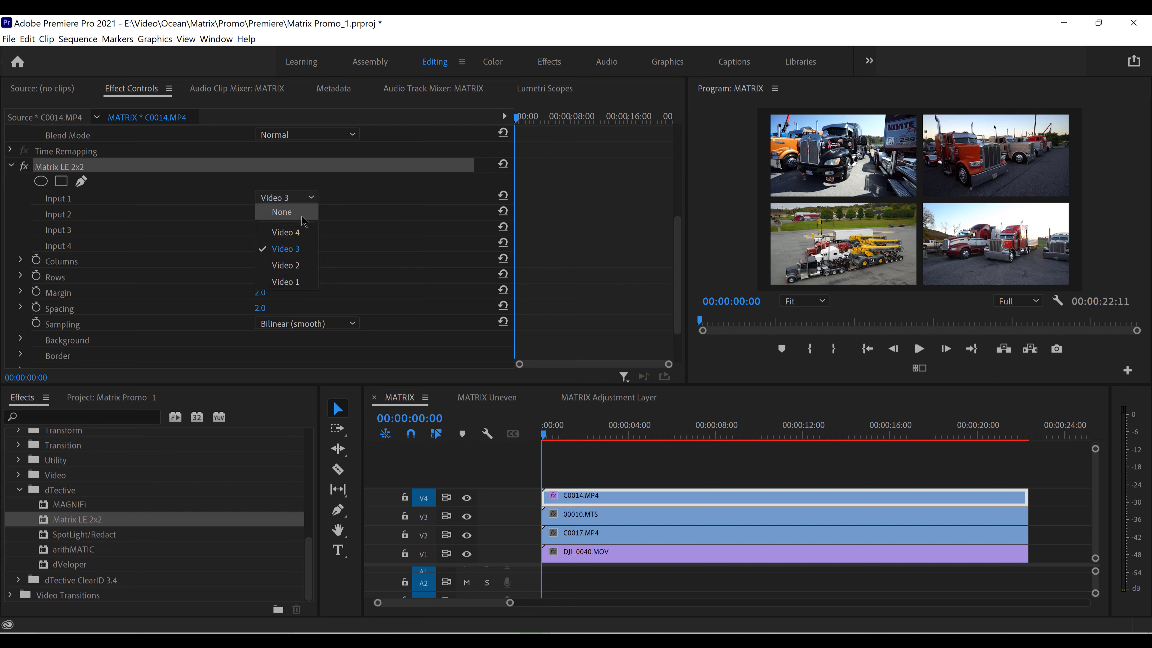
pyautogui.click(303, 282)
pyautogui.click(301, 229)
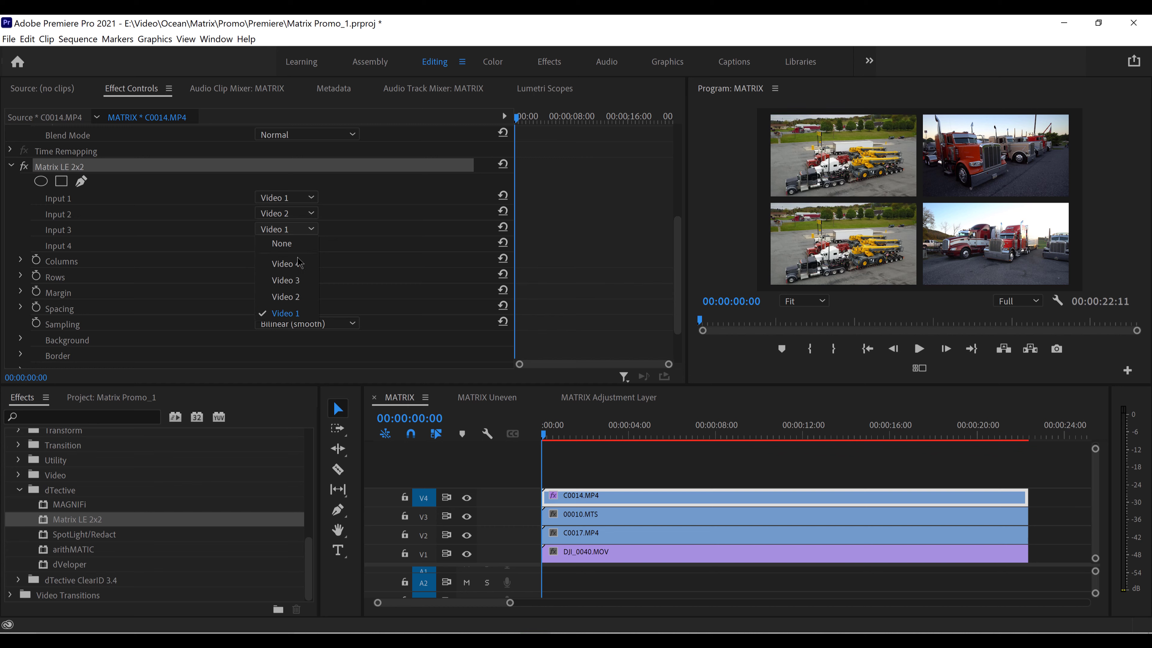
pyautogui.click(302, 297)
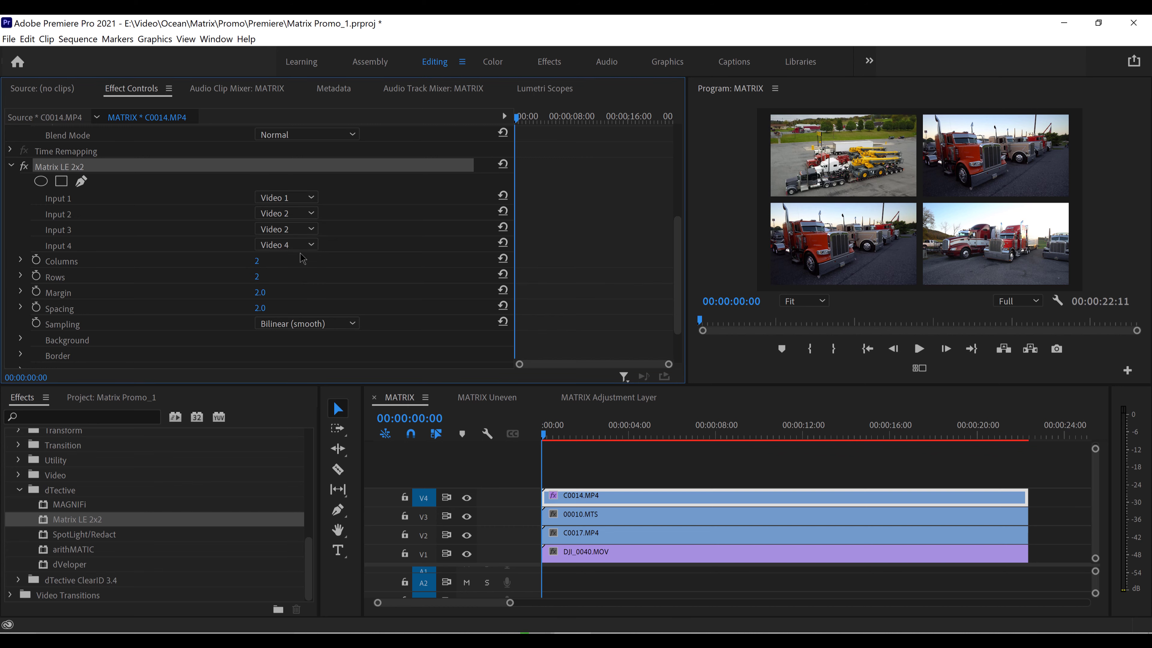
pyautogui.click(301, 229)
pyautogui.click(300, 280)
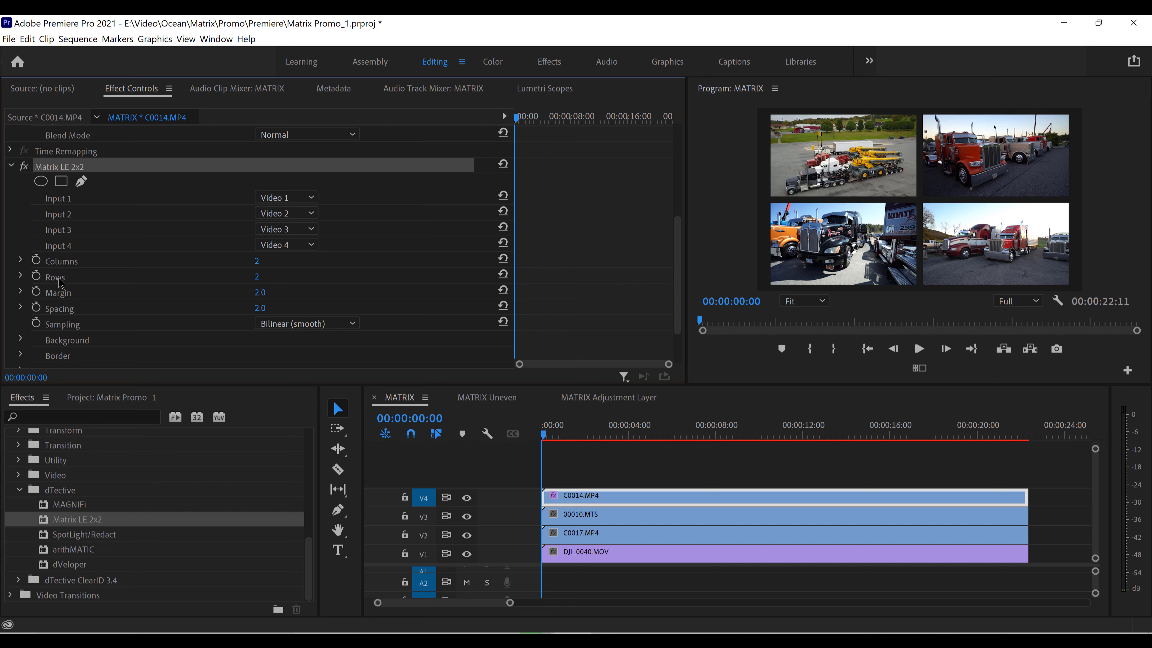
# Try the matrix layout with Columns and Rows reduced to 1 each, and return both to 2
pyautogui.click(20, 276)
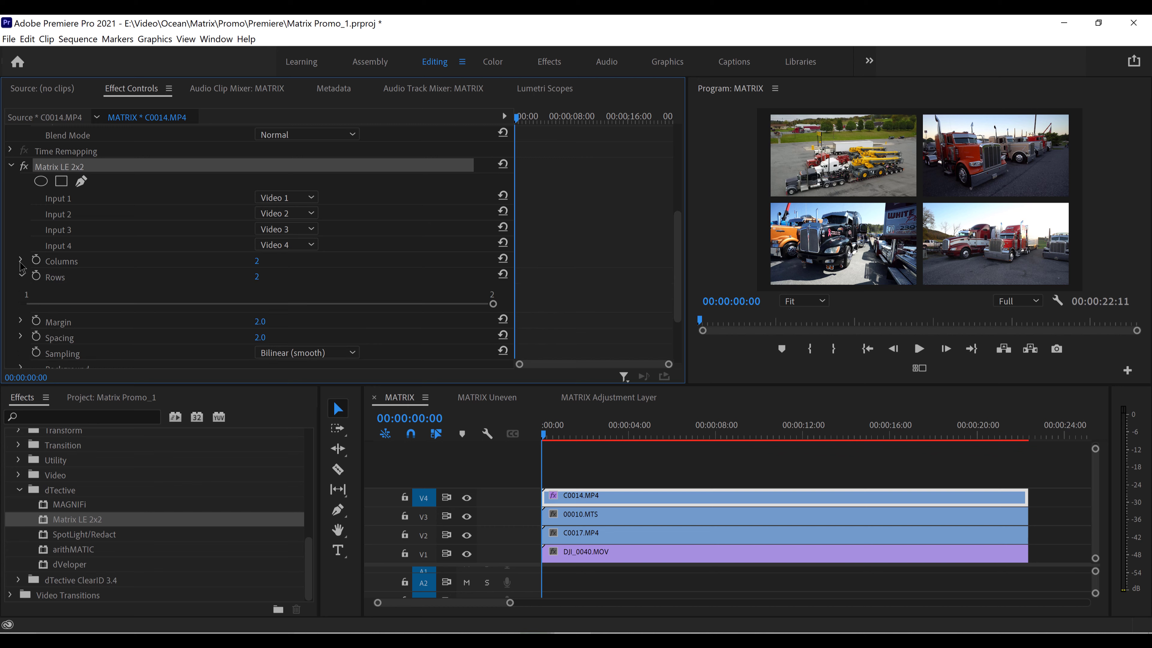
pyautogui.click(21, 261)
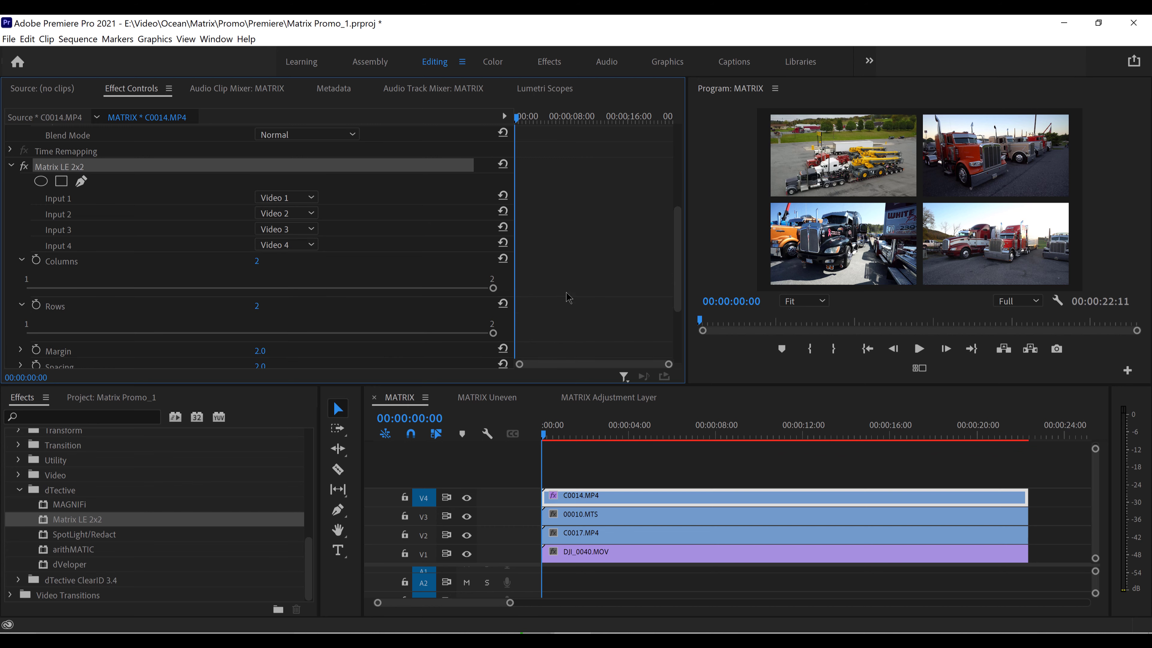
pyautogui.moveTo(493, 287); pyautogui.dragTo(171, 288)
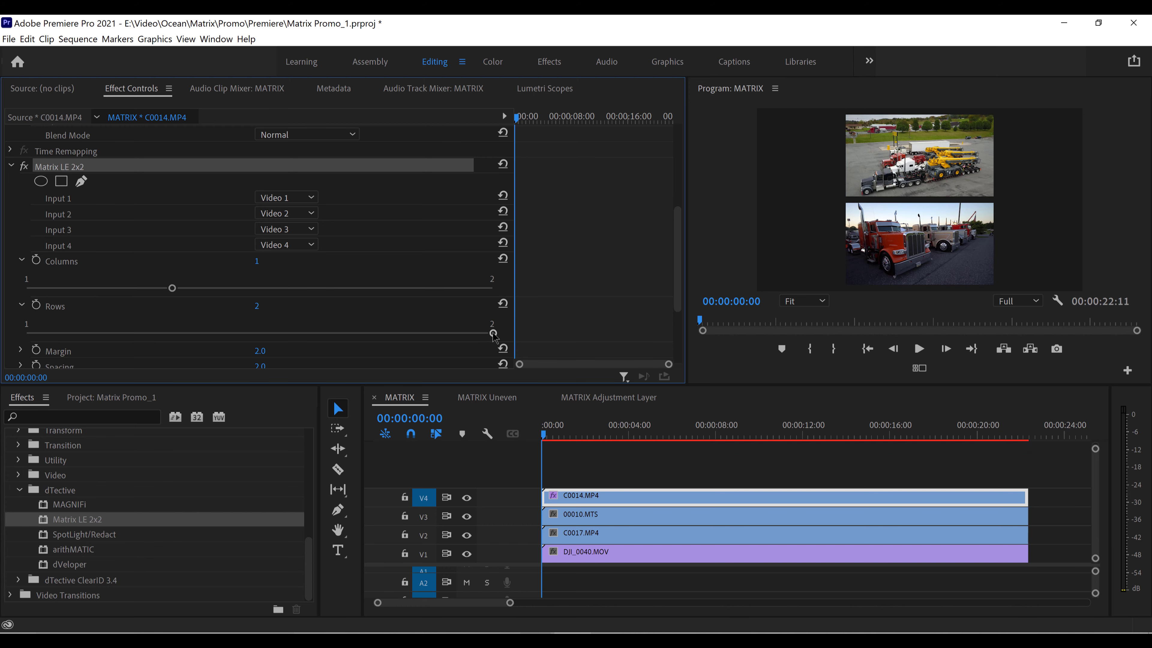
pyautogui.moveTo(493, 333); pyautogui.dragTo(198, 335)
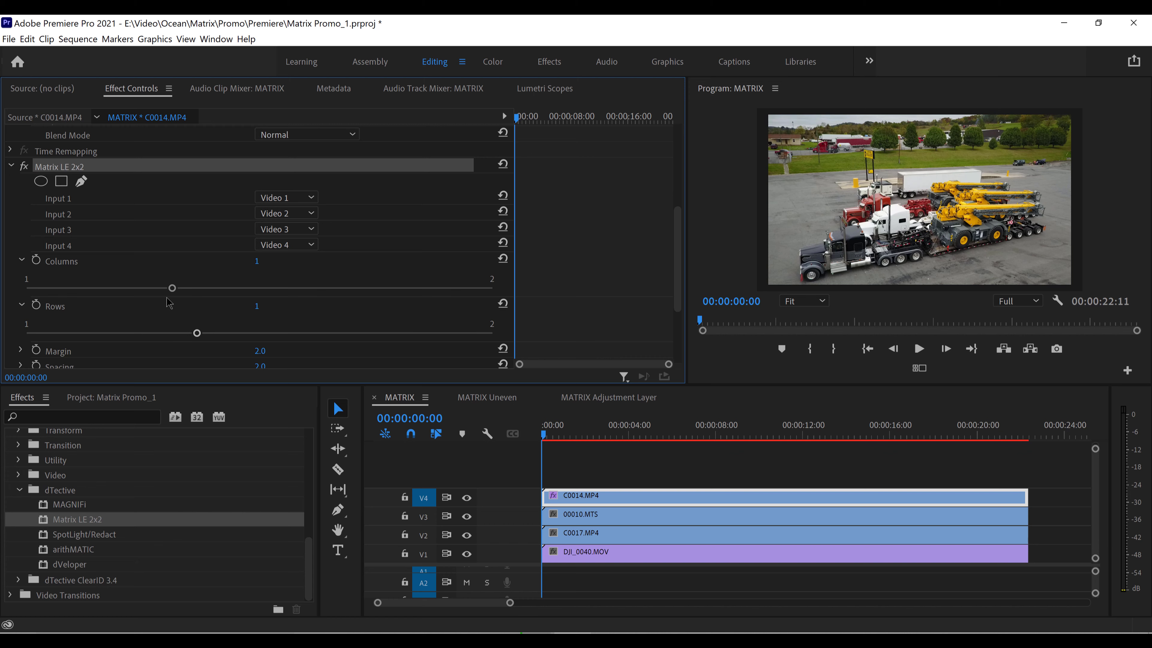
pyautogui.moveTo(172, 288); pyautogui.dragTo(579, 289)
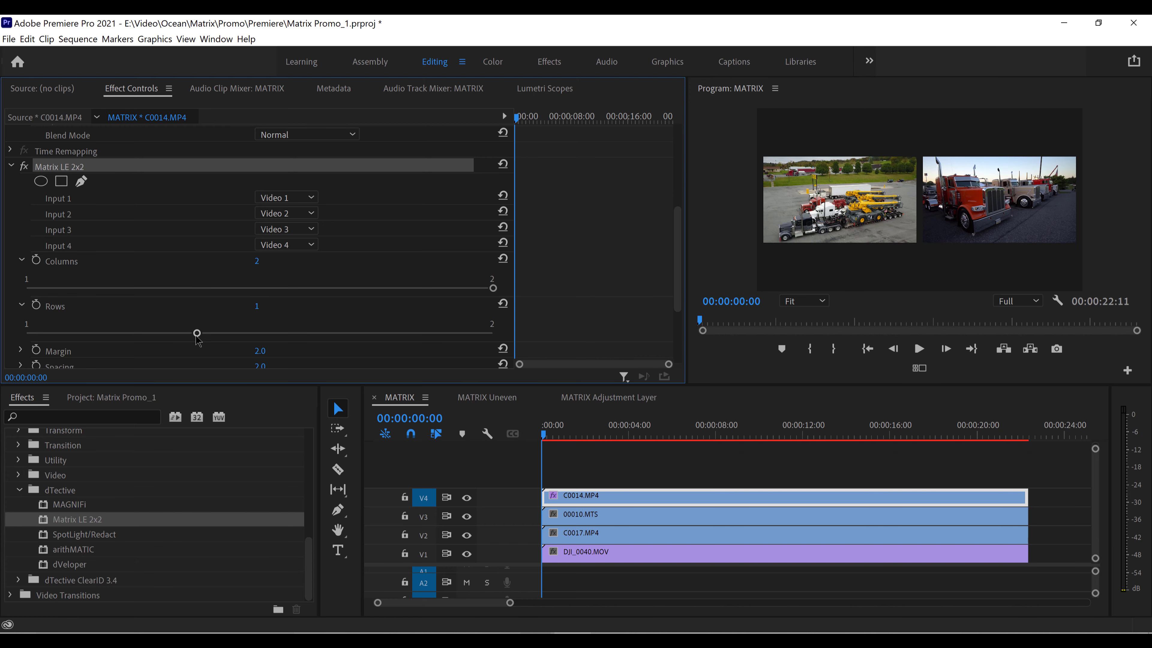
pyautogui.moveTo(198, 334); pyautogui.dragTo(508, 335)
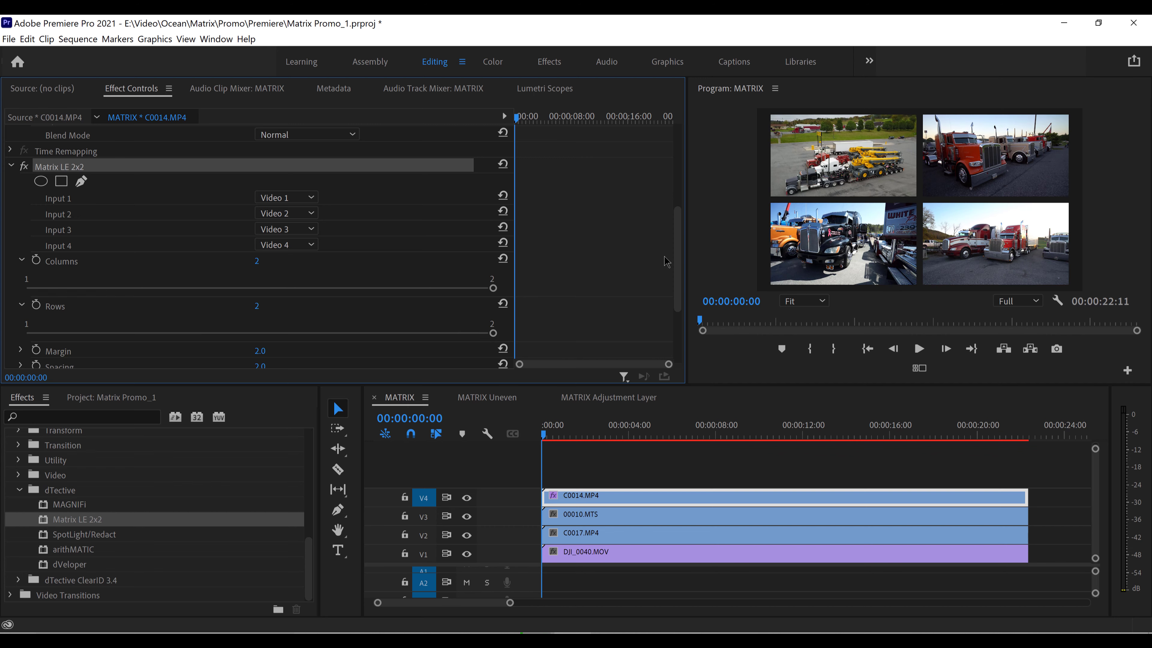
# Expand the Margin and Spacing settings and raise the matrix's Margin to 5.2
pyautogui.scroll(-5, 677, 241)
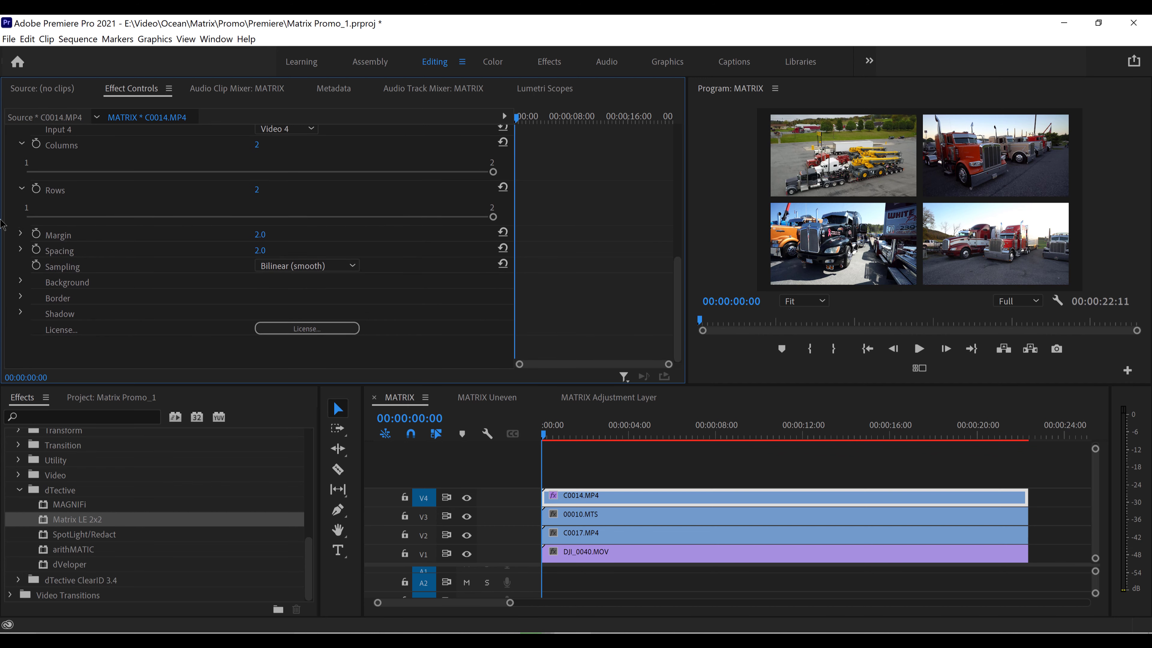
pyautogui.click(20, 246)
pyautogui.click(20, 234)
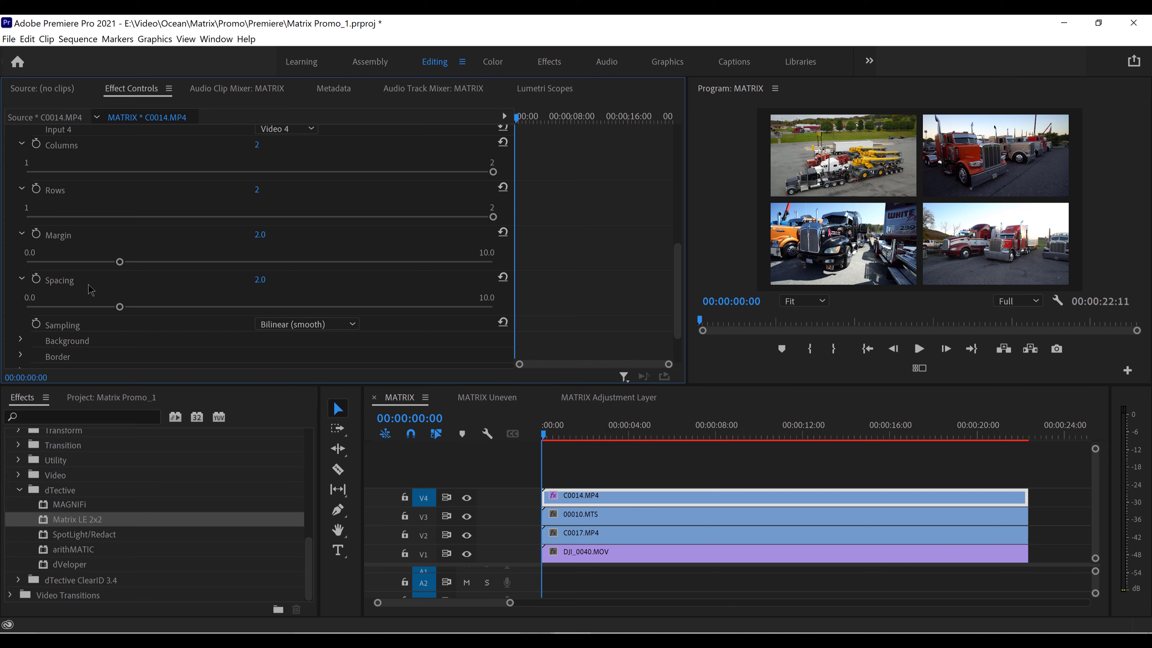
pyautogui.moveTo(120, 262); pyautogui.dragTo(245, 261)
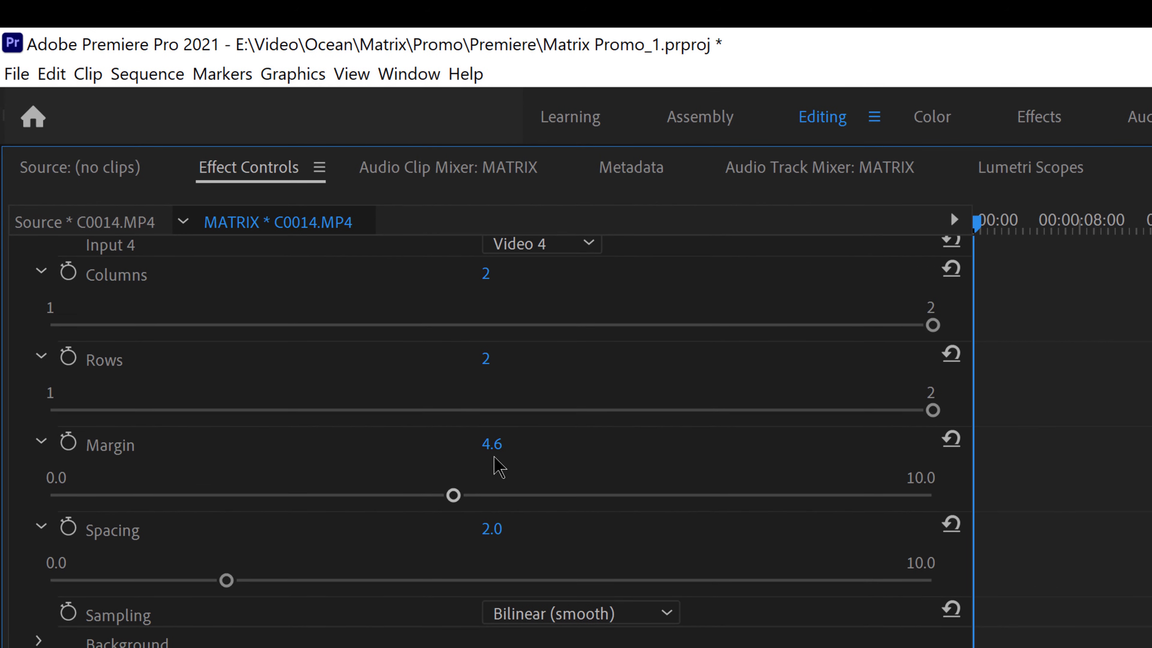
pyautogui.moveTo(496, 447); pyautogui.dragTo(539, 447)
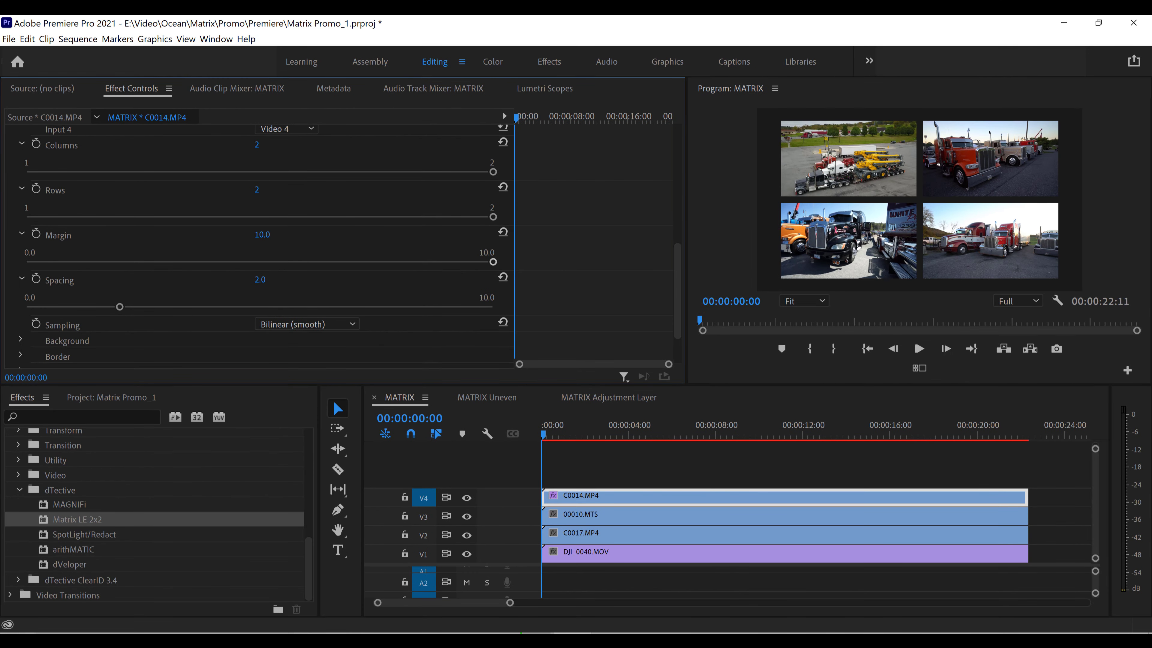
pyautogui.moveTo(262, 235); pyautogui.dragTo(240, 234)
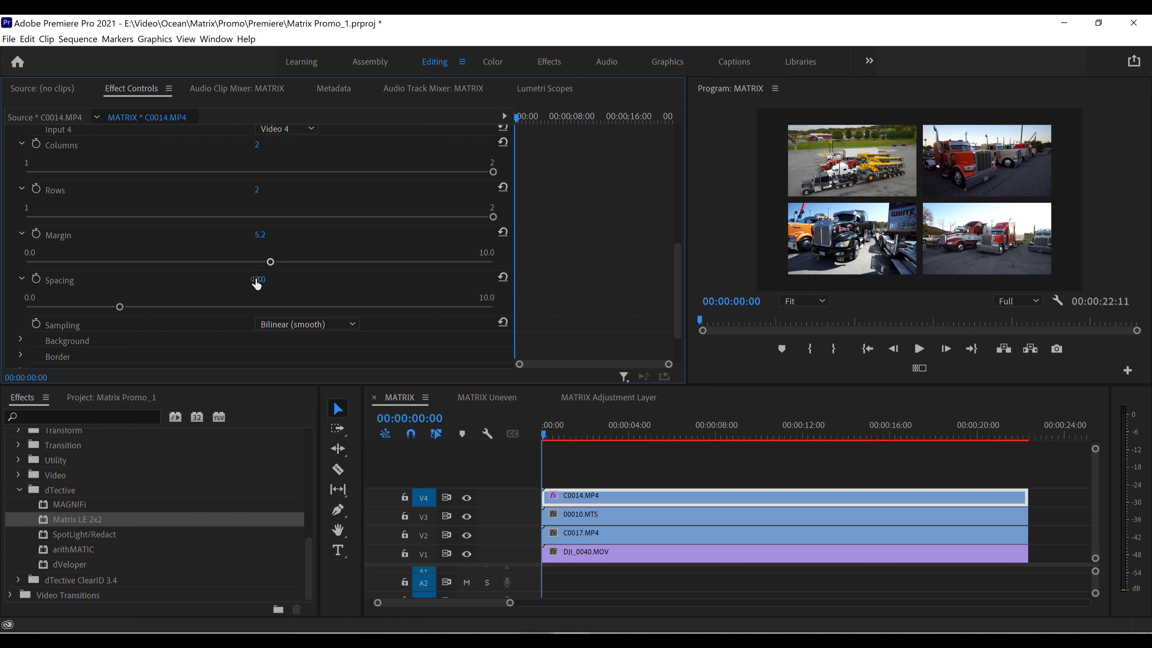
# Try the matrix's Spacing at 10.0 and settle on 6.1
pyautogui.moveTo(260, 279); pyautogui.dragTo(281, 279)
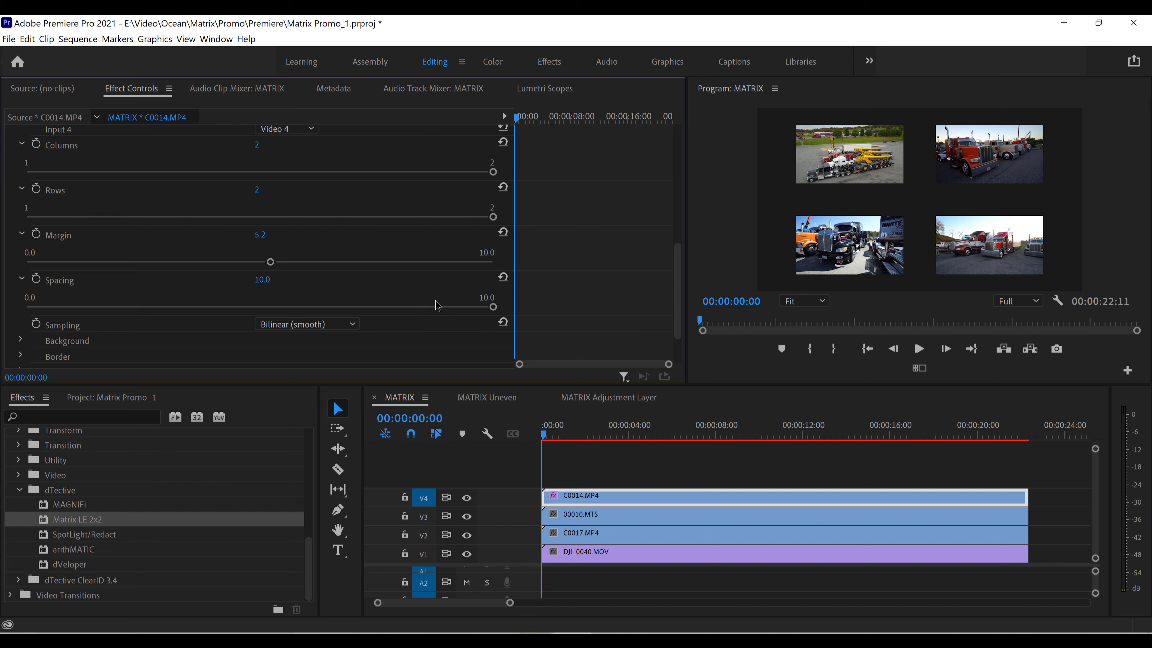
pyautogui.moveTo(493, 306); pyautogui.dragTo(311, 307)
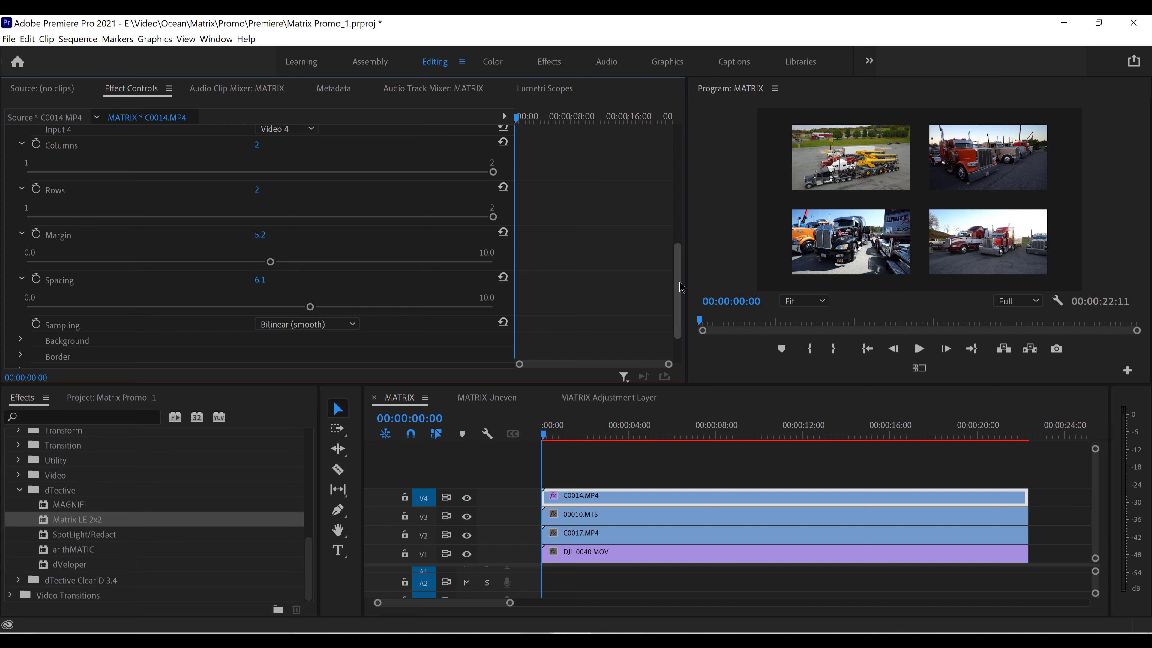
# Try the matrix's Sampling set to Cubic (smoother) and Sinc (sharper), and return it to Bilinear (smooth)
pyautogui.scroll(-3, 682, 287)
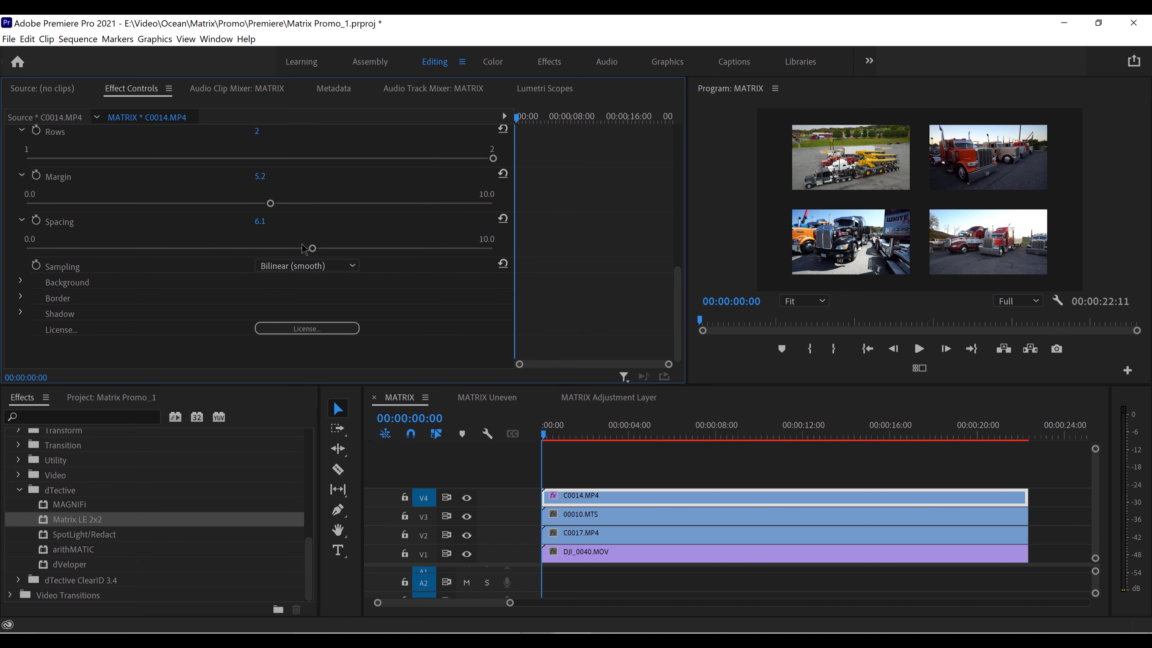
pyautogui.click(281, 266)
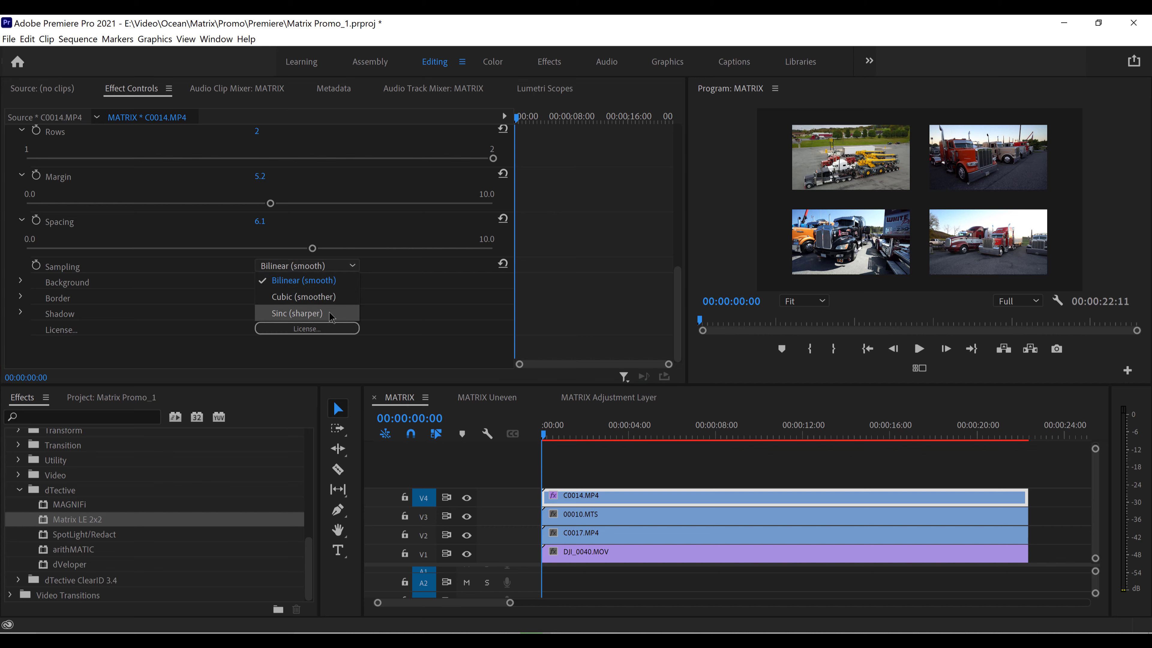
pyautogui.click(333, 298)
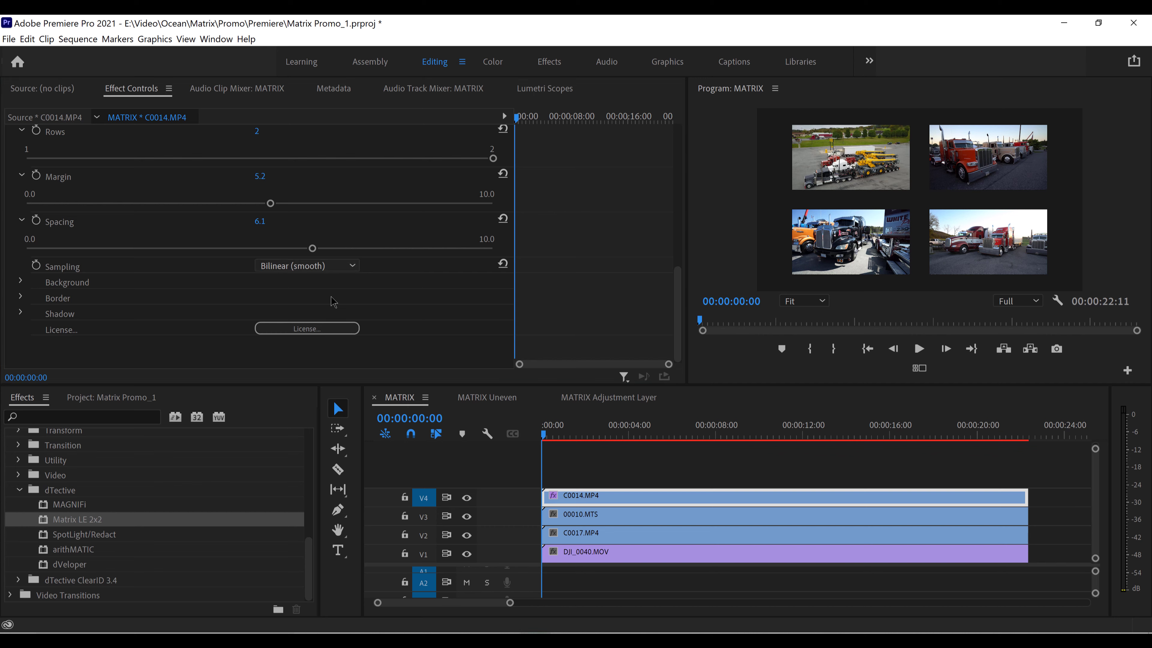
pyautogui.click(334, 266)
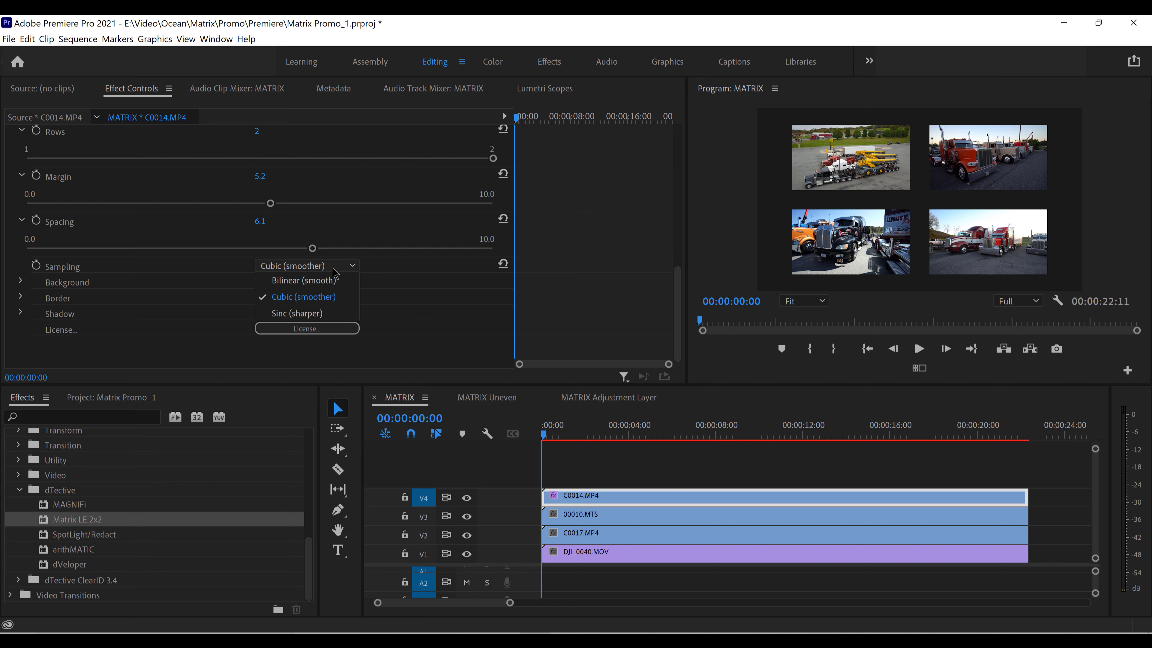
pyautogui.click(312, 312)
pyautogui.click(310, 267)
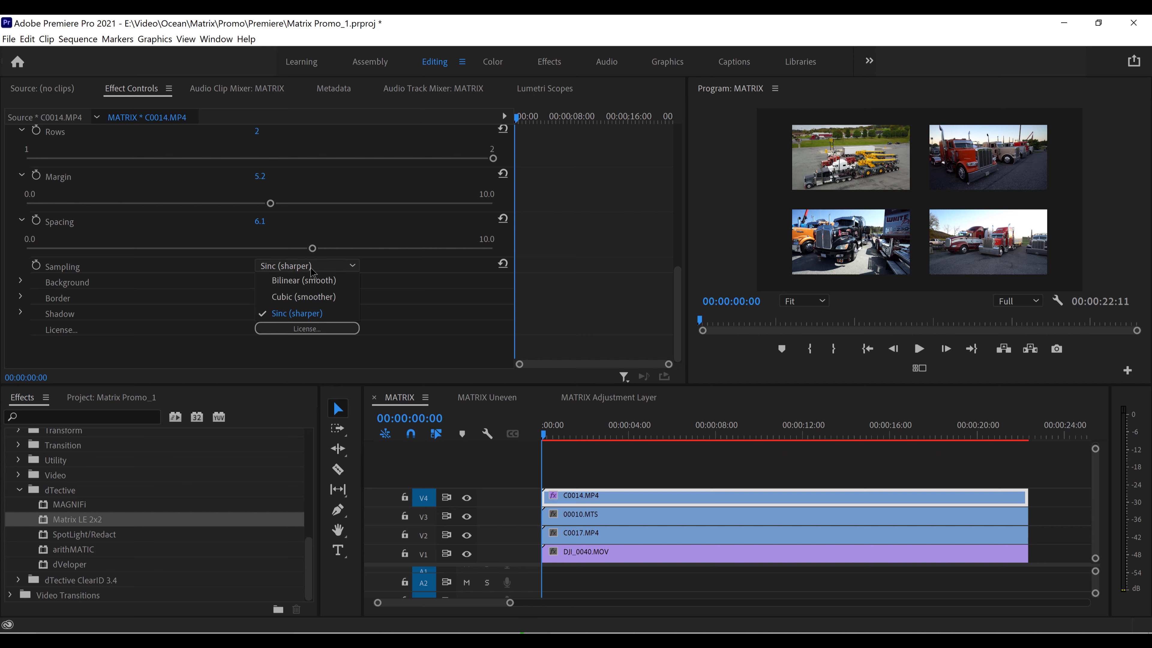
pyautogui.click(313, 283)
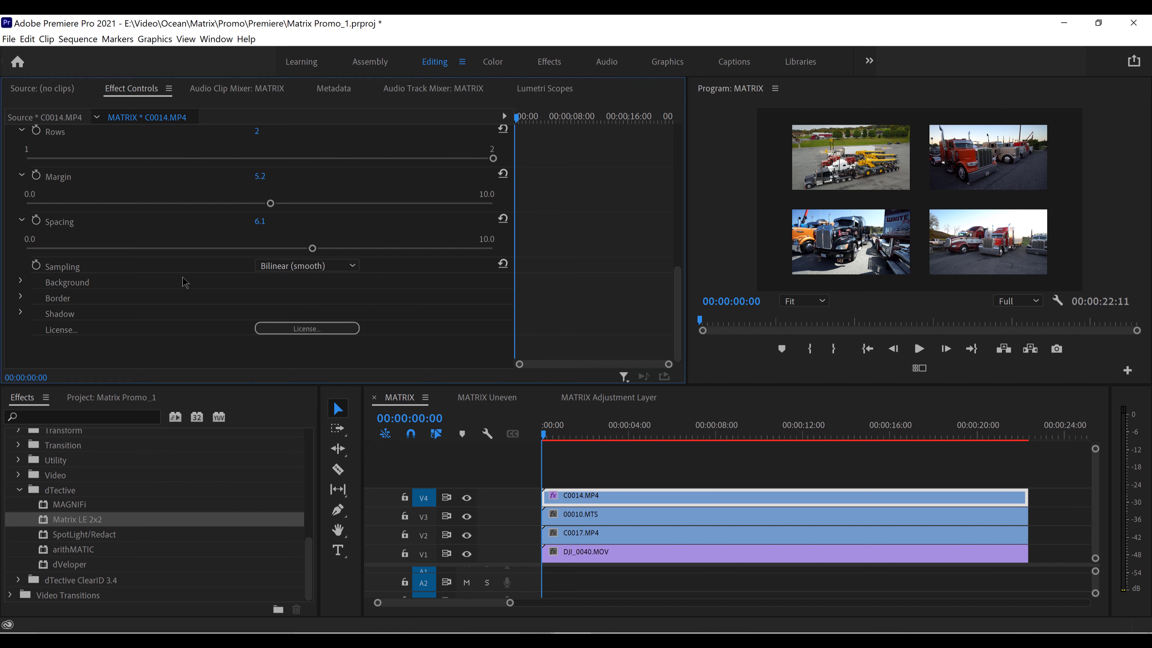
# Expand the matrix effect's Background settings and set the background Mode to Color
pyautogui.click(20, 283)
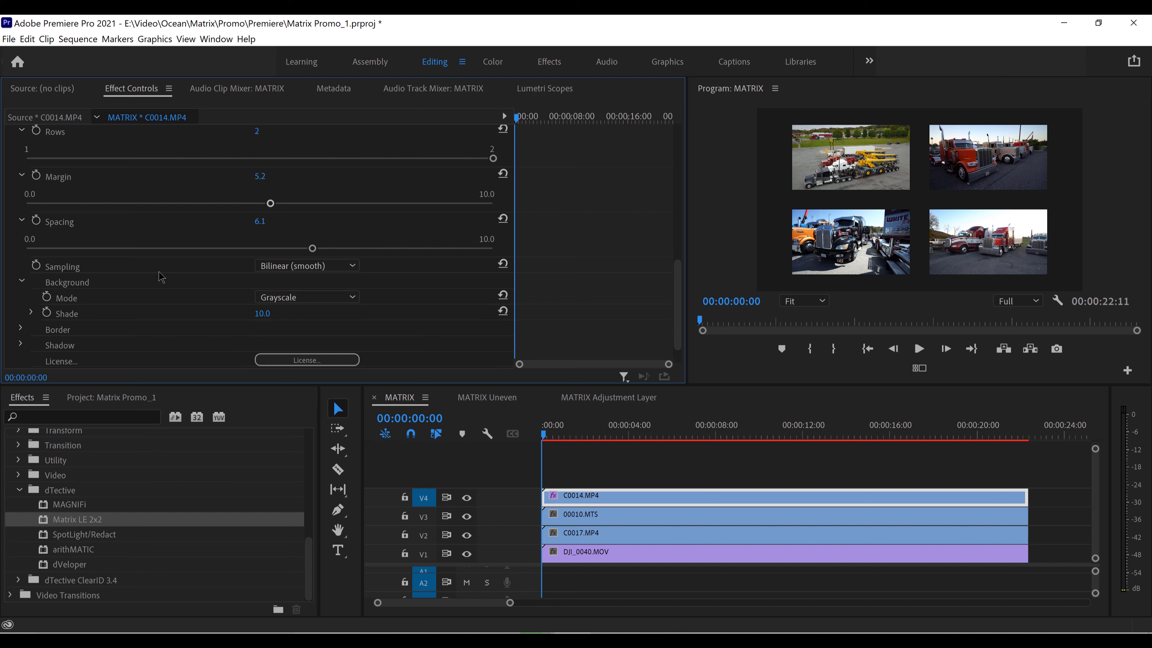
pyautogui.click(326, 297)
pyautogui.click(295, 313)
# Set the matrix's background color to a bright red in the Color Picker
pyautogui.click(264, 314)
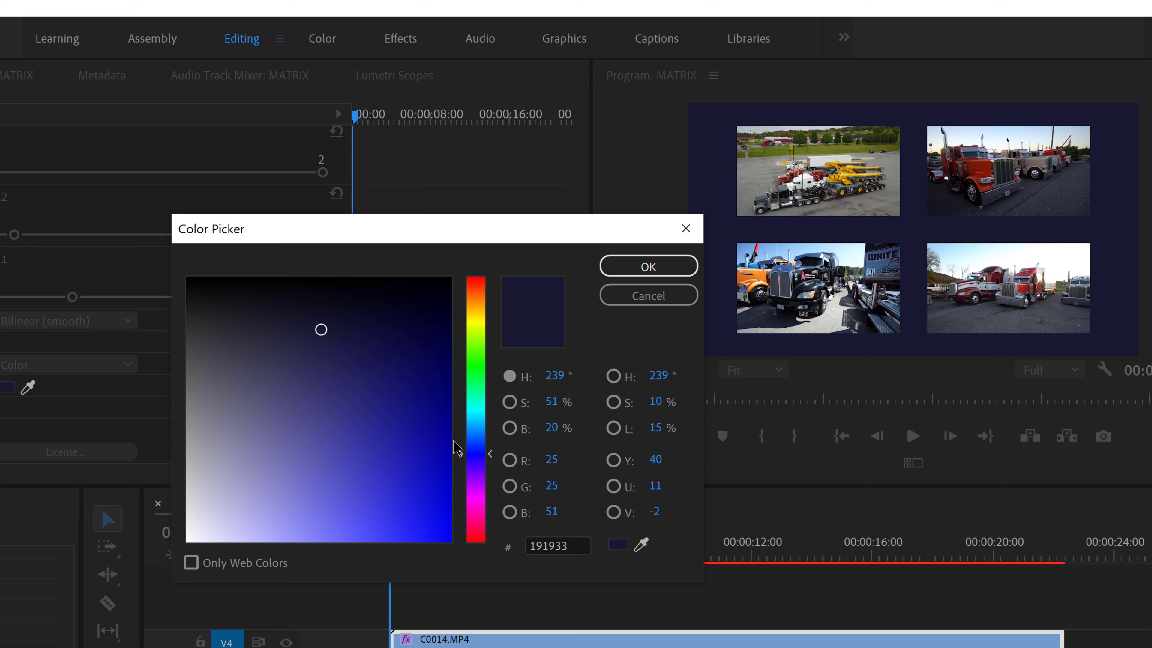
pyautogui.moveTo(485, 455); pyautogui.dragTo(485, 281)
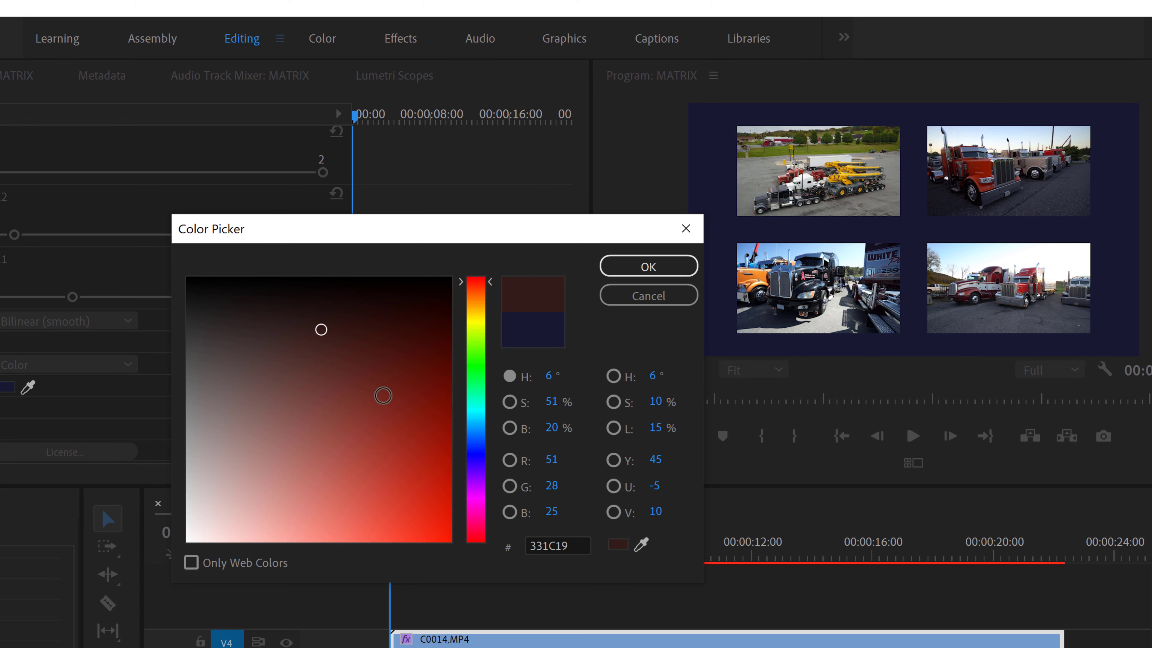
pyautogui.click(416, 315)
pyautogui.moveTo(422, 350); pyautogui.dragTo(430, 522)
pyautogui.click(648, 266)
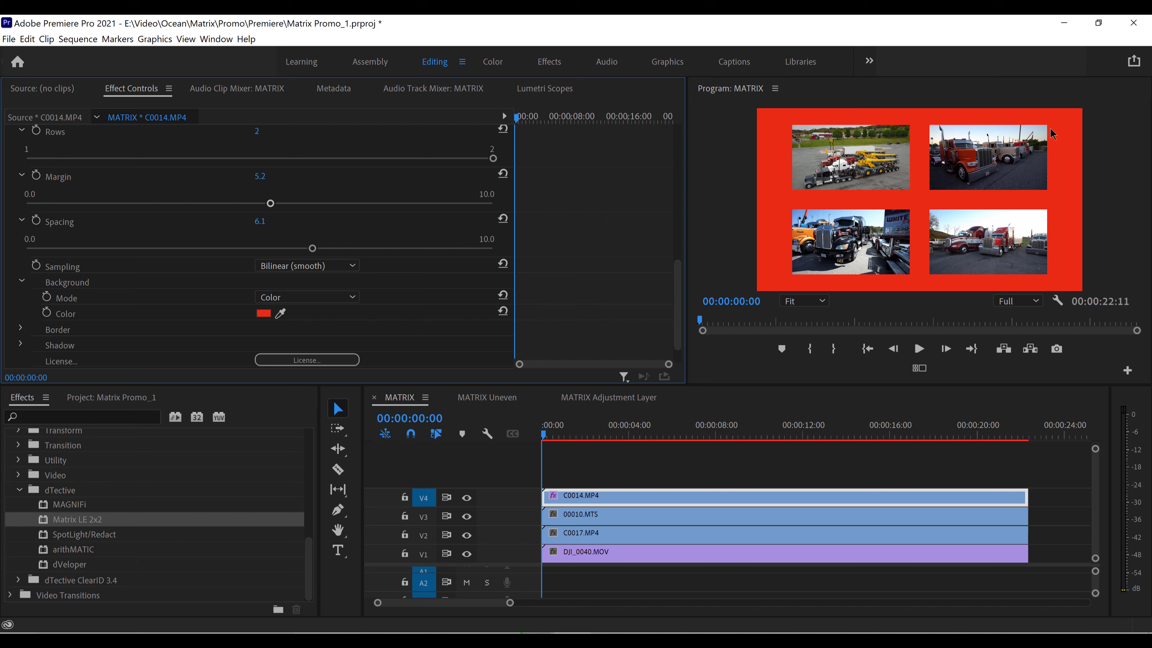
# Enlarge the Program Monitor and sample the background color from the maroon truck in C0014.MP4 with the eyedropper
pyautogui.moveTo(687, 286); pyautogui.dragTo(542, 286)
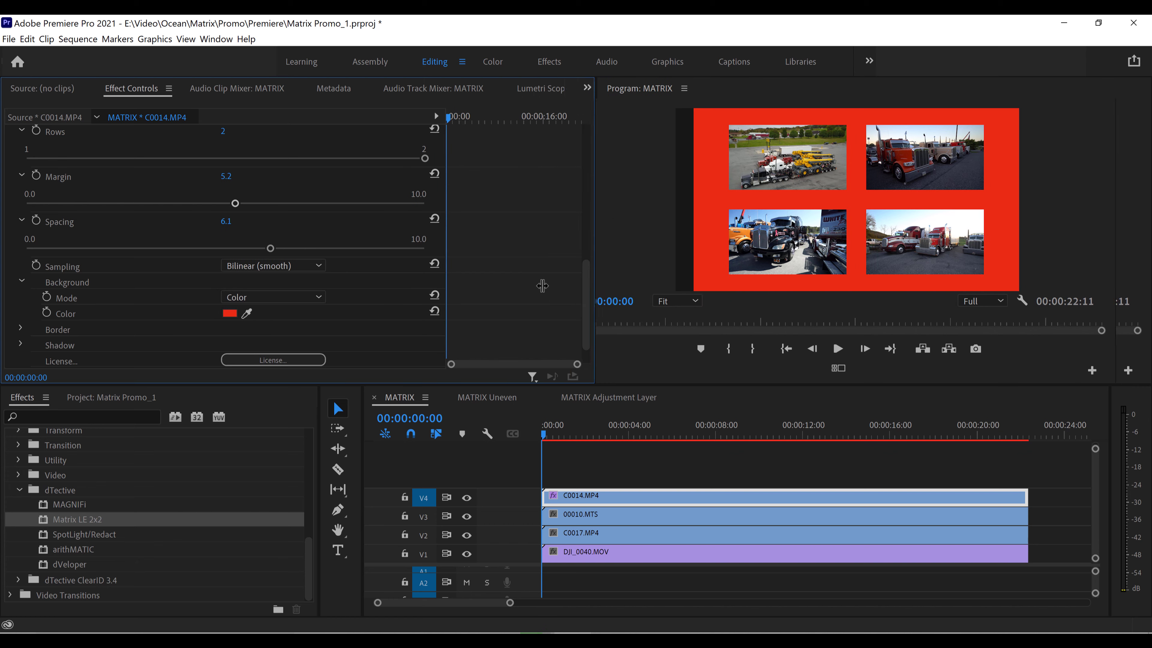
pyautogui.moveTo(565, 385); pyautogui.dragTo(564, 418)
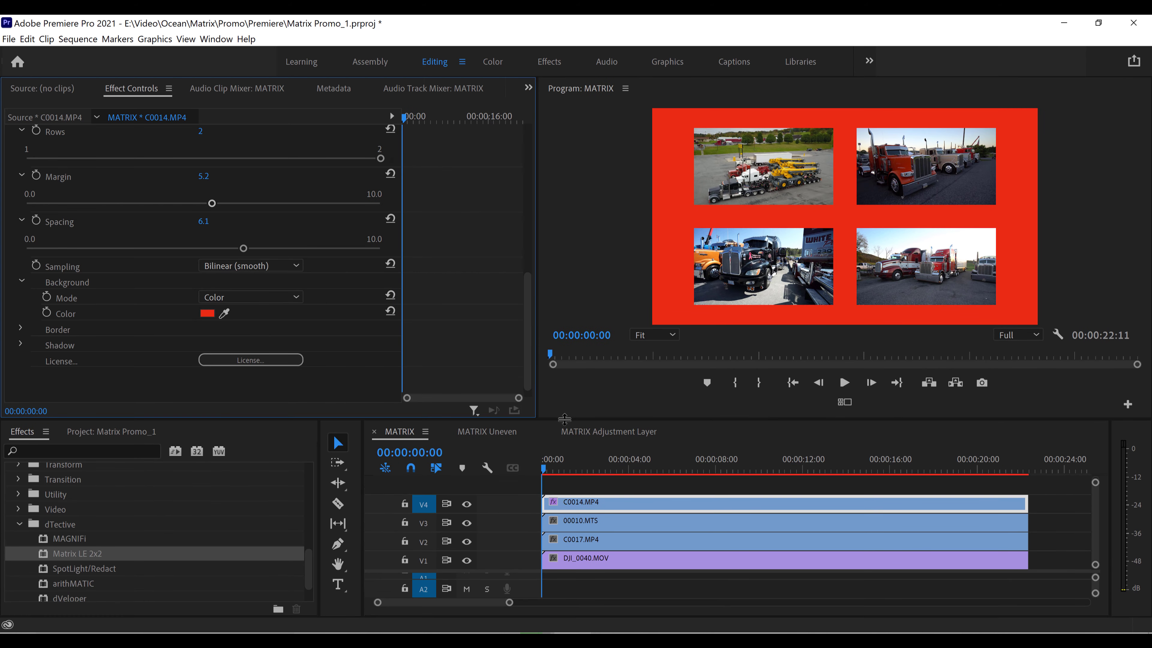
pyautogui.click(225, 315)
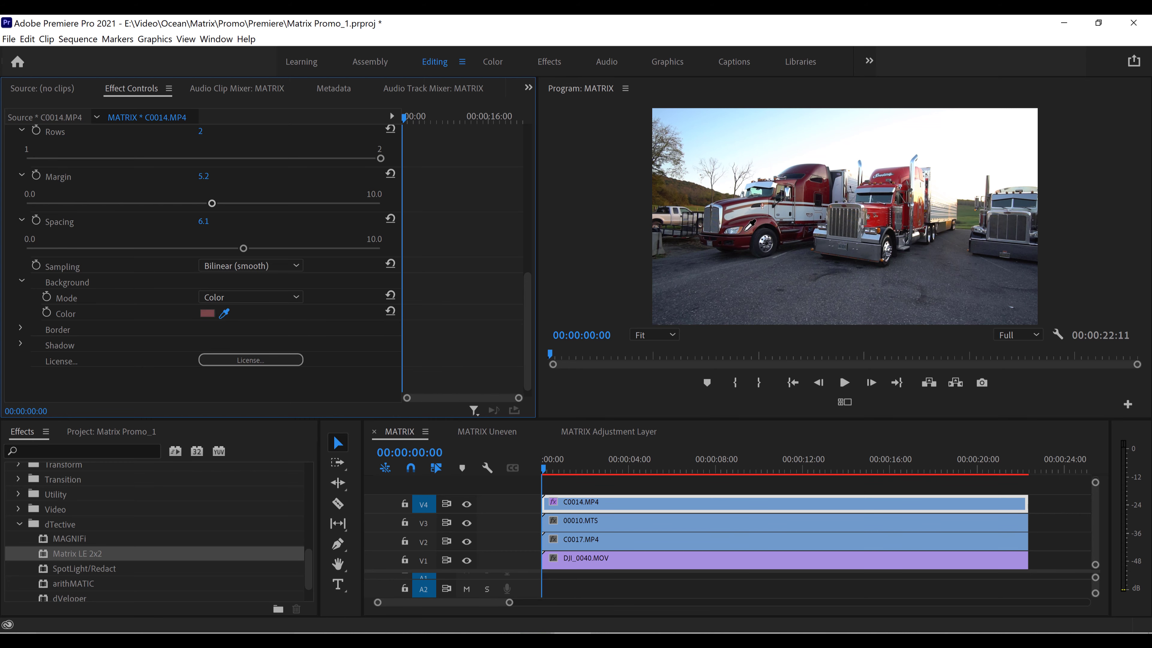
pyautogui.click(752, 222)
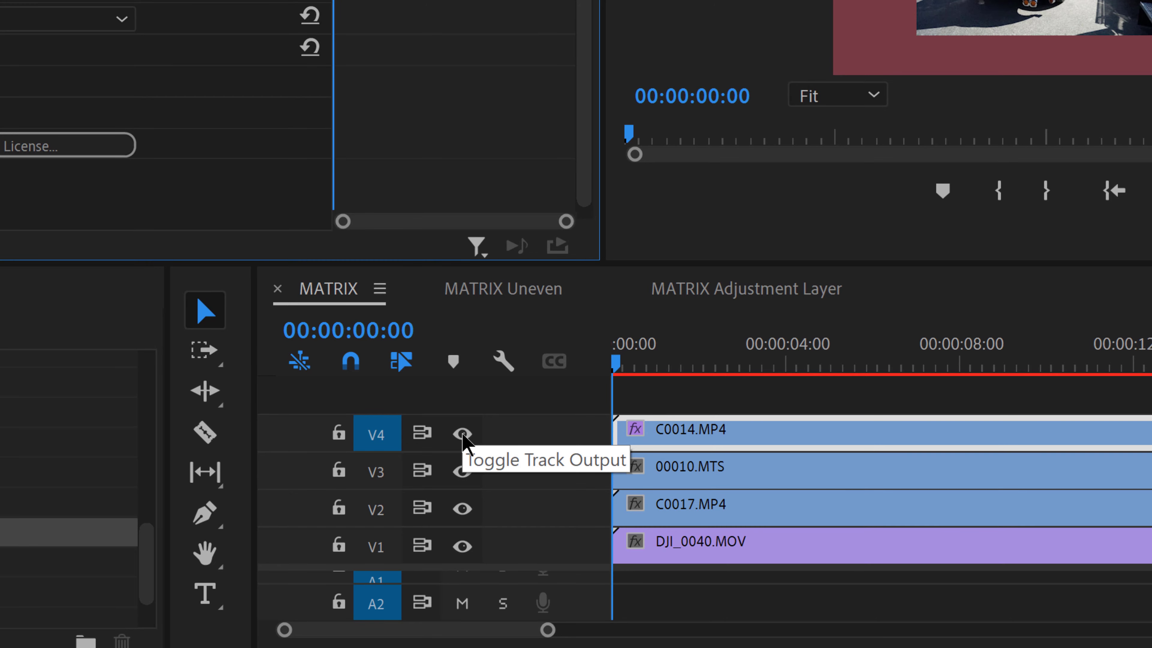
# Hide track V4, sample the background color from the orange truck in 00010.MTS, and show V4 again
pyautogui.click(463, 434)
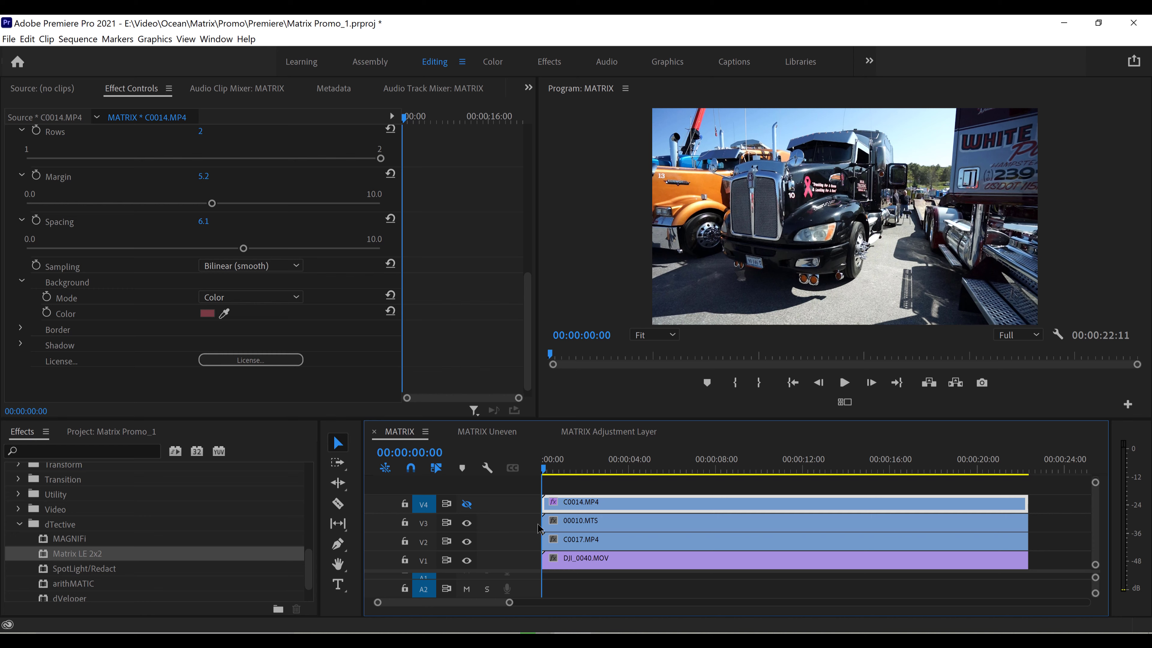
pyautogui.click(224, 314)
pyautogui.click(709, 181)
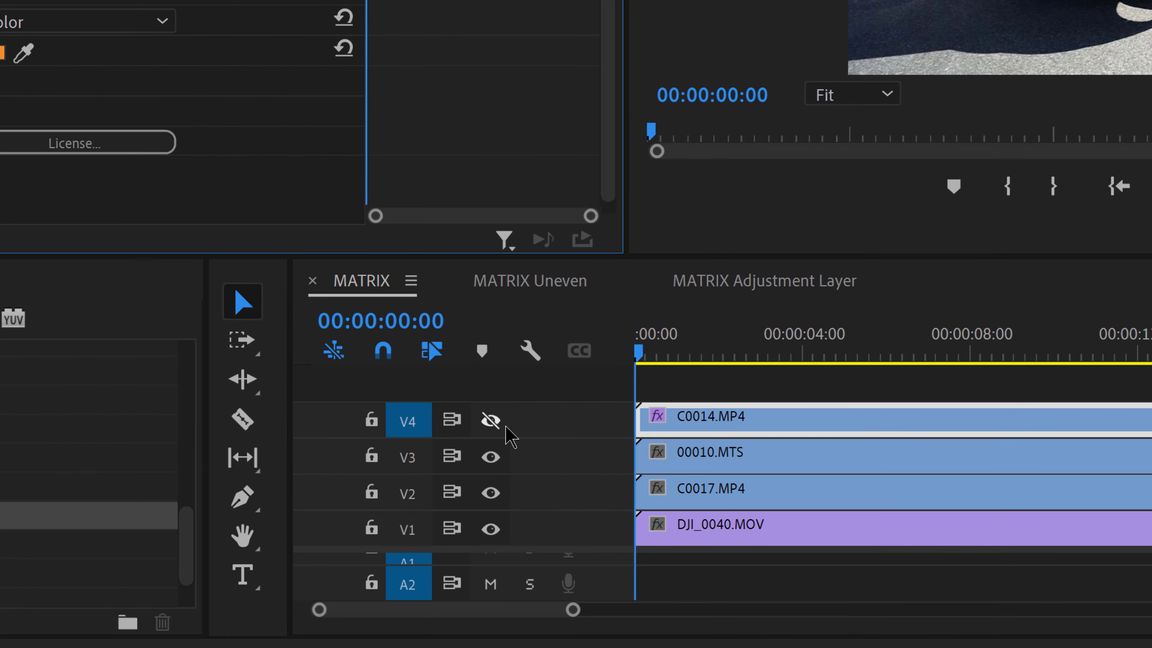
pyautogui.click(495, 431)
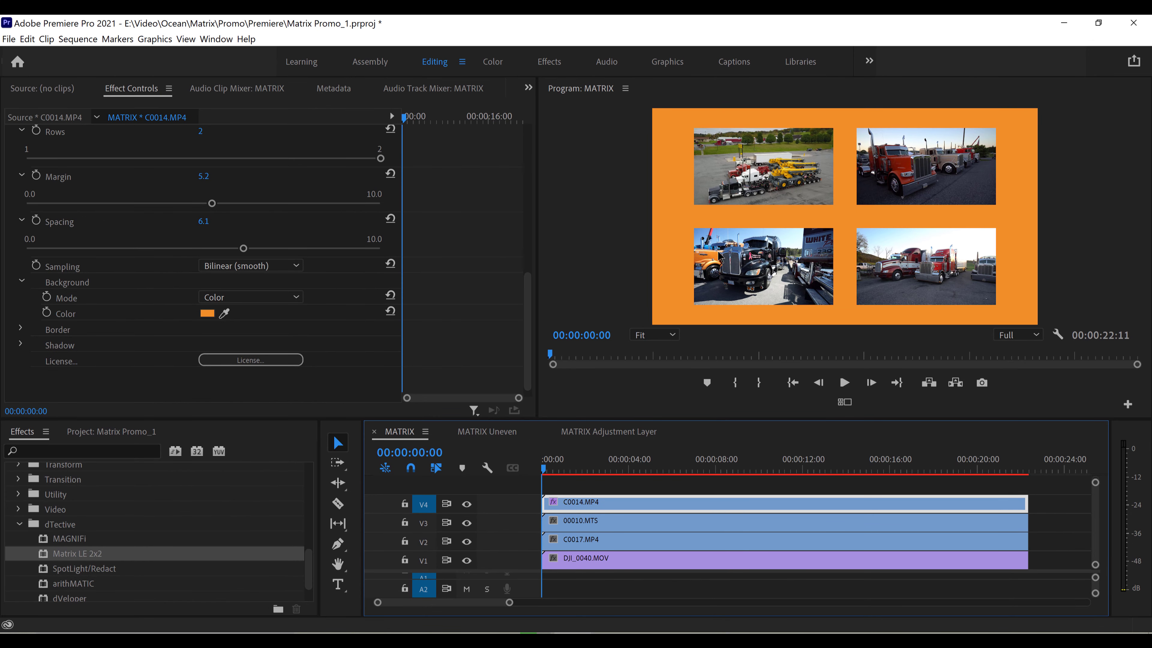
# Hide tracks V4 and V3, sample the background color from the red truck in C0017.MP4, and show both tracks again
pyautogui.click(467, 504)
pyautogui.click(467, 523)
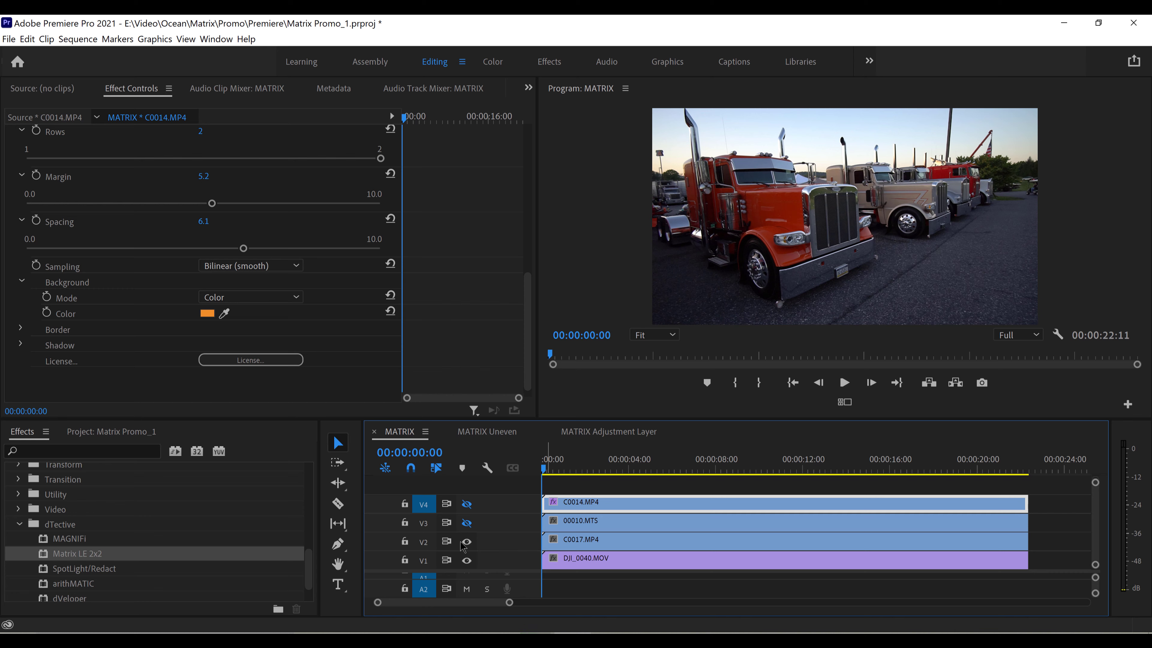
pyautogui.click(224, 313)
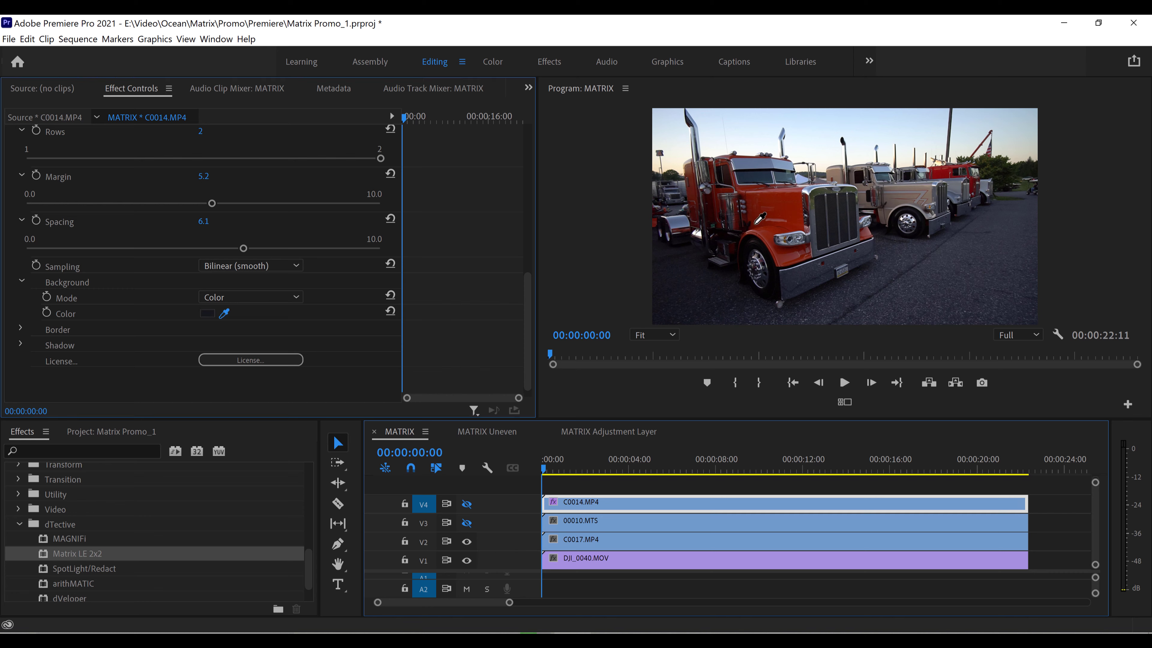
pyautogui.click(779, 204)
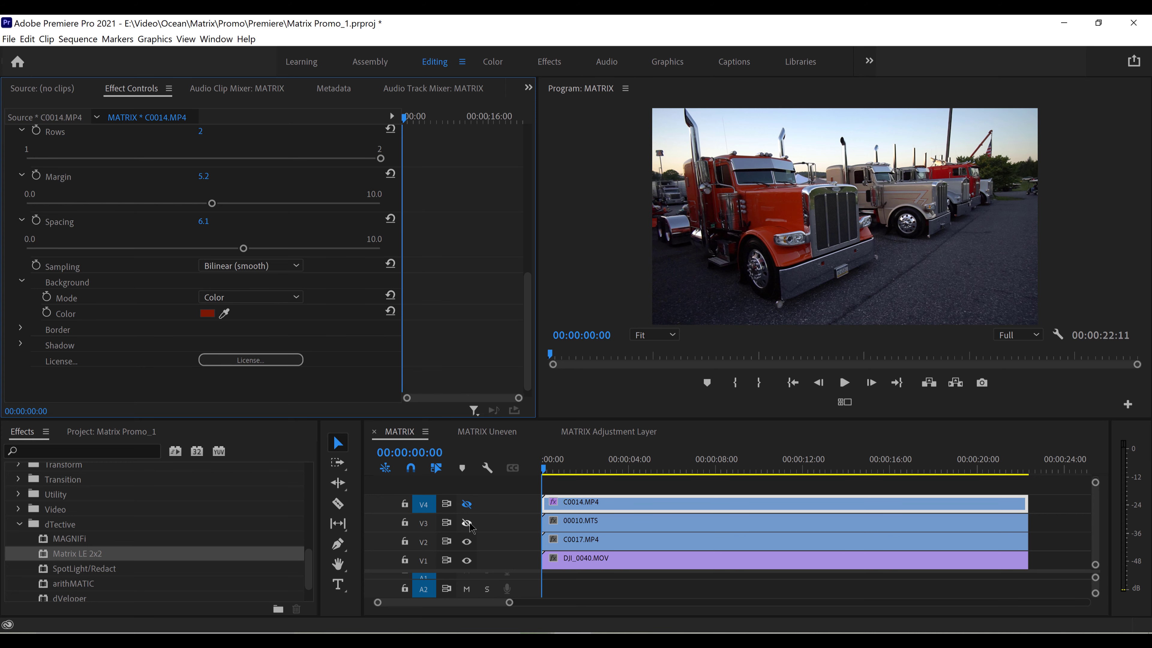
pyautogui.click(467, 522)
pyautogui.click(467, 504)
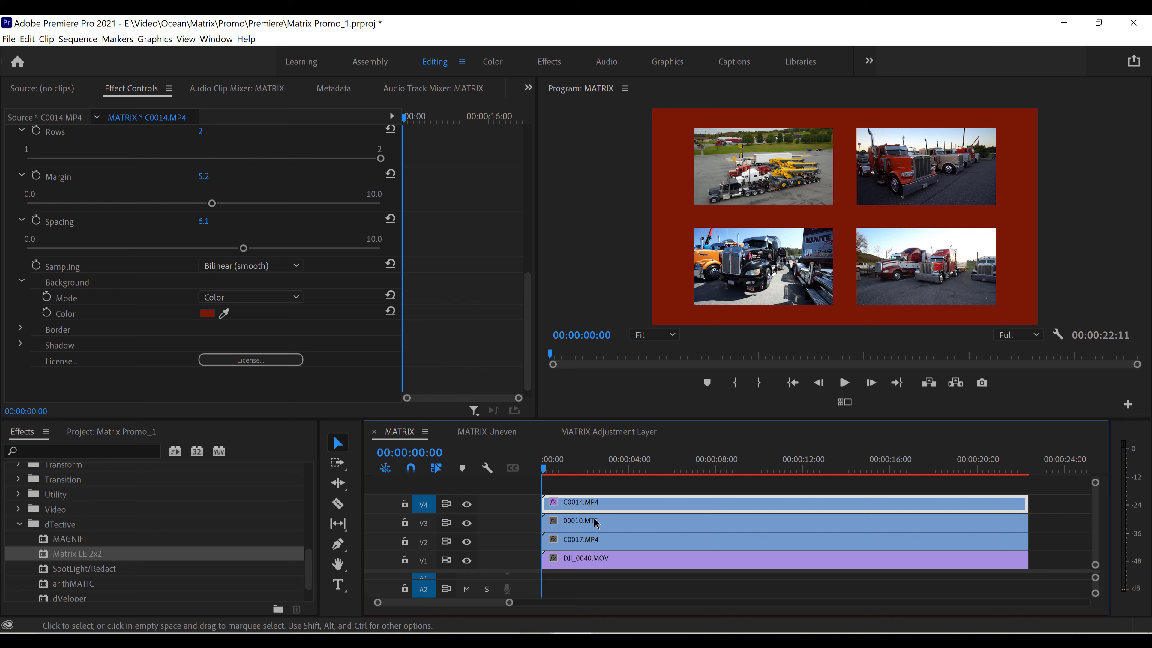
# Set the background Mode to Gradient: Linear and sample its Start Color from the maroon truck in C0014.MP4
pyautogui.click(296, 298)
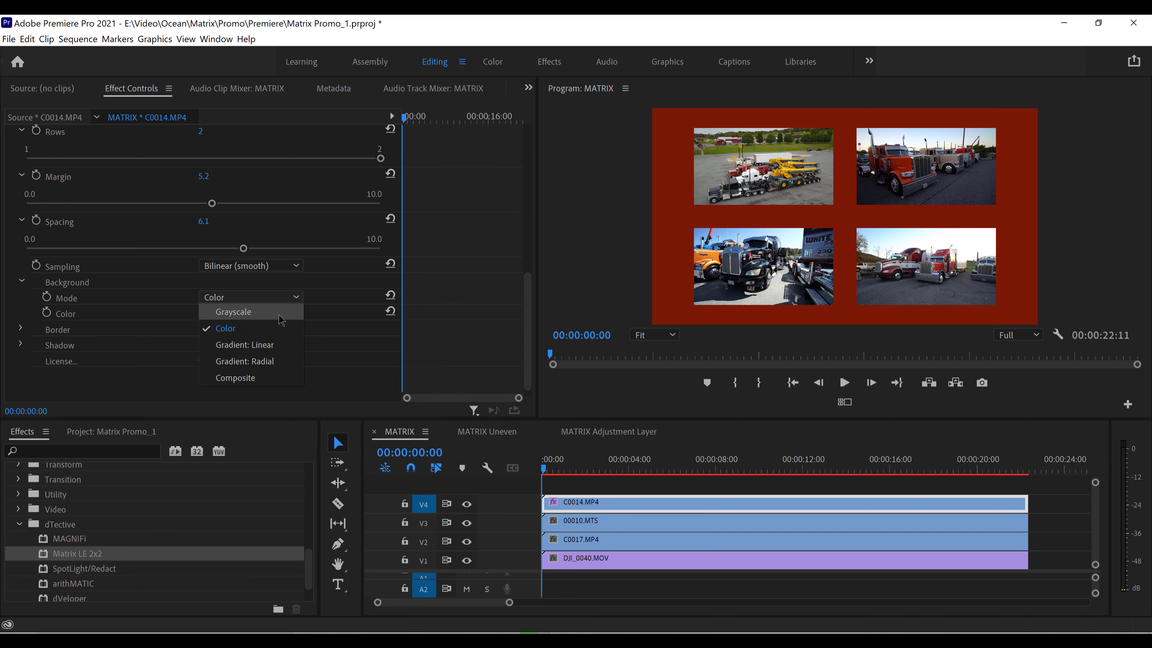
pyautogui.click(271, 352)
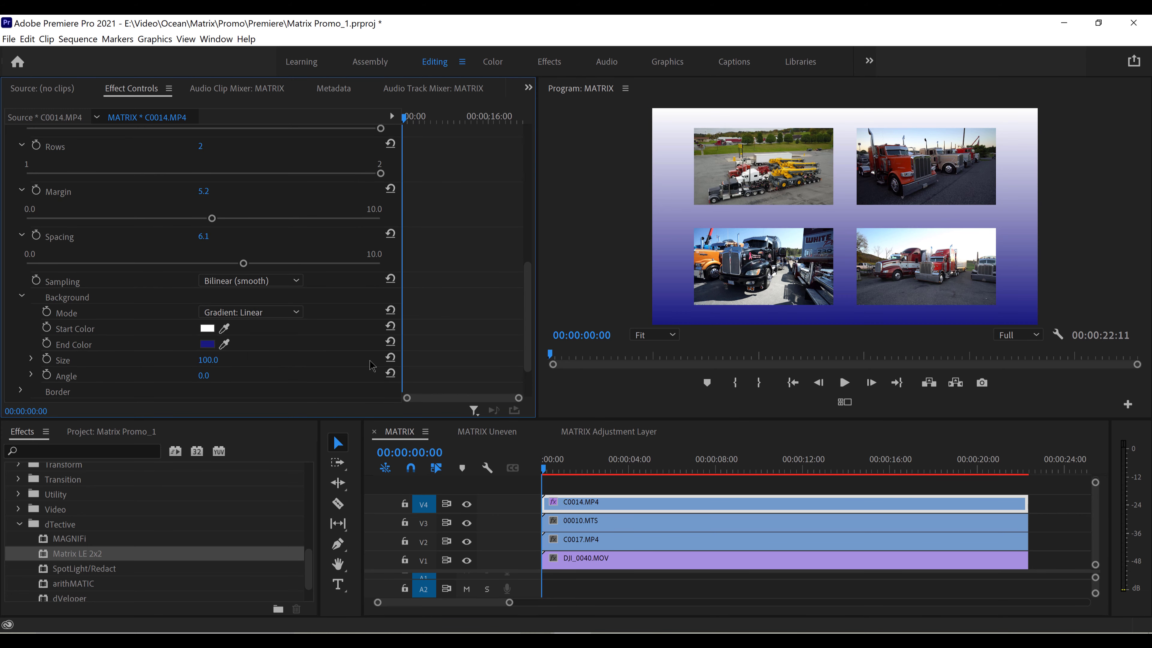
pyautogui.scroll(-3, 531, 307)
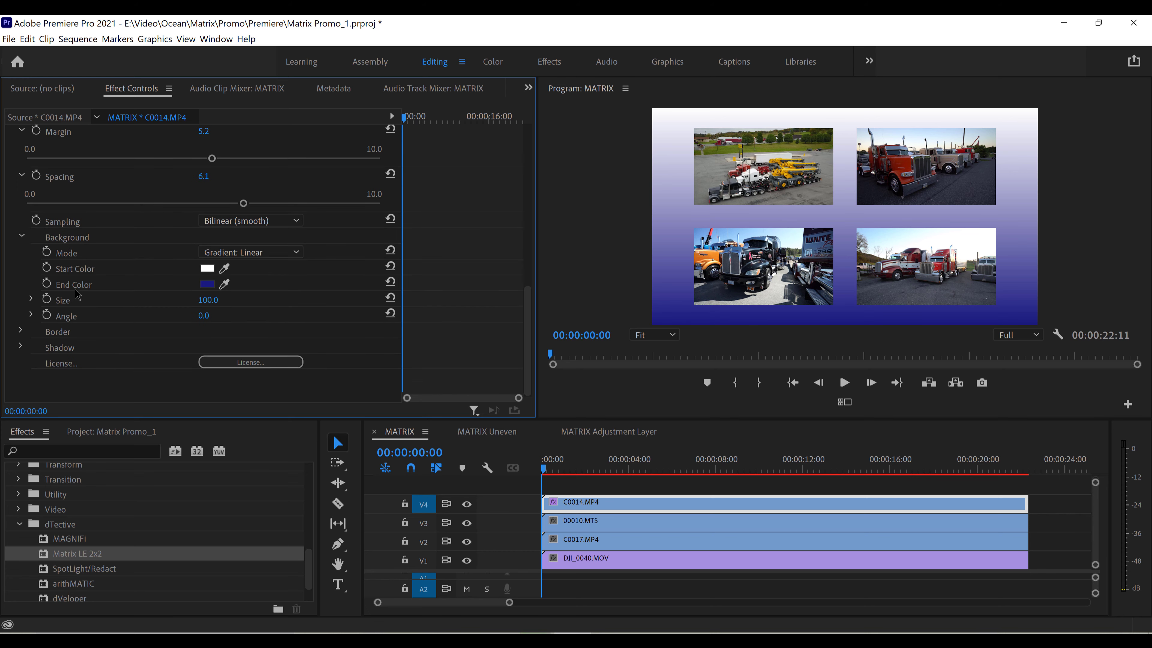
pyautogui.click(224, 269)
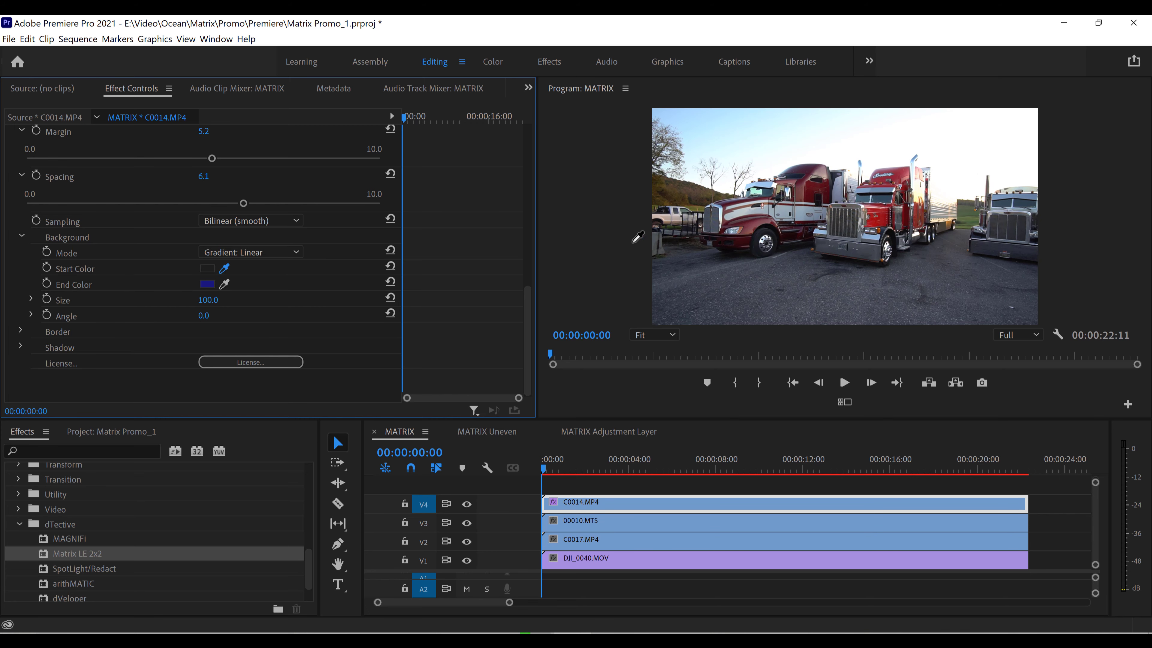
pyautogui.click(796, 197)
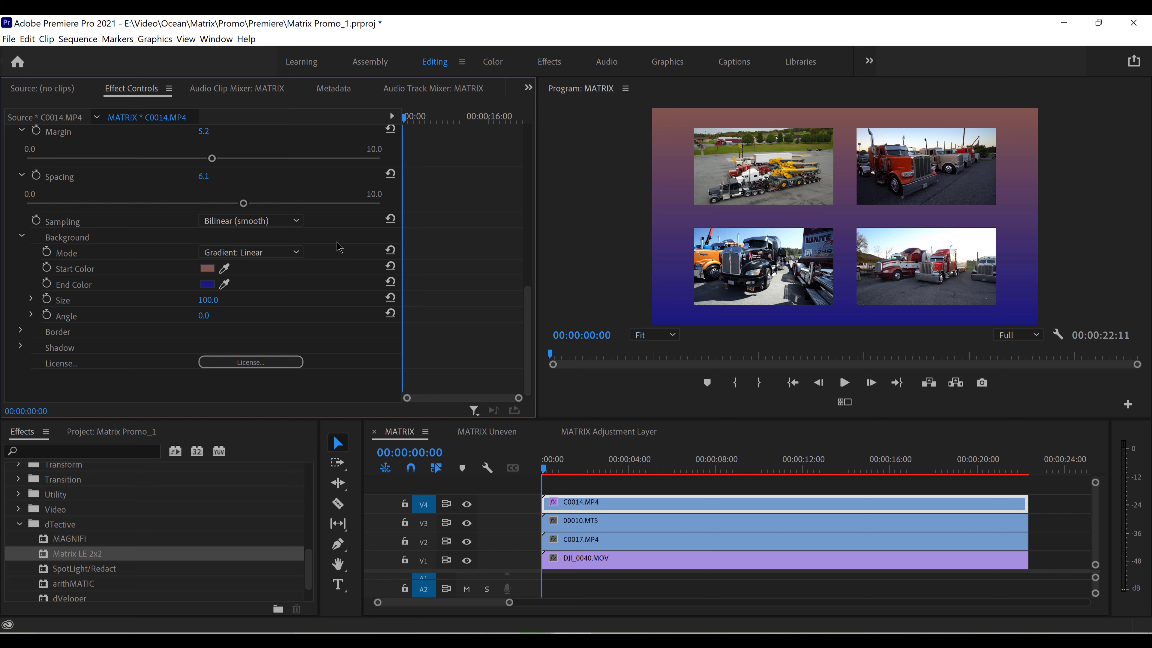
# Set the background gradient's Start Color to dark teal 074259 and its End Color to white
pyautogui.click(207, 270)
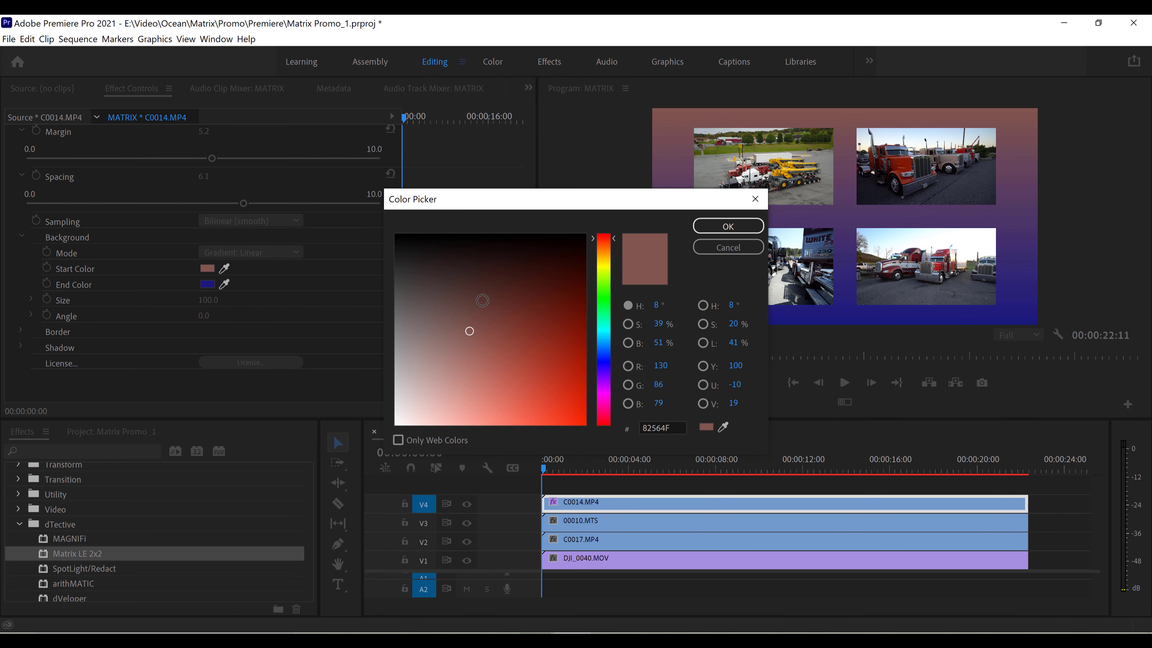
pyautogui.moveTo(482, 301)
pyautogui.mouseDown()
pyautogui.moveTo(566, 315)
pyautogui.moveTo(570, 300)
pyautogui.mouseUp()
pyautogui.moveTo(602, 319); pyautogui.dragTo(602, 338)
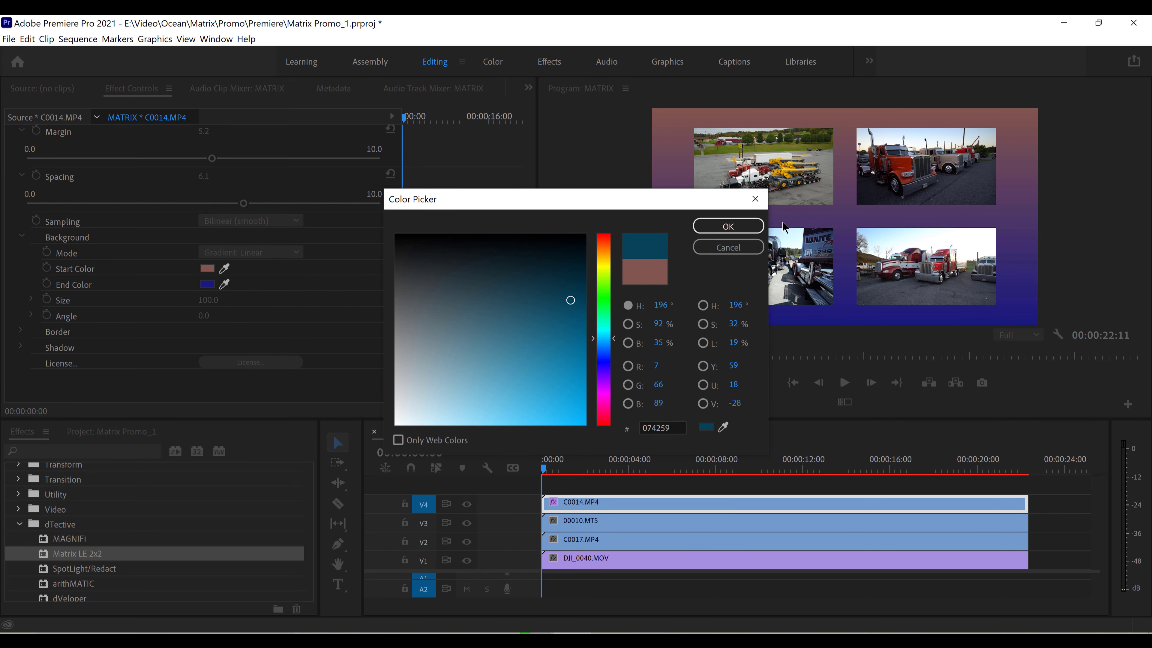
pyautogui.click(746, 224)
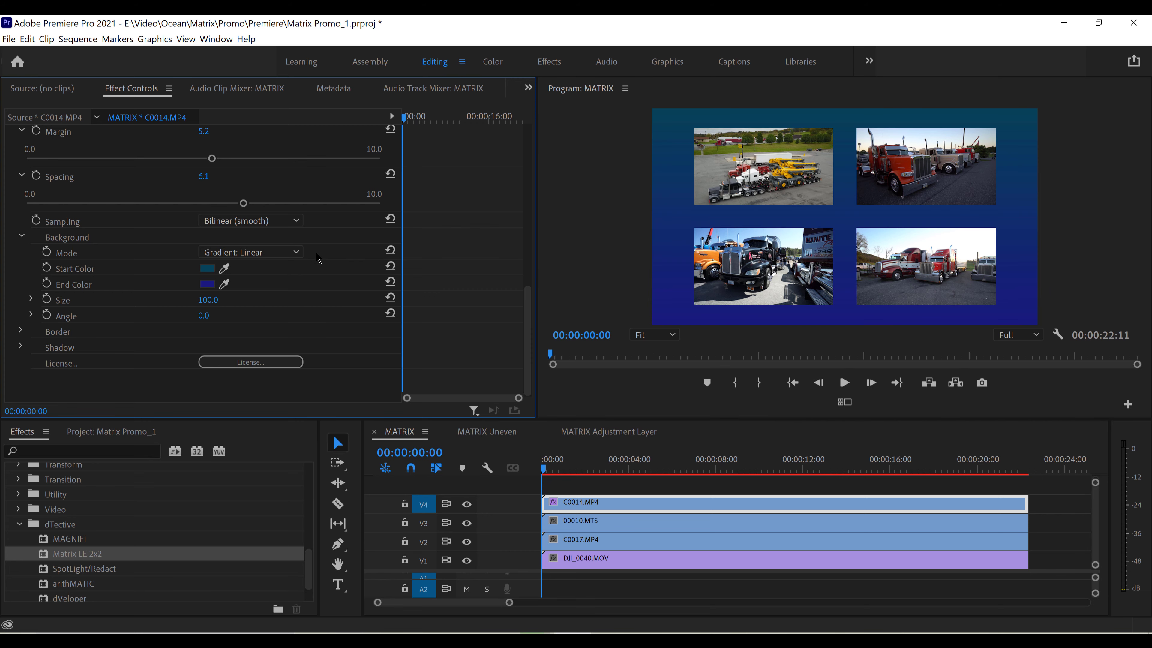
pyautogui.click(208, 284)
pyautogui.moveTo(547, 326)
pyautogui.mouseDown()
pyautogui.moveTo(399, 386)
pyautogui.moveTo(395, 424)
pyautogui.mouseUp()
pyautogui.click(707, 227)
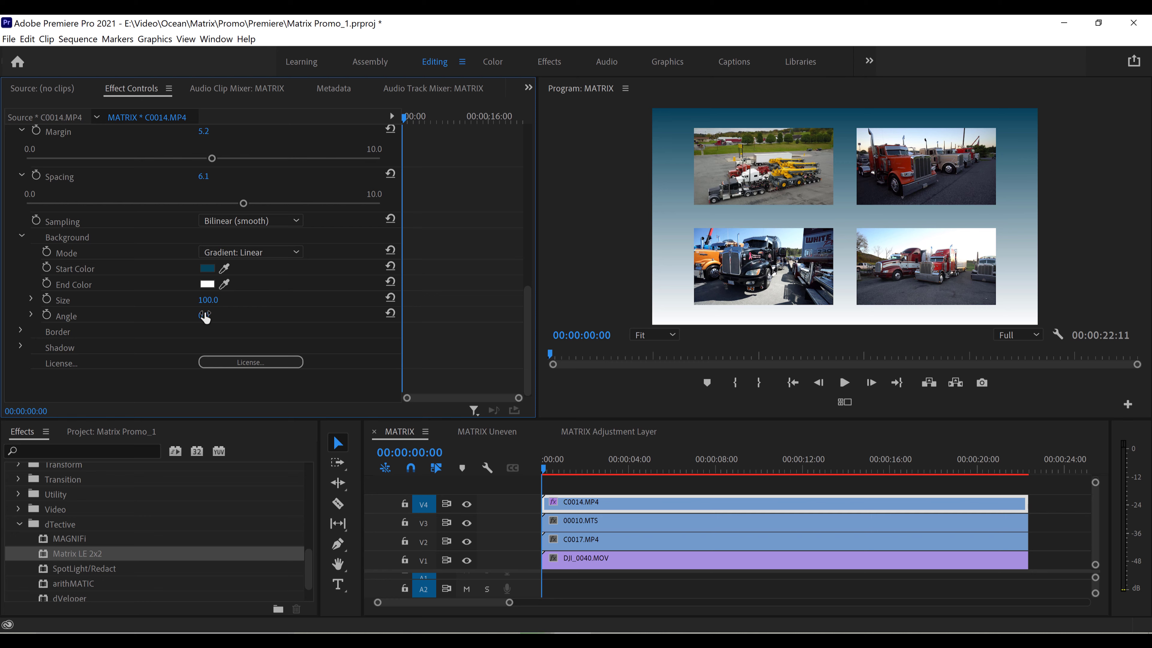
# Expand the background gradient's Size setting, try 1.0, and settle on 135.5
pyautogui.click(32, 299)
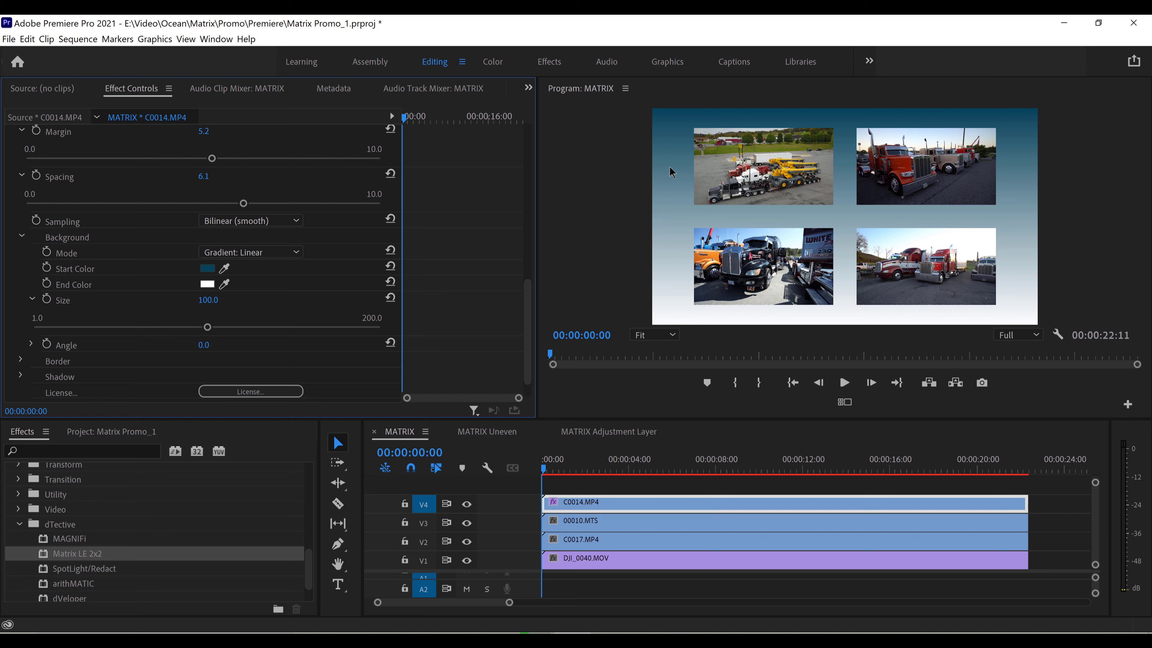
pyautogui.moveTo(207, 326); pyautogui.dragTo(33, 331)
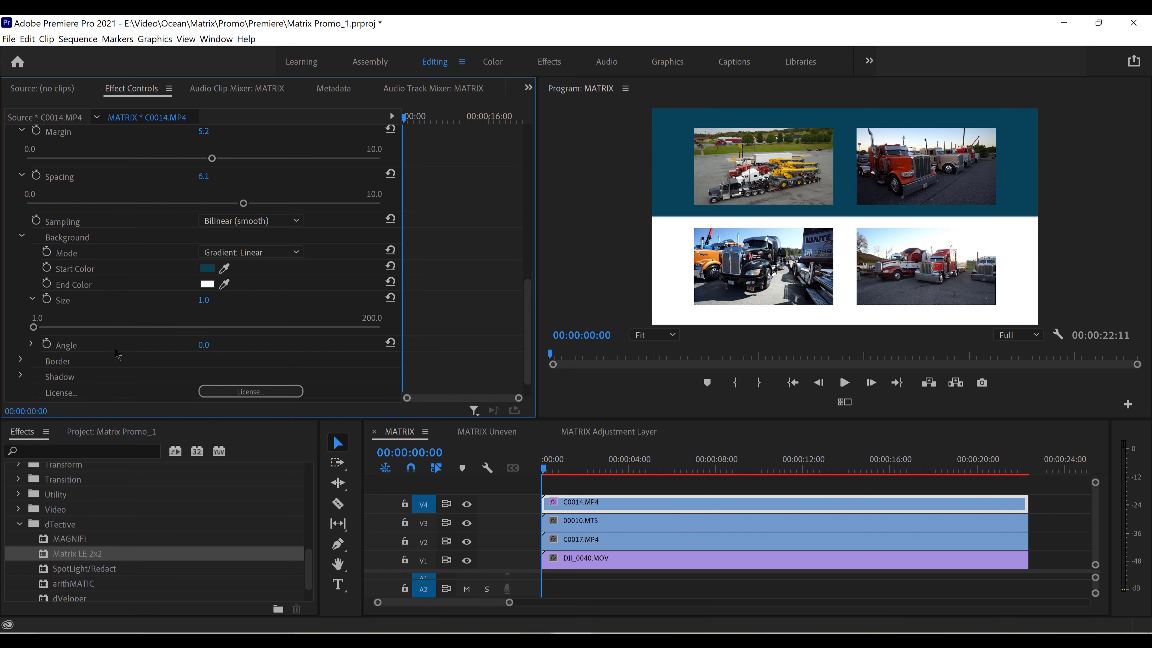
pyautogui.moveTo(33, 327); pyautogui.dragTo(268, 331)
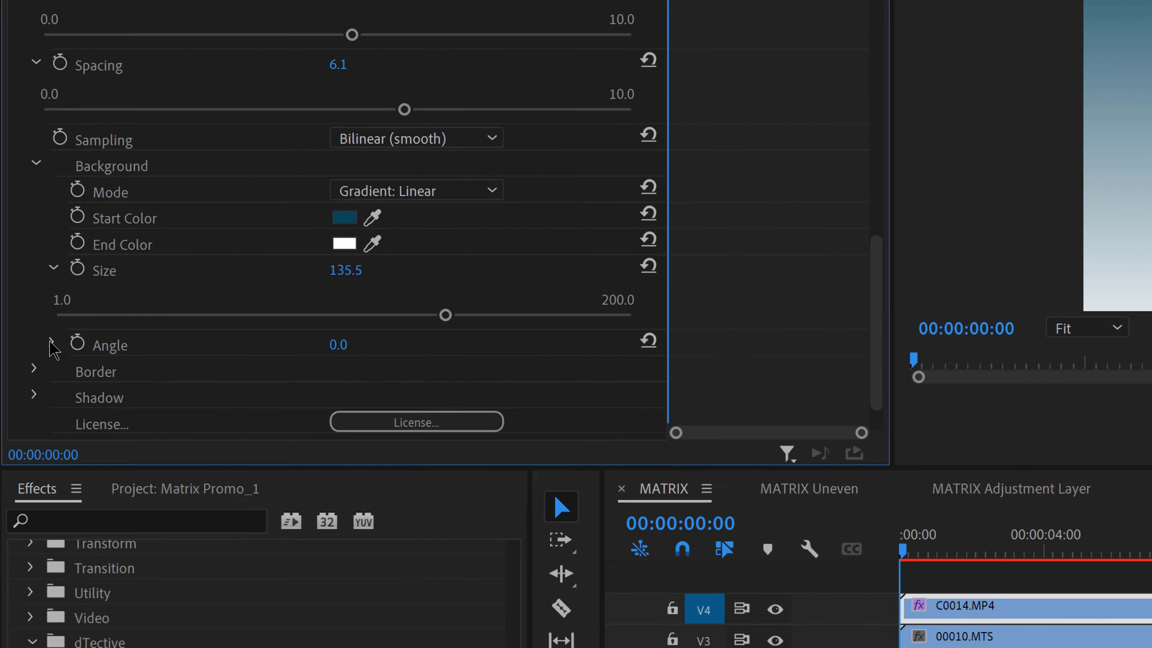
# Set the linear background gradient's Size to 21.6 and rotate its Angle to -17.7°, after first trying 45°
pyautogui.click(31, 343)
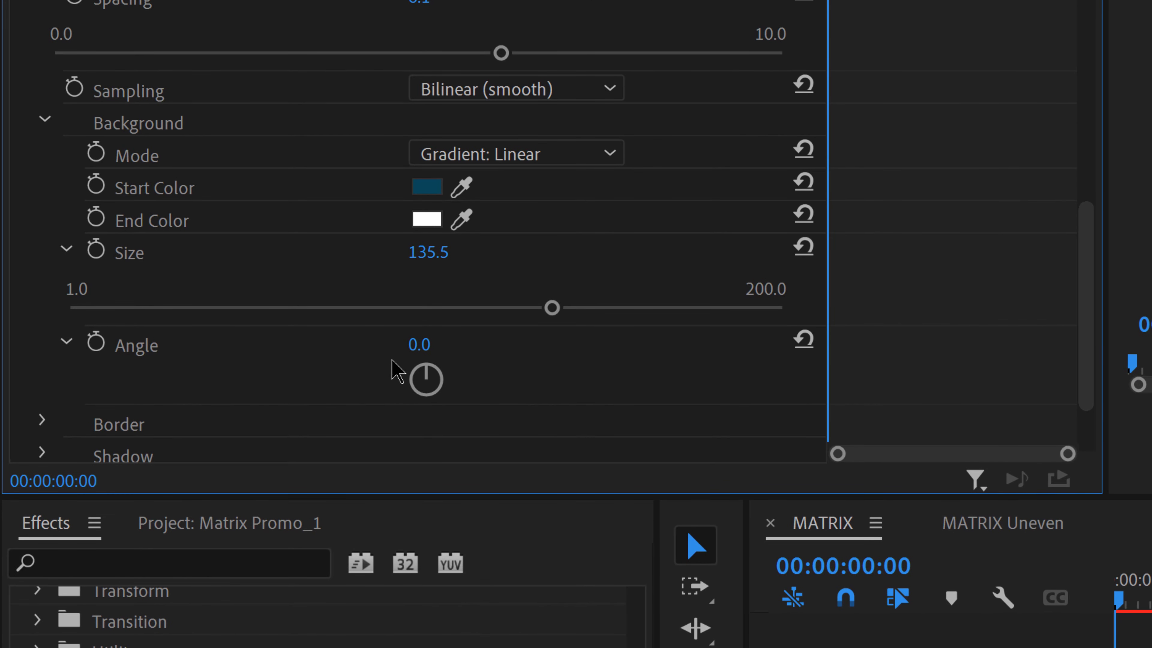
pyautogui.click(419, 344)
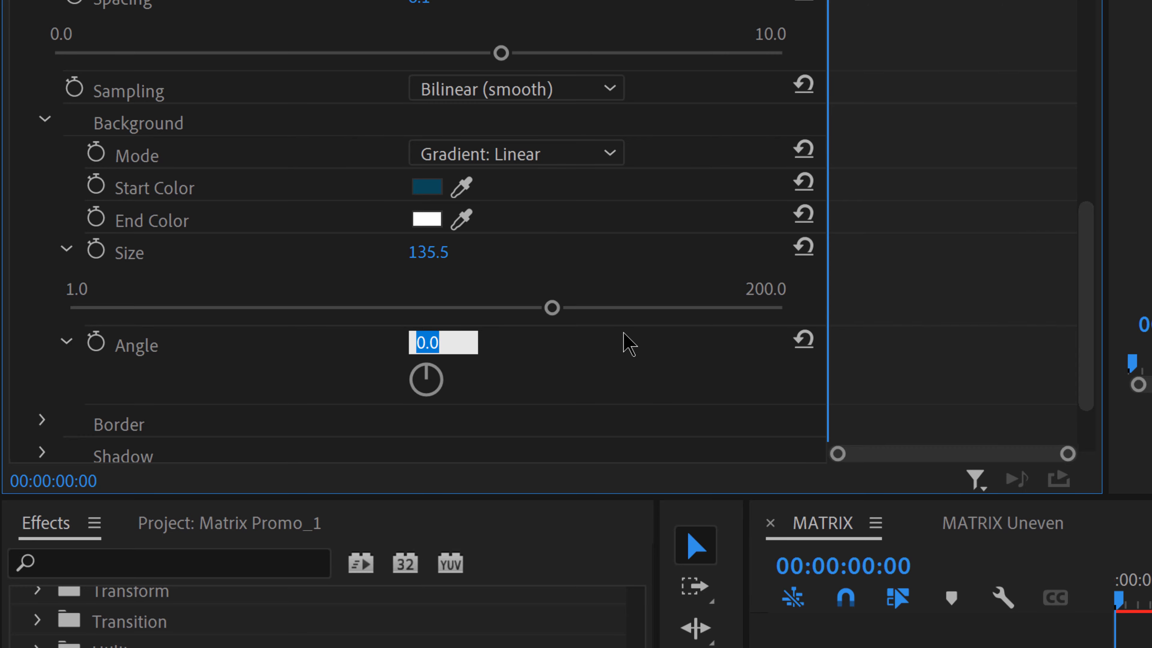
pyautogui.write('45')
pyautogui.press('Return')
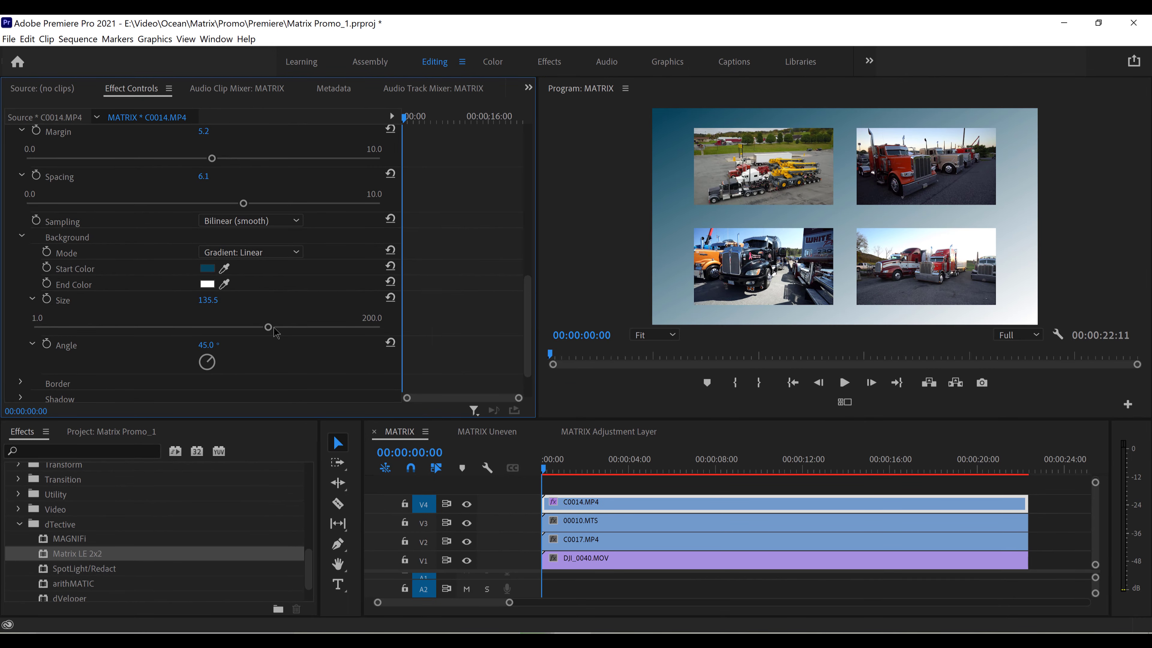
pyautogui.moveTo(268, 326); pyautogui.dragTo(69, 334)
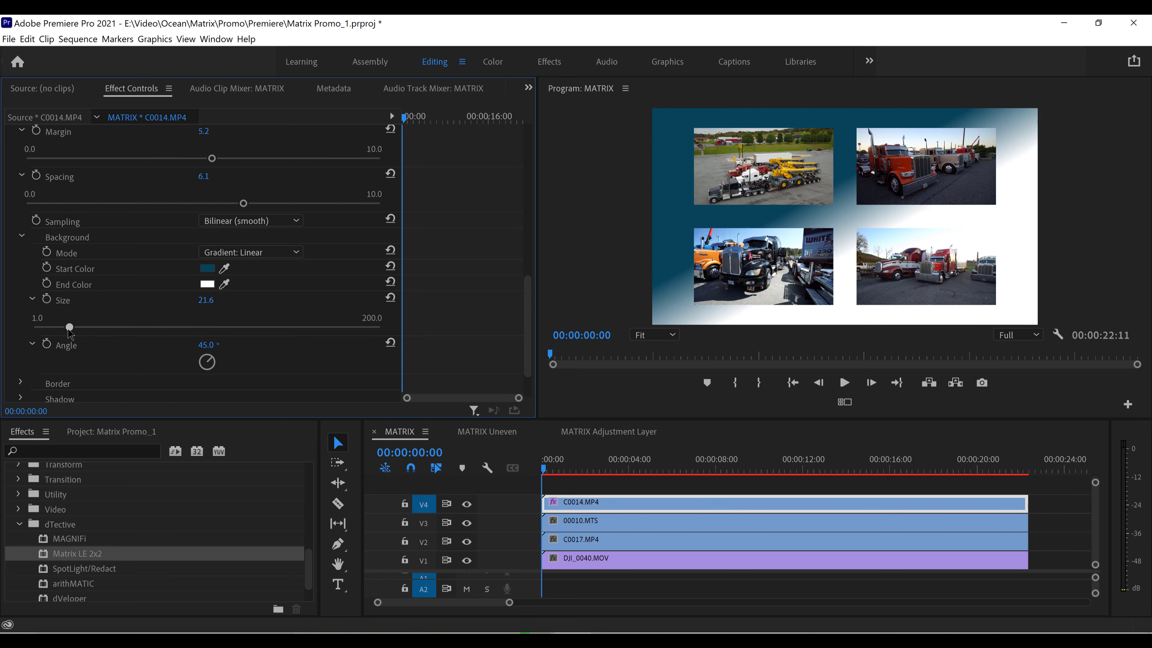
pyautogui.moveTo(216, 367); pyautogui.dragTo(203, 350)
# Switch the background Mode to Gradient: Radial and increase its Size to 86.1
pyautogui.click(288, 257)
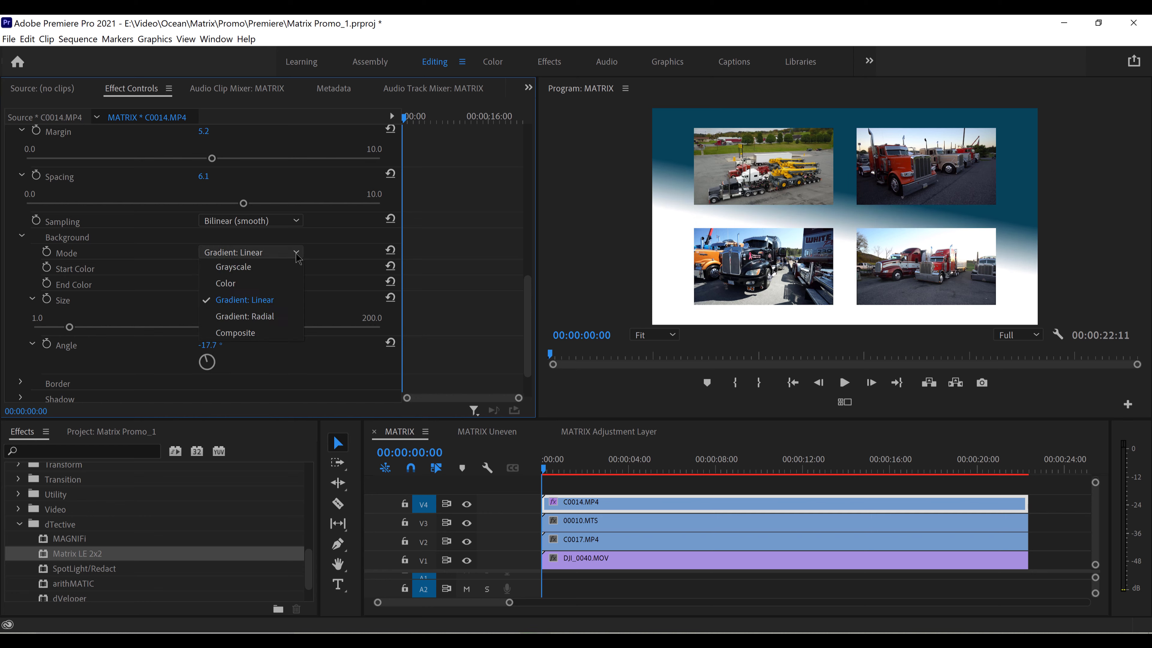
pyautogui.click(267, 318)
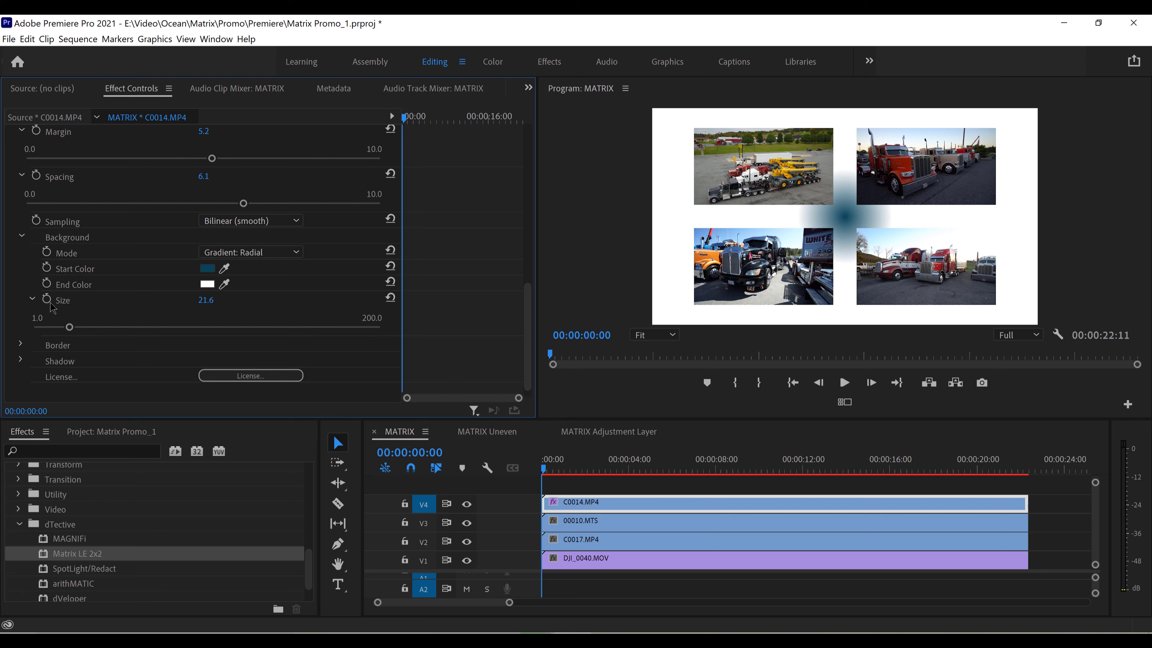
pyautogui.moveTo(70, 327); pyautogui.dragTo(183, 330)
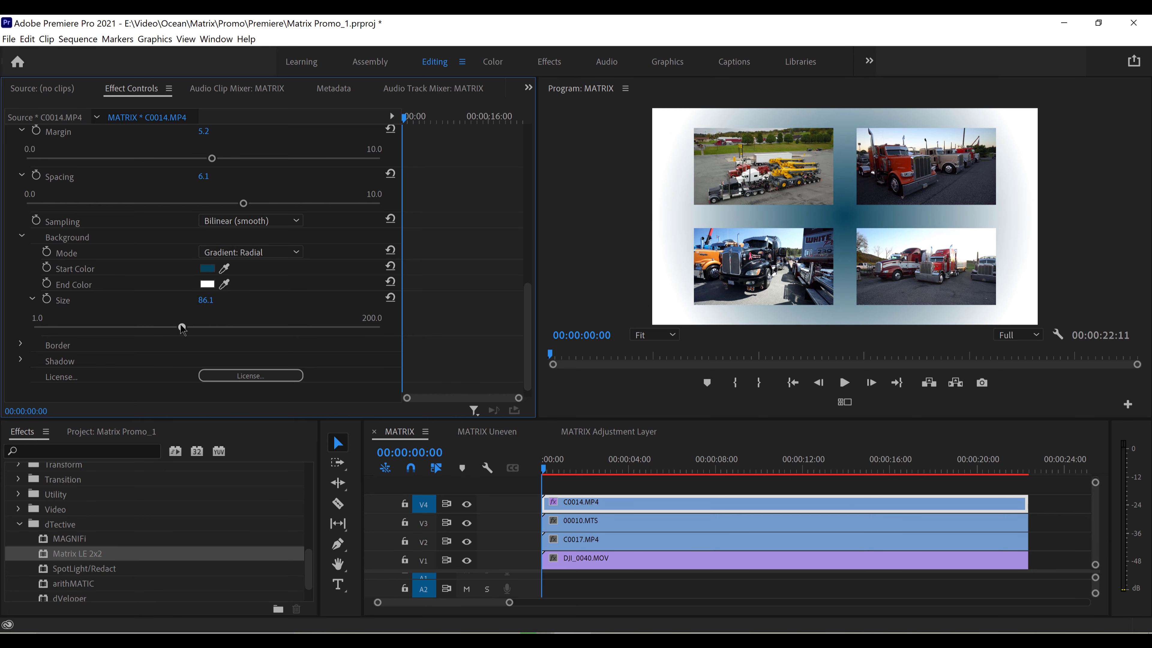
# Try the Composite background Mode, hide and show track V4 to compare, and return to Gradient: Radial
pyautogui.click(290, 254)
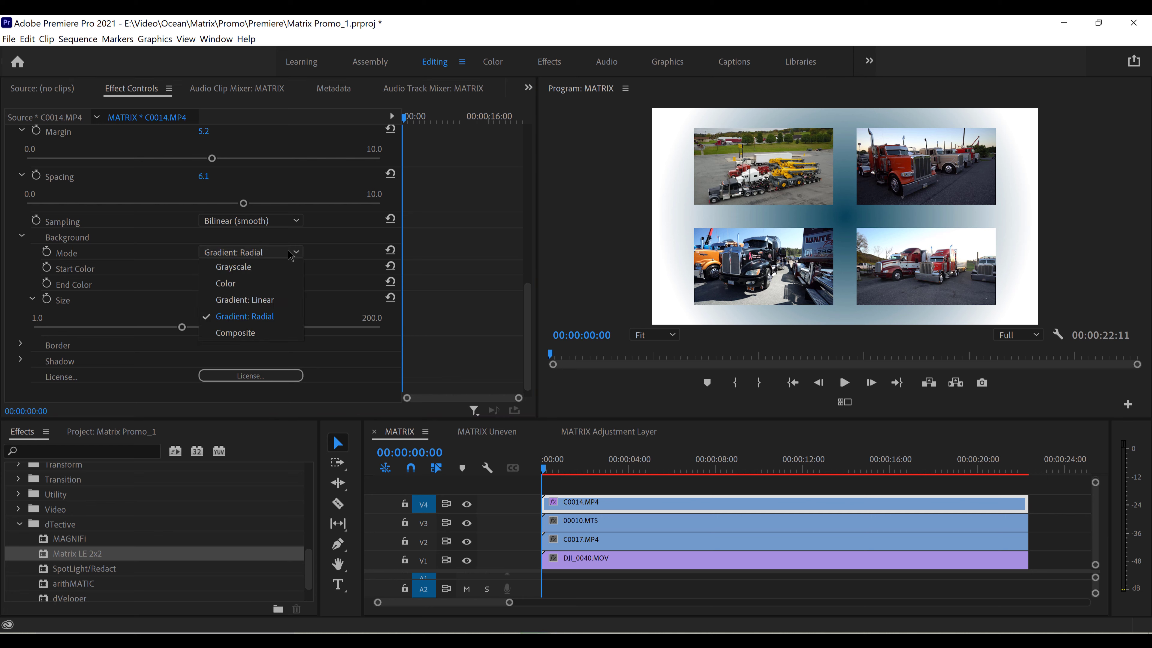
pyautogui.click(274, 334)
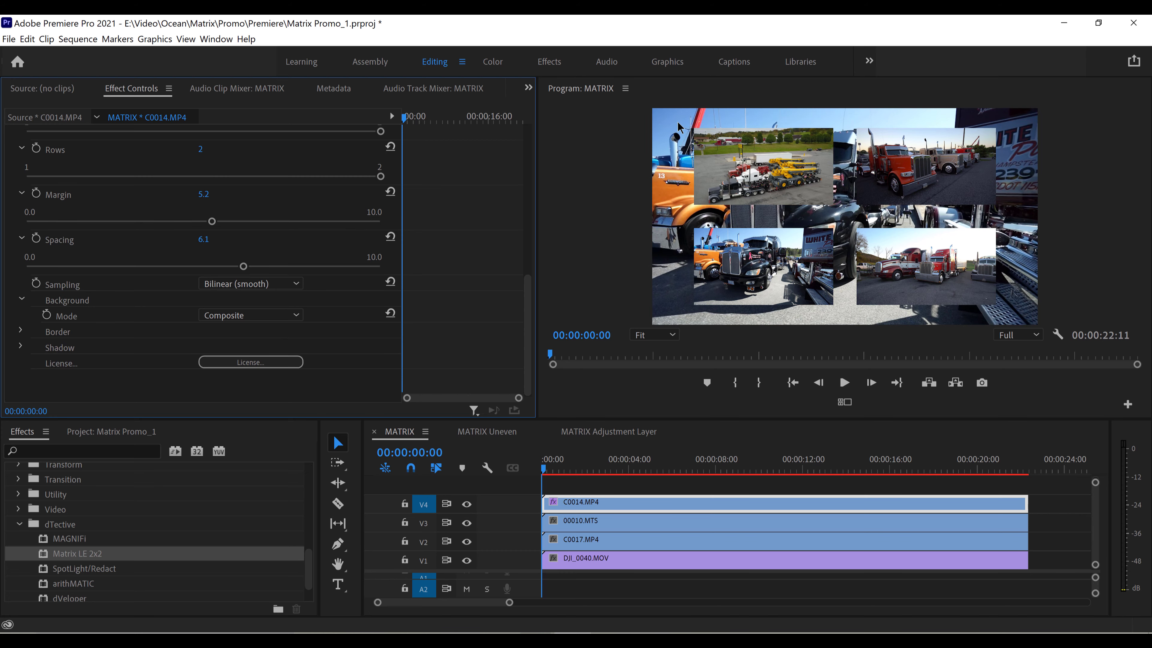
pyautogui.click(466, 505)
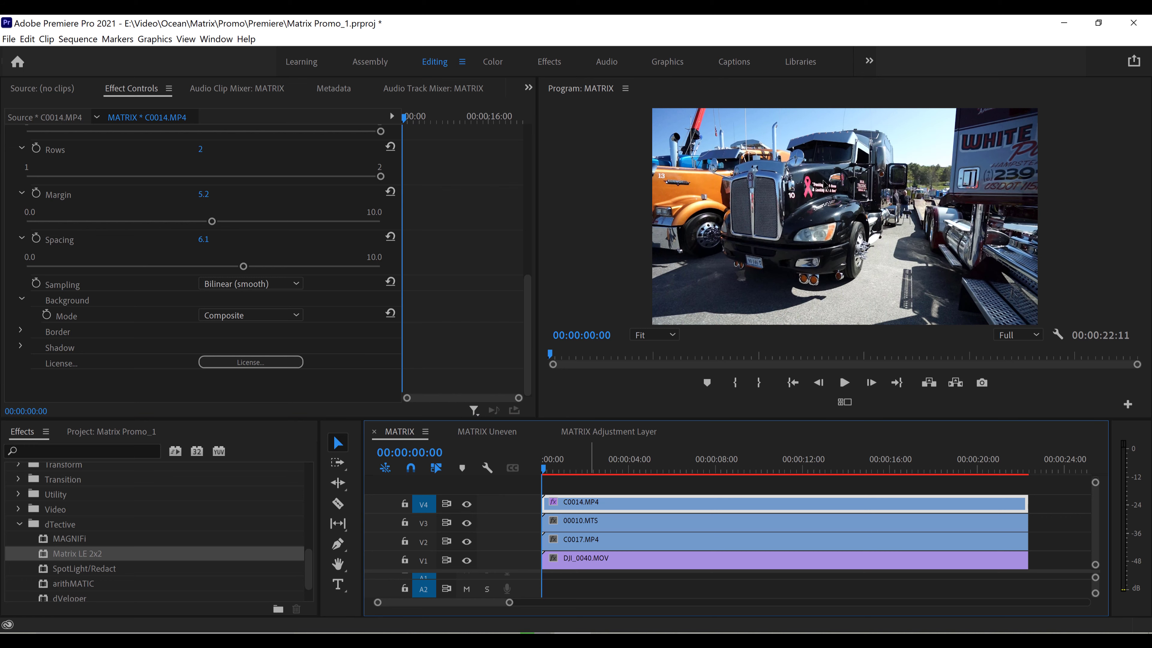
pyautogui.click(467, 504)
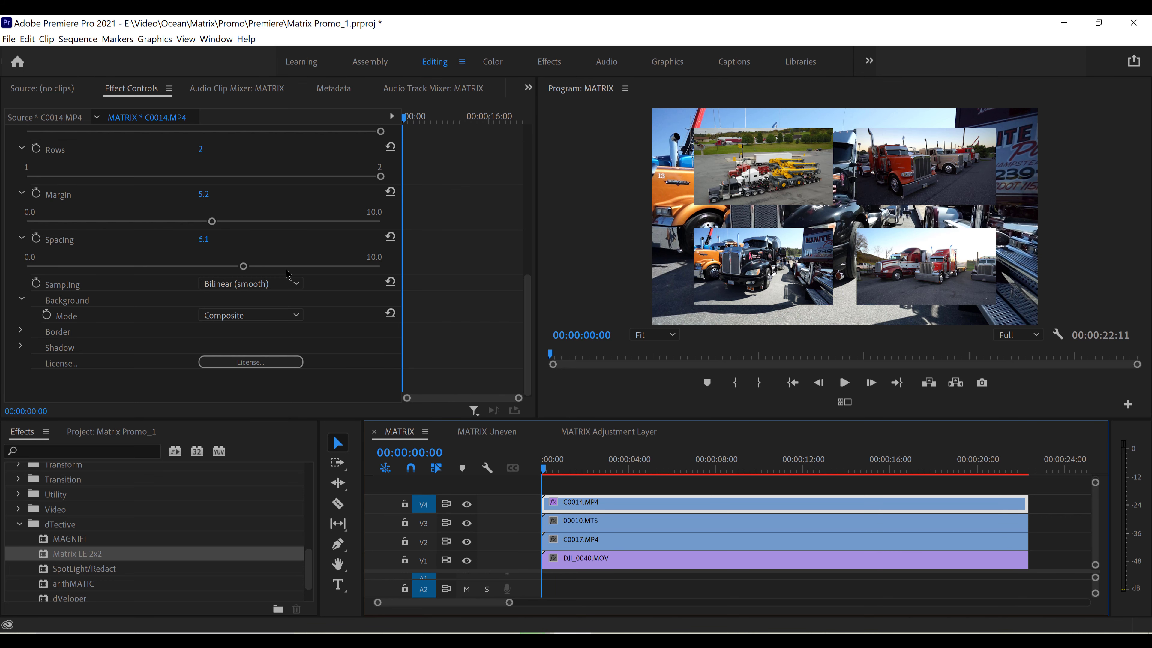
pyautogui.click(294, 317)
pyautogui.click(264, 378)
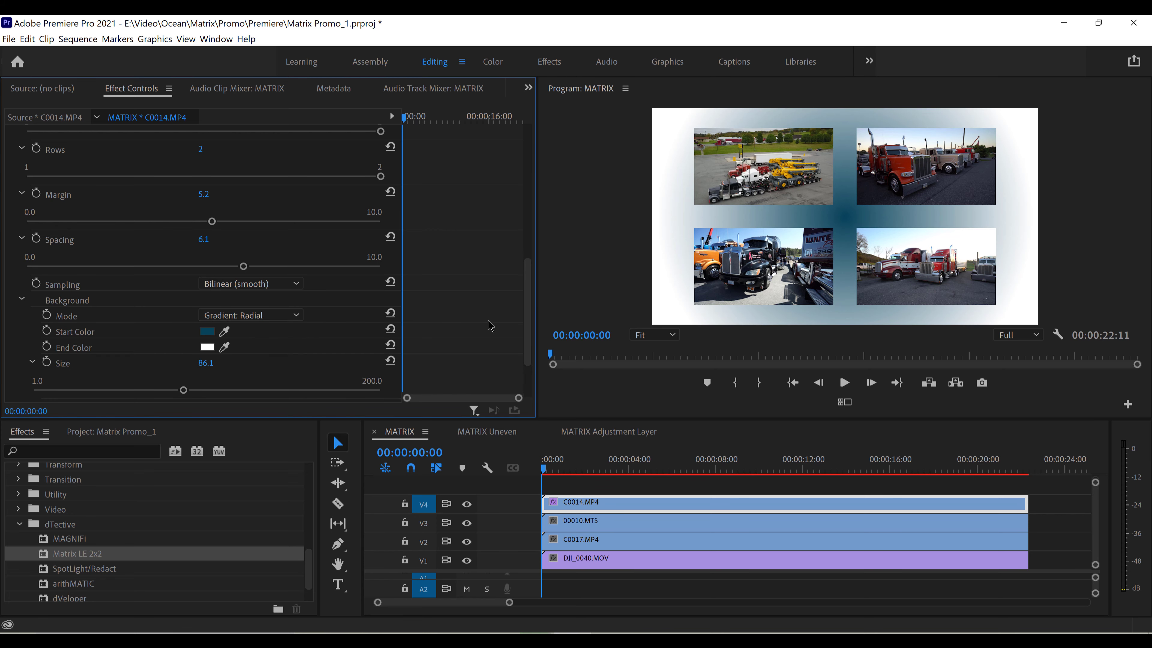
# Enable the Border around the matrix clips in black (000000) with a Width of 15.8
pyautogui.moveTo(527, 309); pyautogui.dragTo(528, 346)
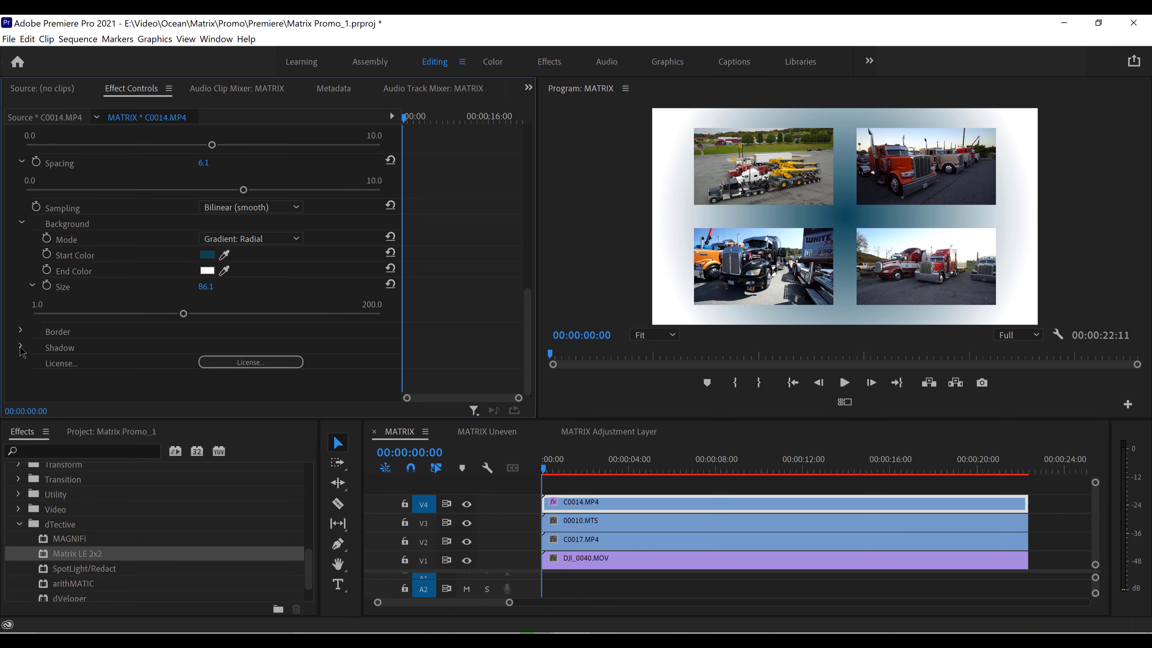
pyautogui.click(21, 331)
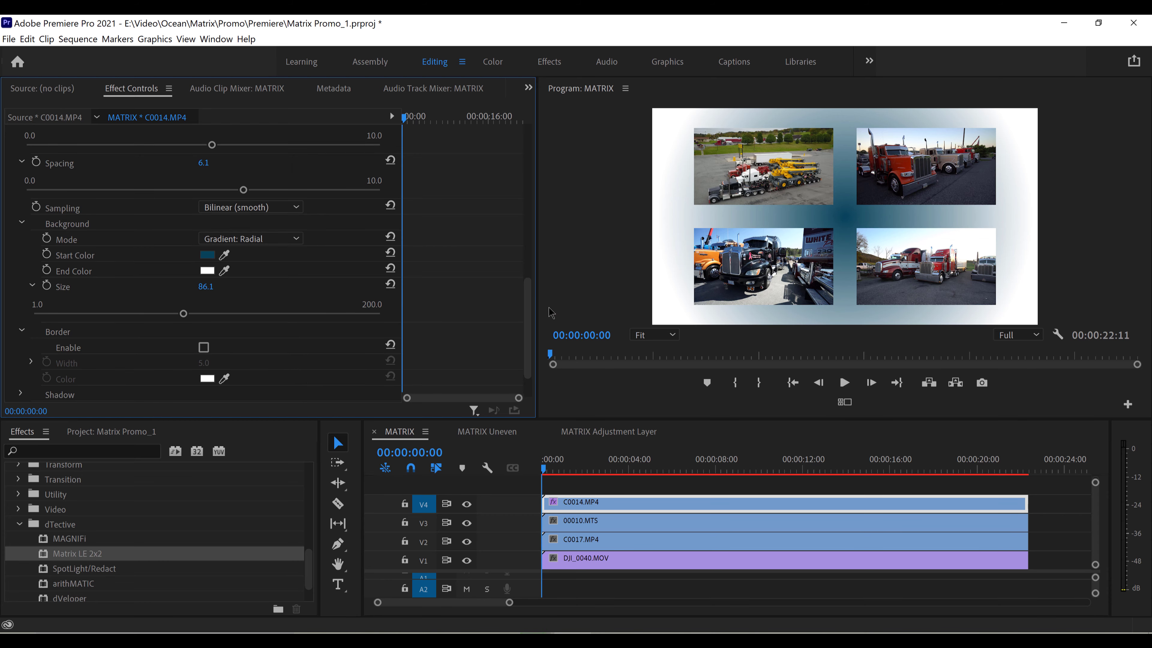
pyautogui.moveTo(528, 313); pyautogui.dragTo(527, 346)
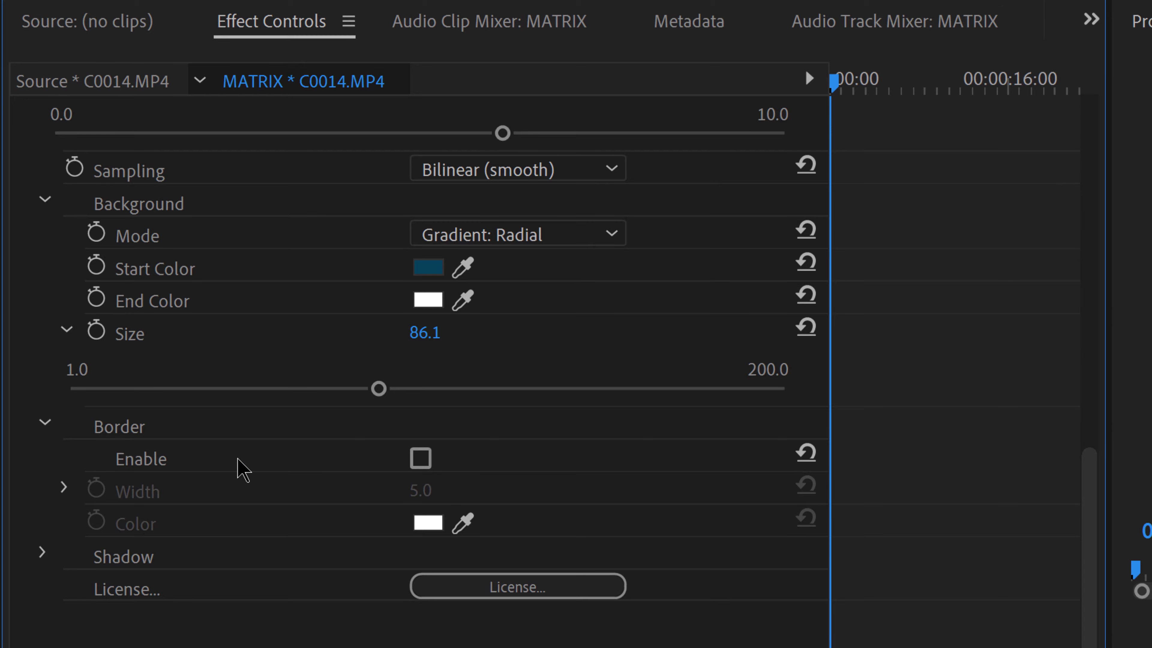
pyautogui.click(420, 459)
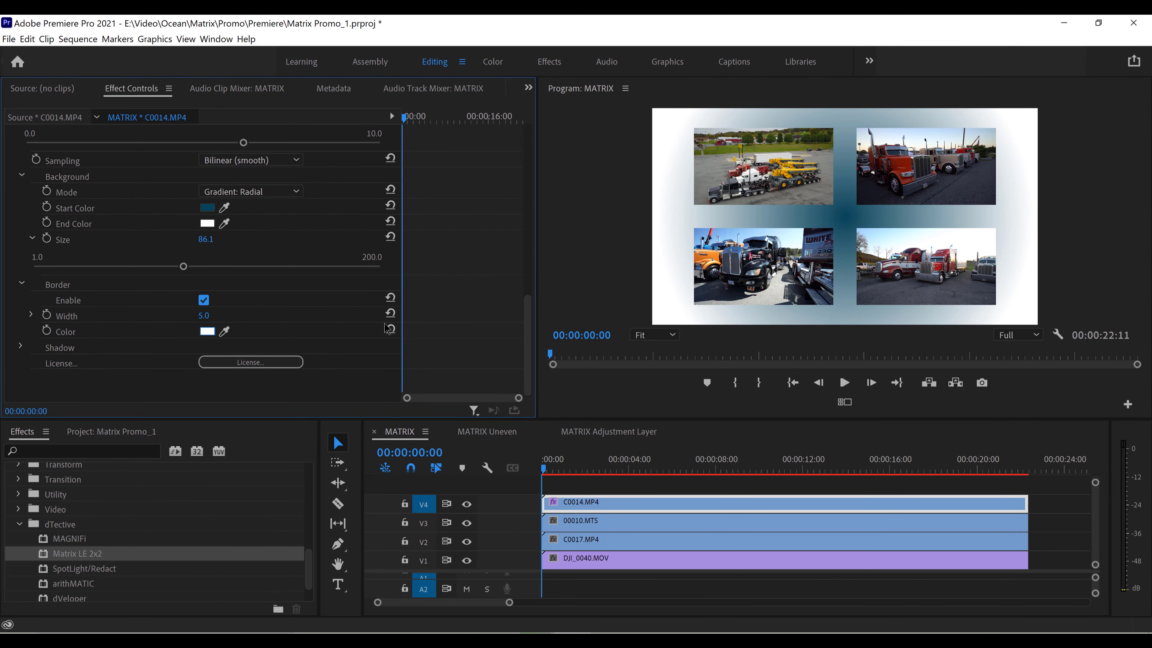
pyautogui.click(214, 332)
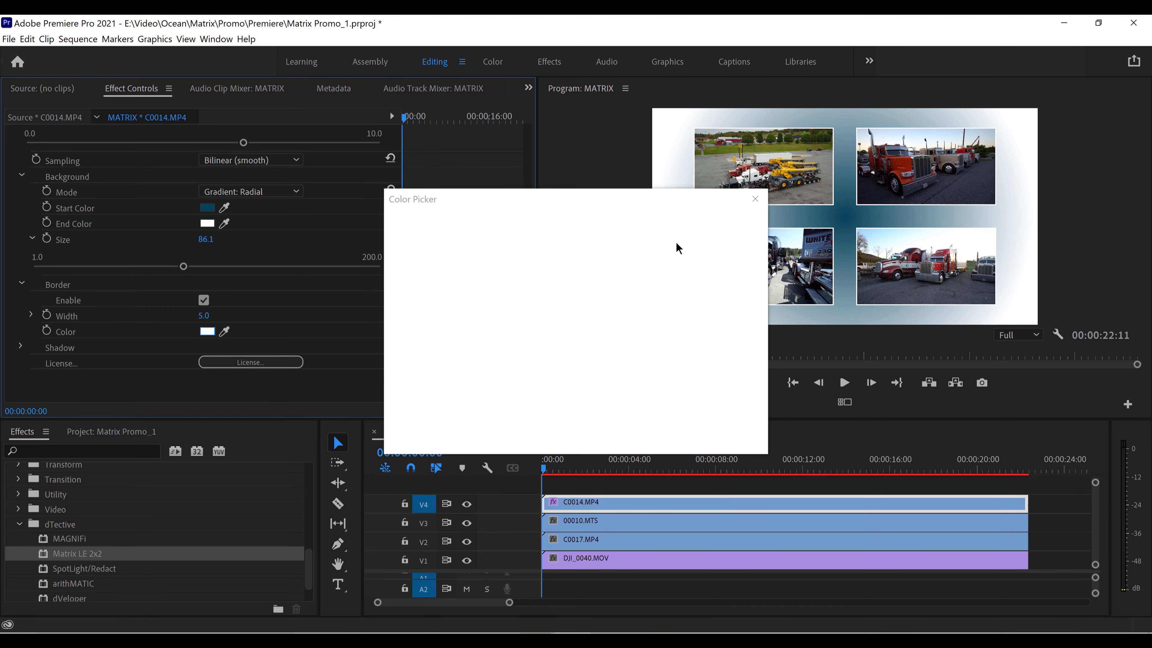
pyautogui.click(585, 235)
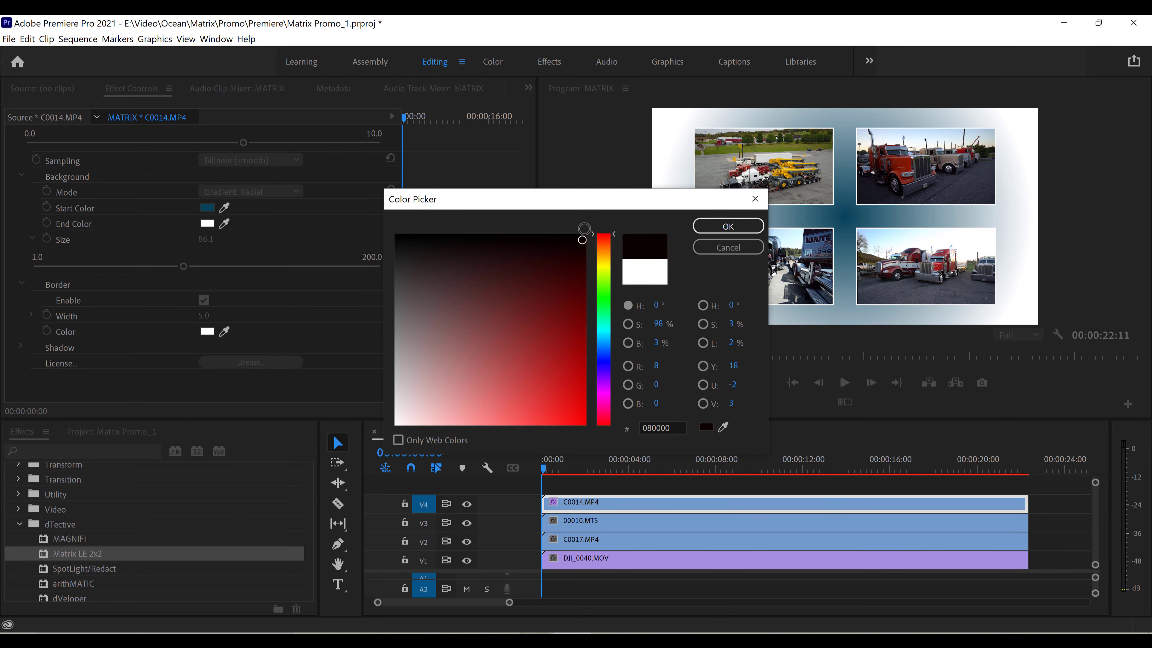
pyautogui.click(695, 226)
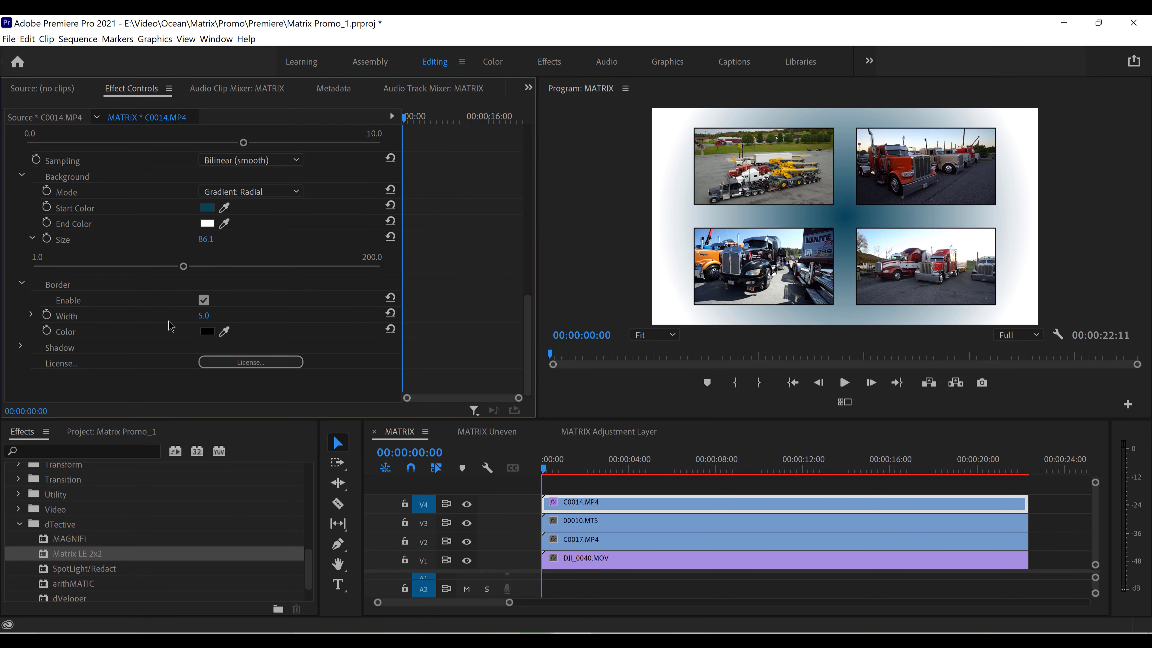
pyautogui.click(31, 314)
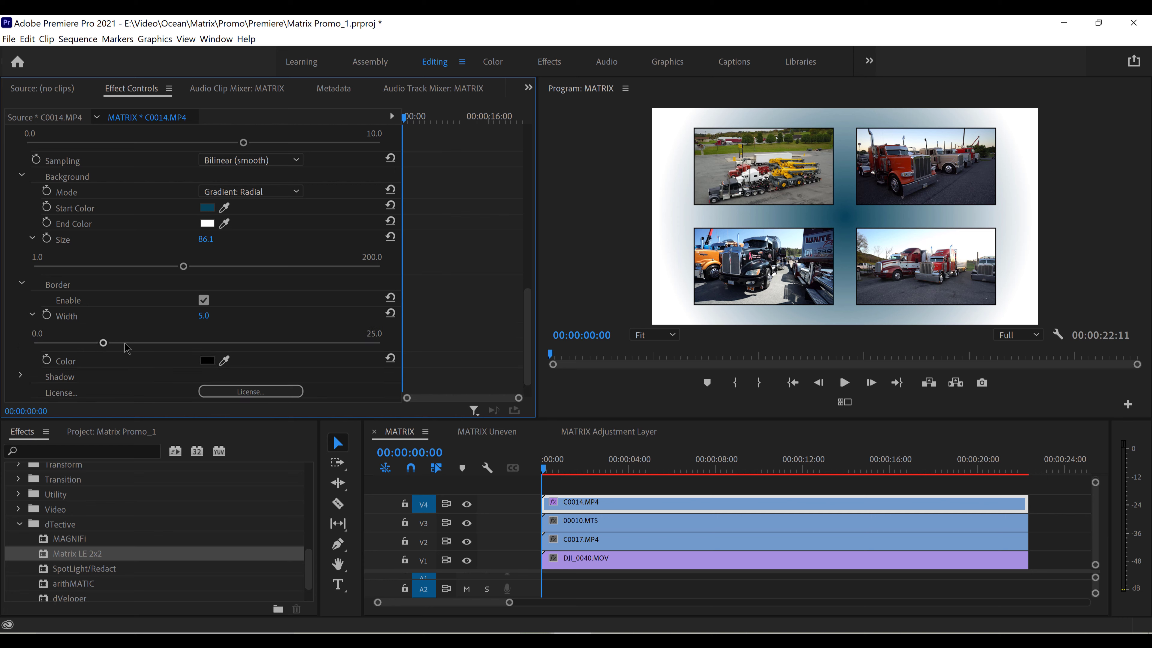
pyautogui.moveTo(128, 348); pyautogui.dragTo(253, 350)
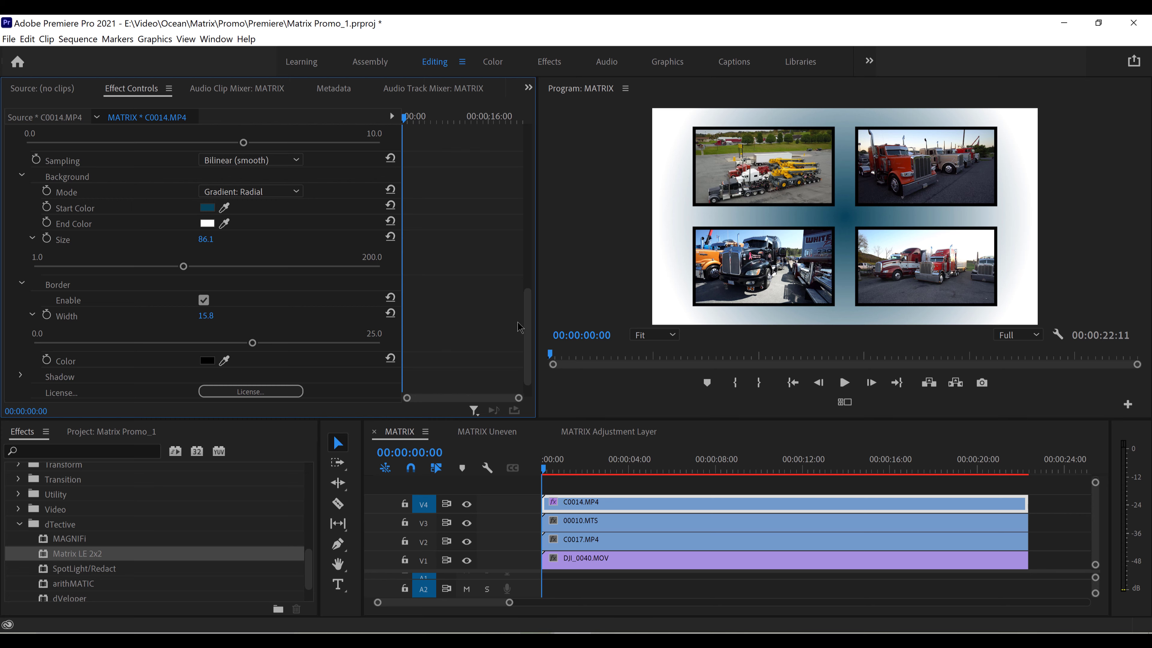
# Enable the Shadow behind the matrix clips and raise its Opacity to 100
pyautogui.scroll(-1, 520, 327)
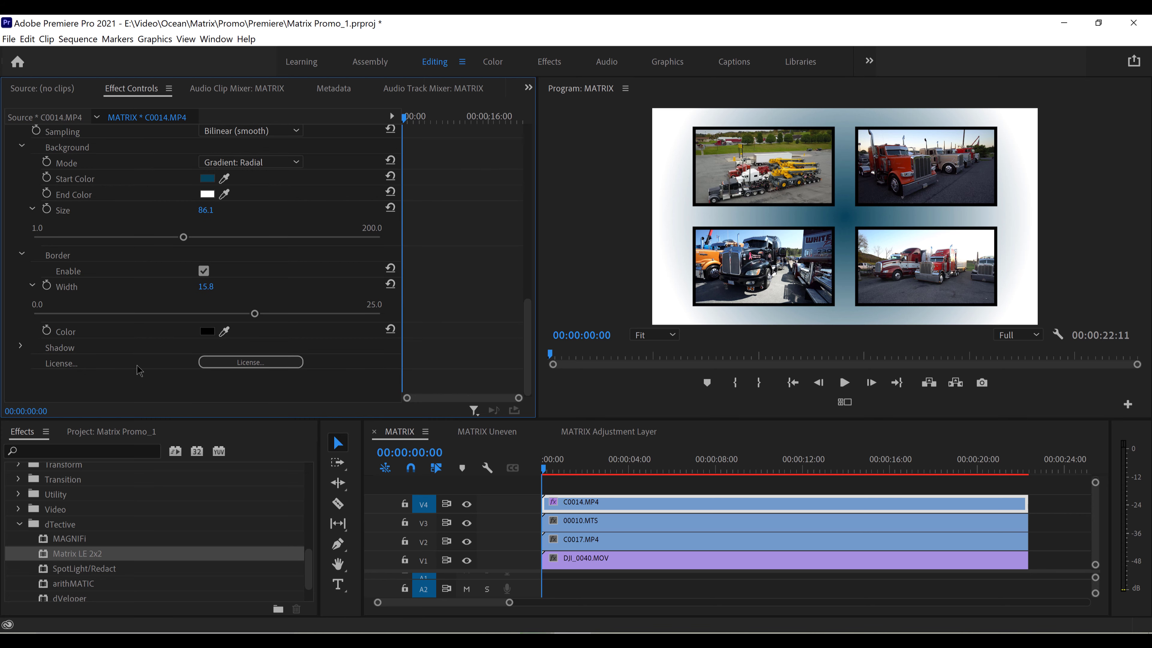
pyautogui.click(21, 348)
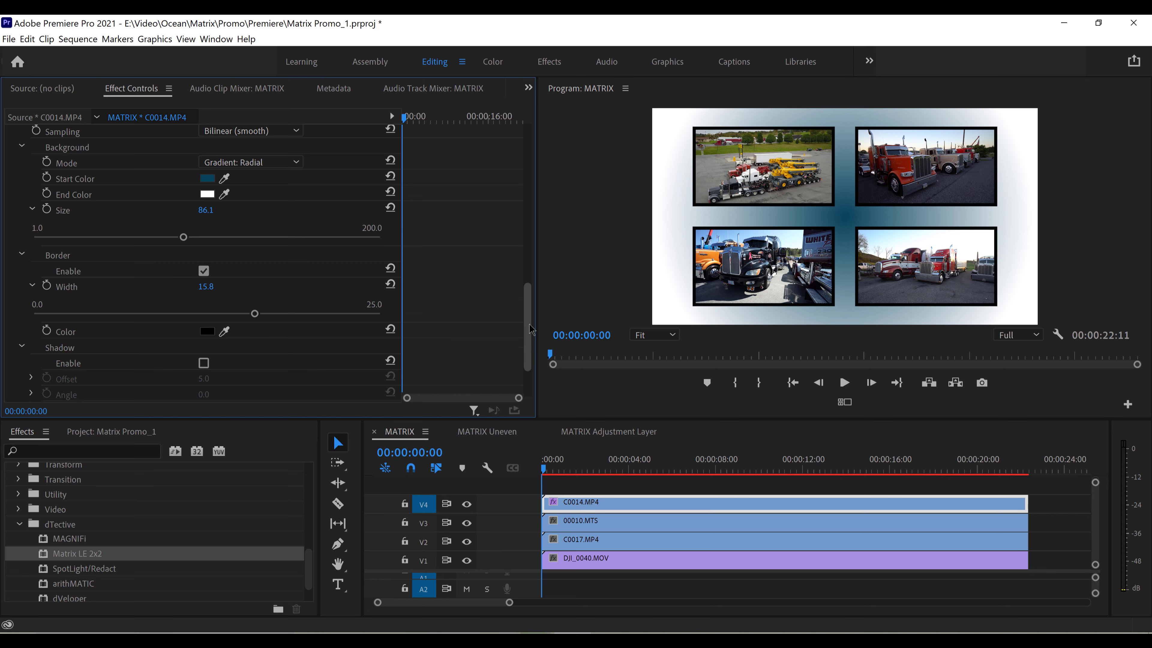
pyautogui.scroll(-3, 530, 325)
pyautogui.click(204, 284)
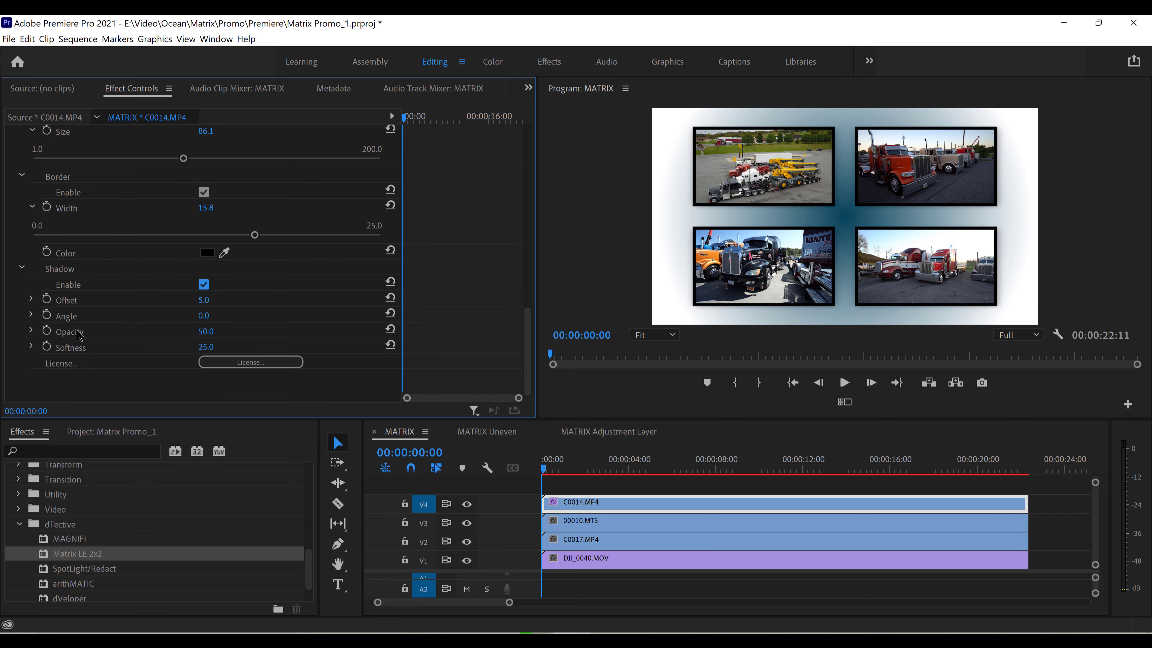
pyautogui.click(31, 331)
pyautogui.moveTo(207, 359); pyautogui.dragTo(439, 363)
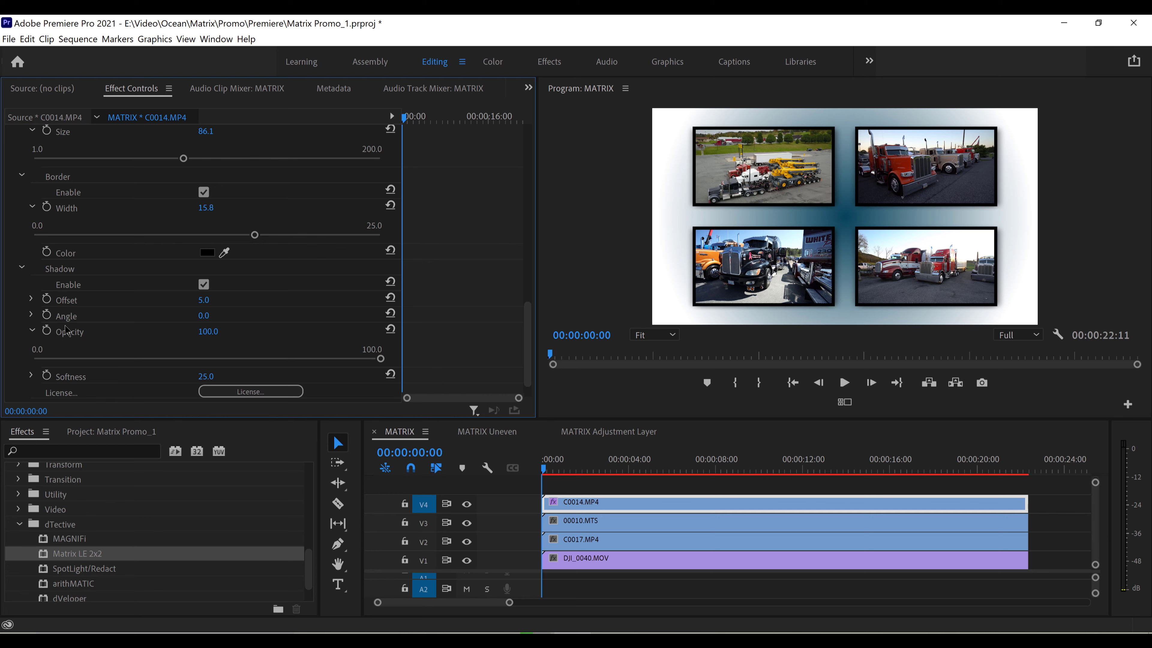
# Set the shadow's Offset to 67.8 and its Angle to 45°, after trying an angle of 97°
pyautogui.click(30, 300)
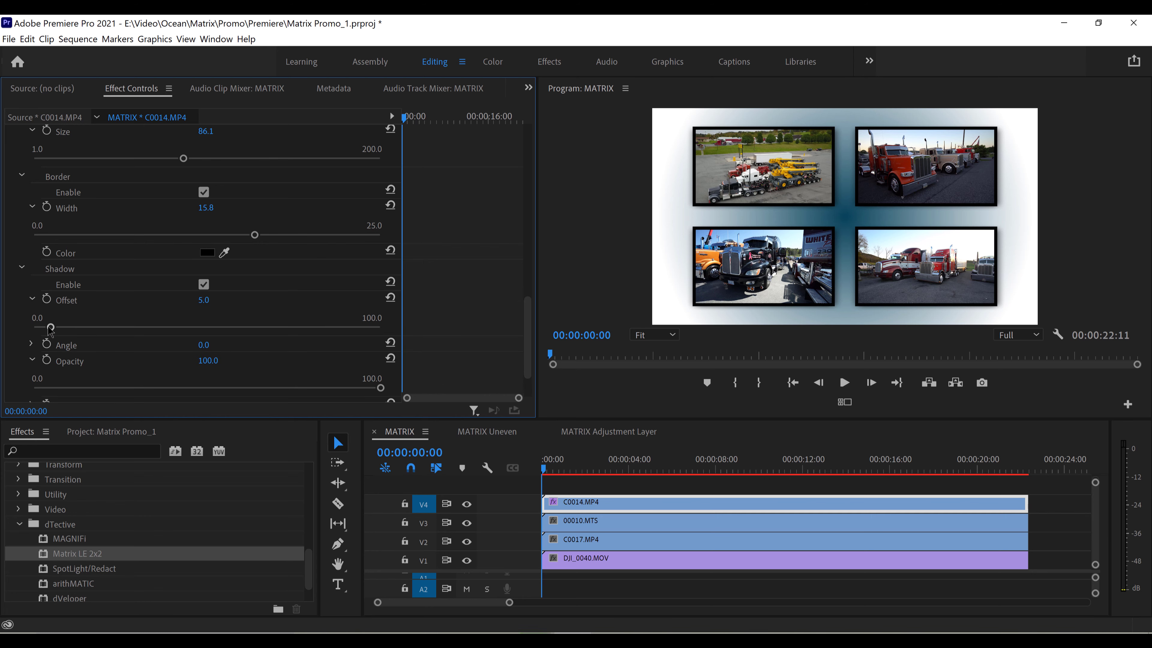
pyautogui.moveTo(51, 327); pyautogui.dragTo(269, 327)
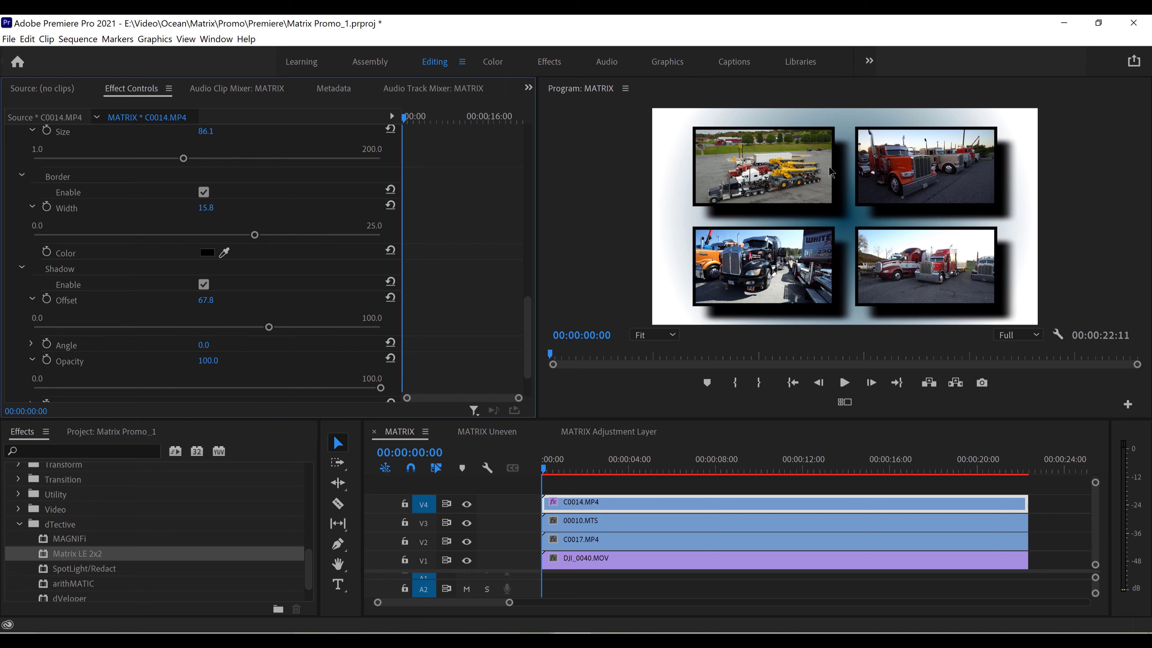
pyautogui.click(32, 344)
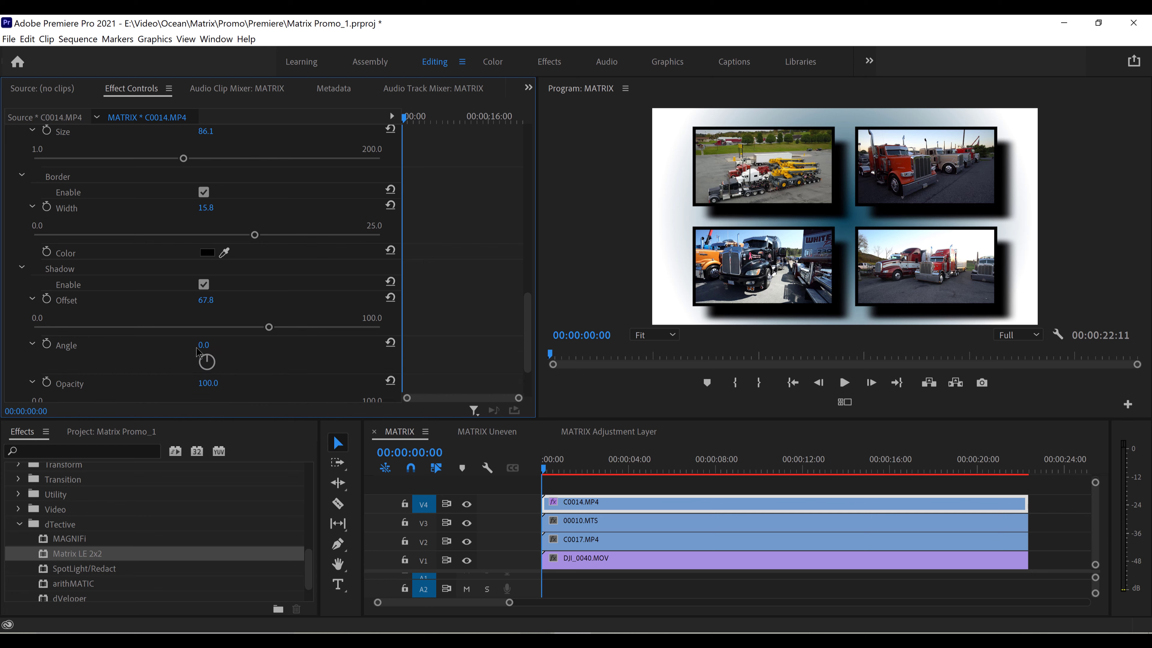
pyautogui.moveTo(197, 351); pyautogui.dragTo(244, 349)
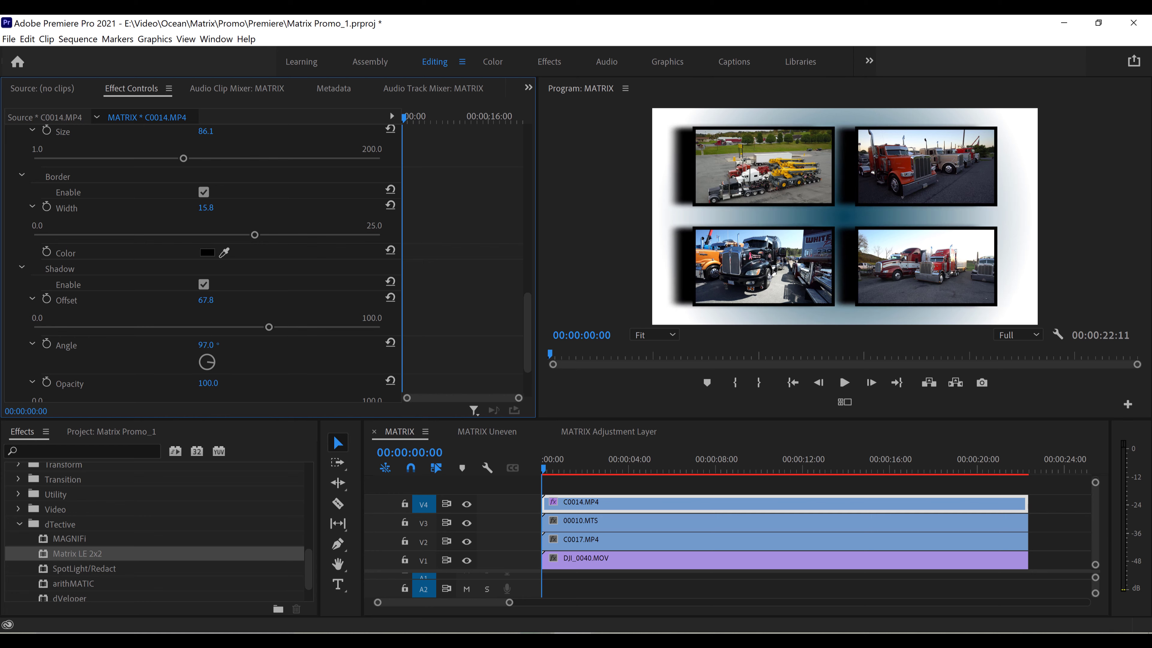
pyautogui.click(208, 345)
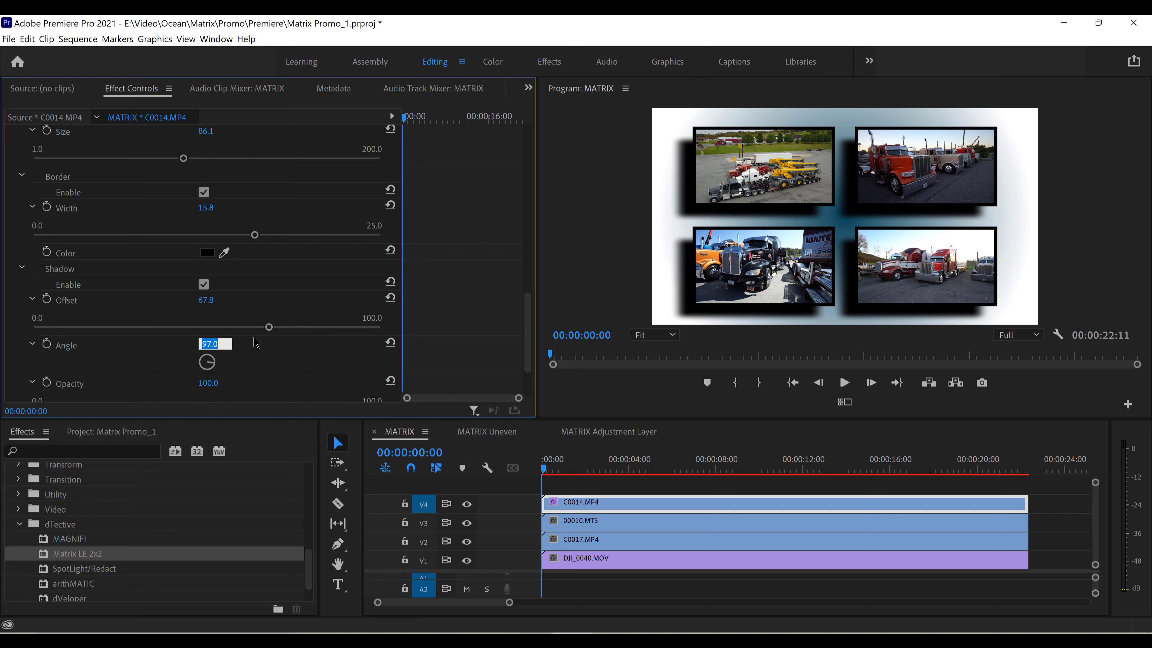
pyautogui.write('45')
pyautogui.press('Return')
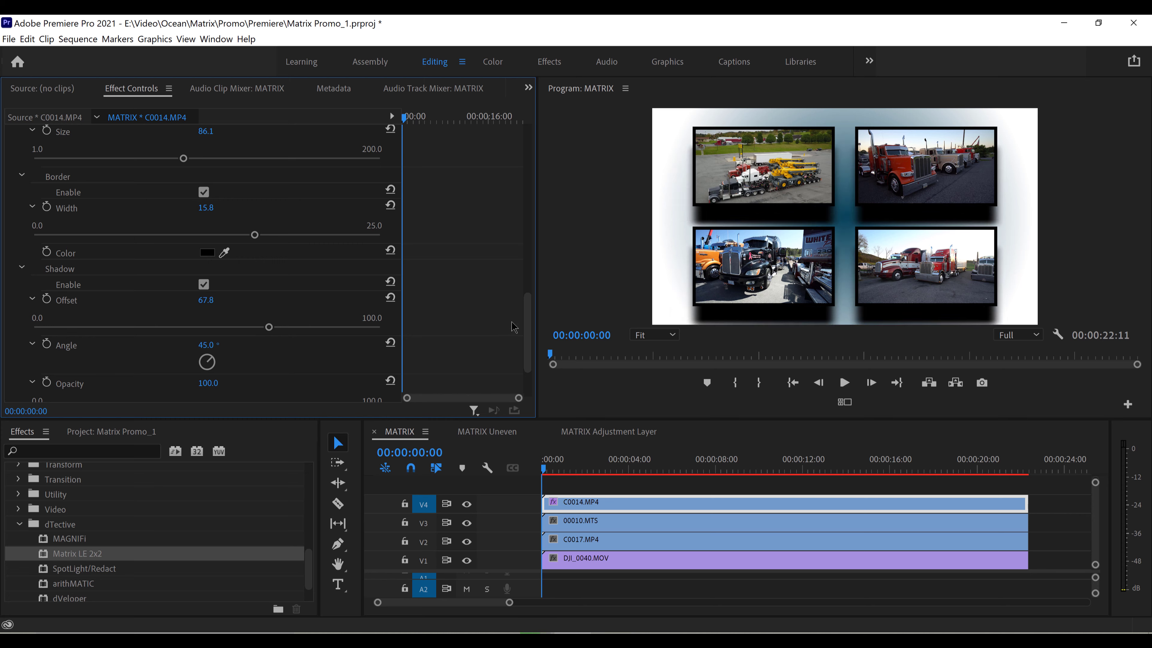
# Fine-tune the shadow to an Opacity of 88.6, a Softness of 60.3 and an Offset of 58.3
pyautogui.moveTo(530, 323); pyautogui.dragTo(530, 350)
pyautogui.moveTo(381, 335); pyautogui.dragTo(342, 343)
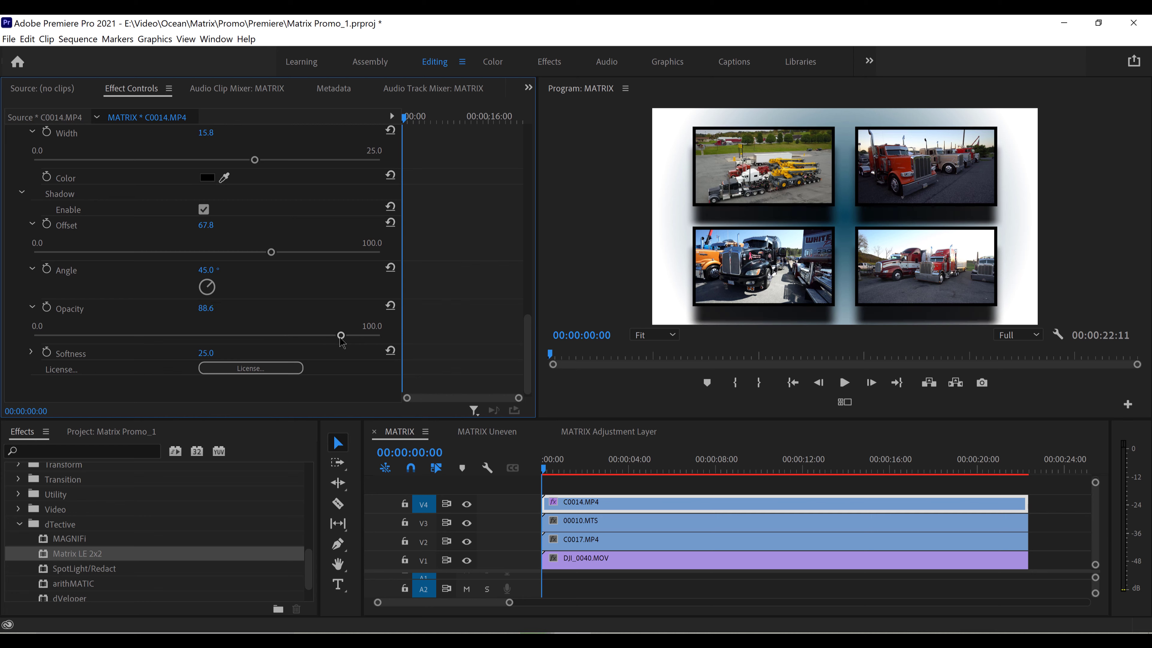
pyautogui.click(32, 353)
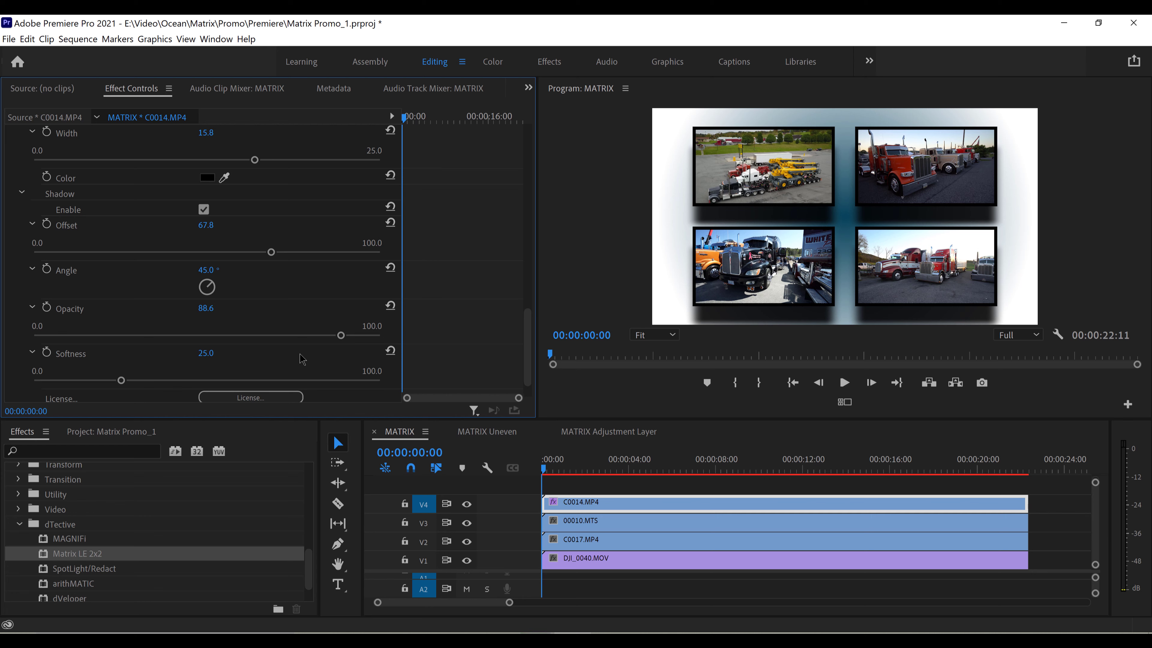
pyautogui.moveTo(123, 382); pyautogui.dragTo(240, 381)
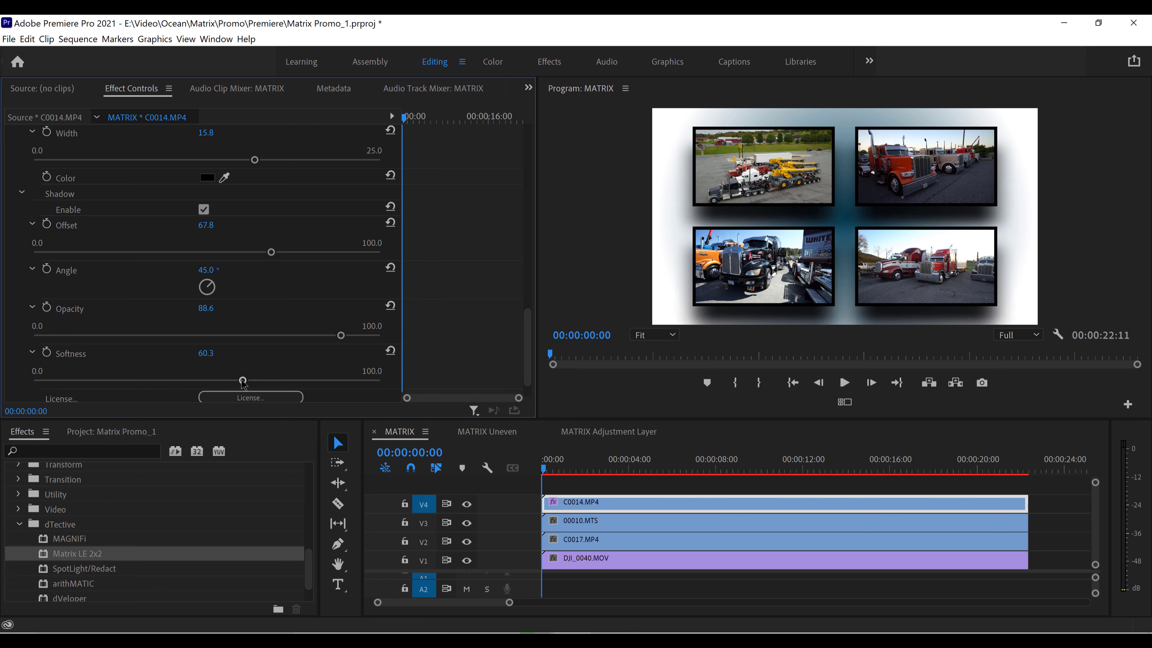
pyautogui.moveTo(271, 252); pyautogui.dragTo(236, 261)
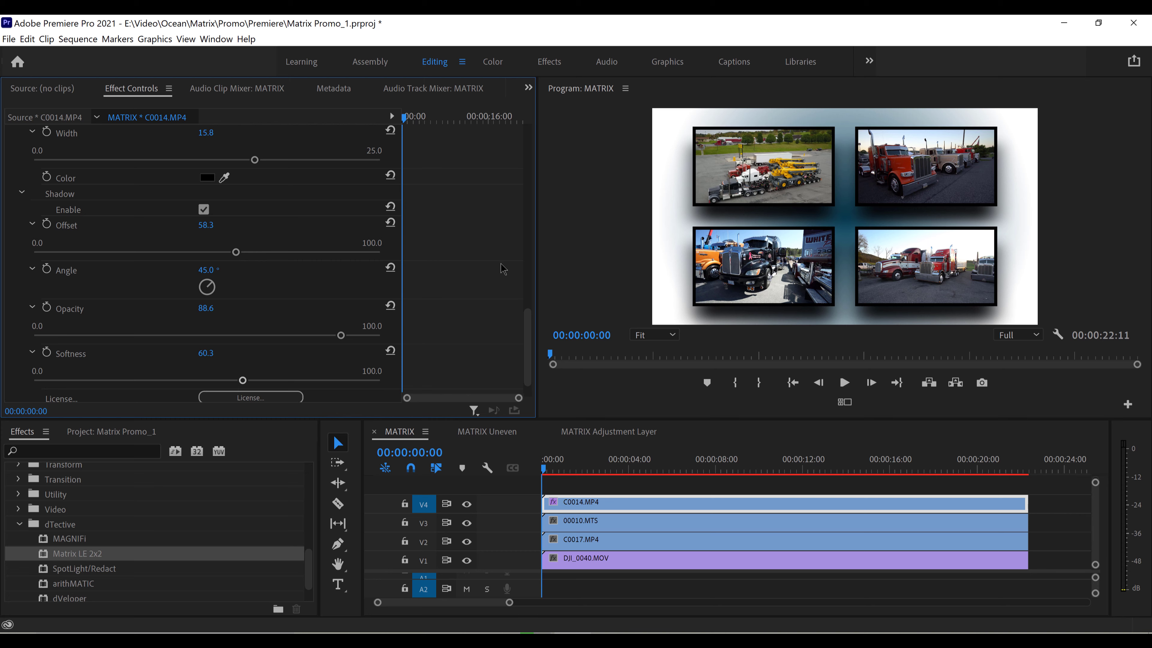
# Save the clip's Matrix LE 2x2 effect settings as a Scale-type preset named "Matrix LE 2x2 Preset TEST 2"
pyautogui.scroll(5, 525, 363)
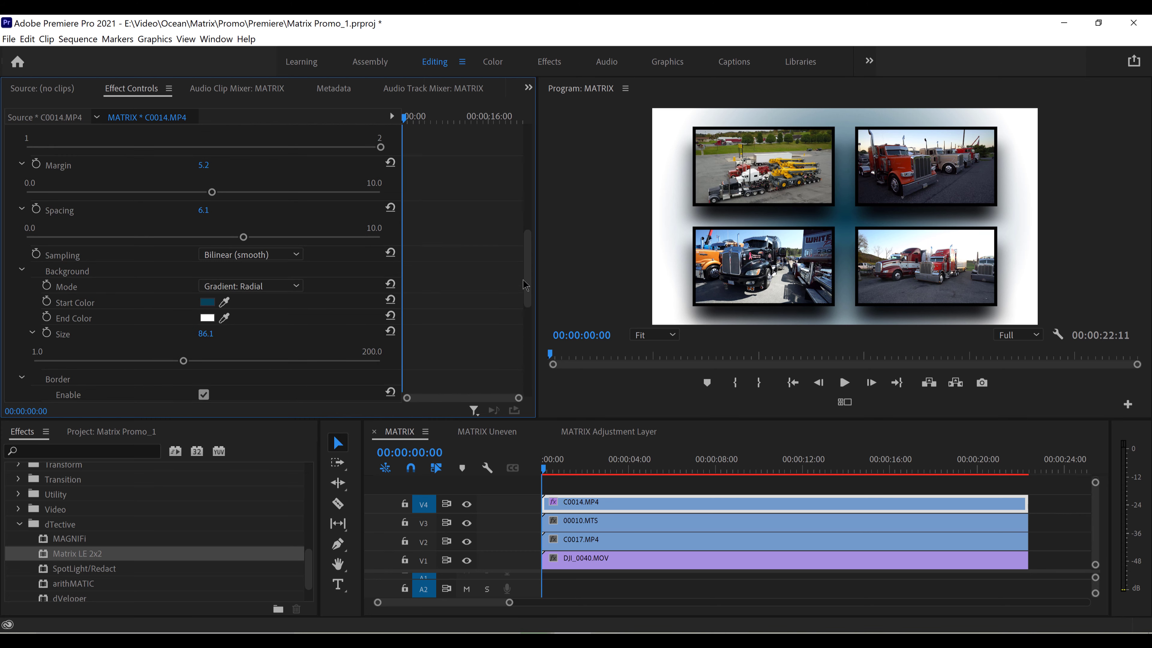
pyautogui.scroll(-5, 524, 285)
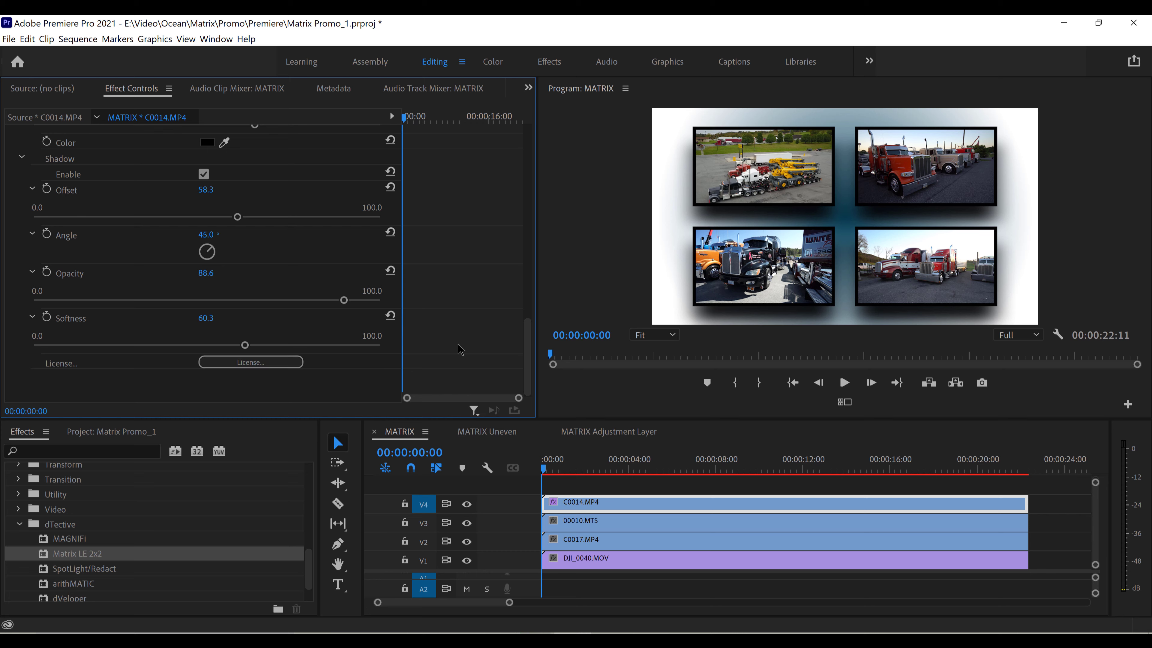
pyautogui.scroll(3, 526, 311)
pyautogui.moveTo(526, 311); pyautogui.dragTo(525, 201)
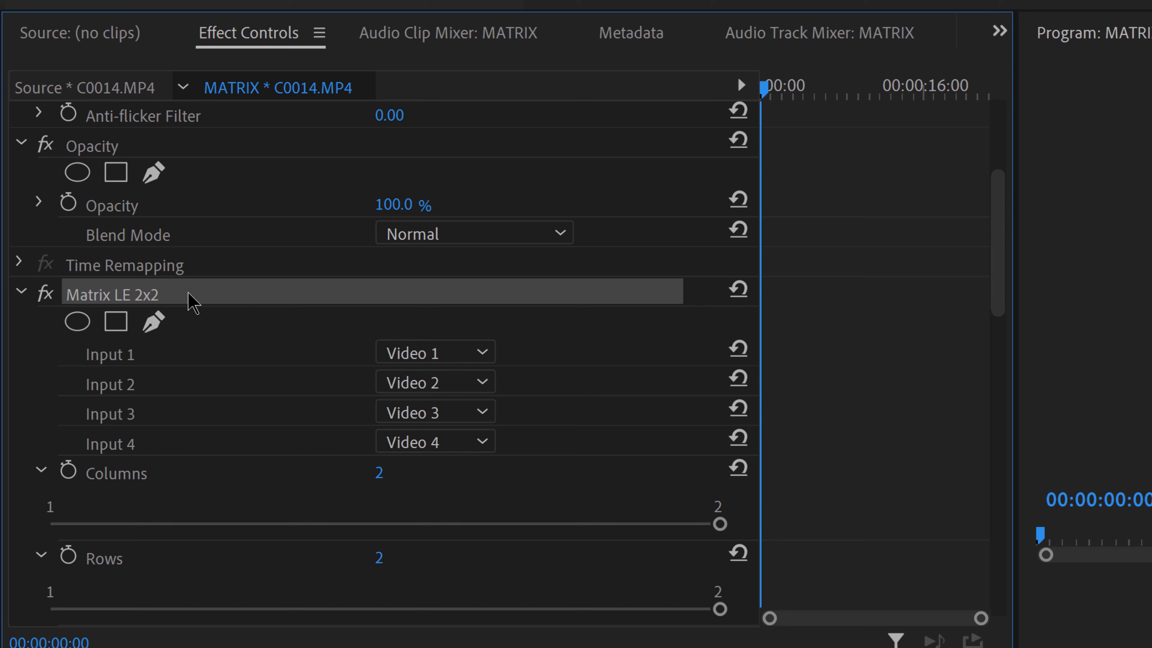
pyautogui.rightClick(193, 303)
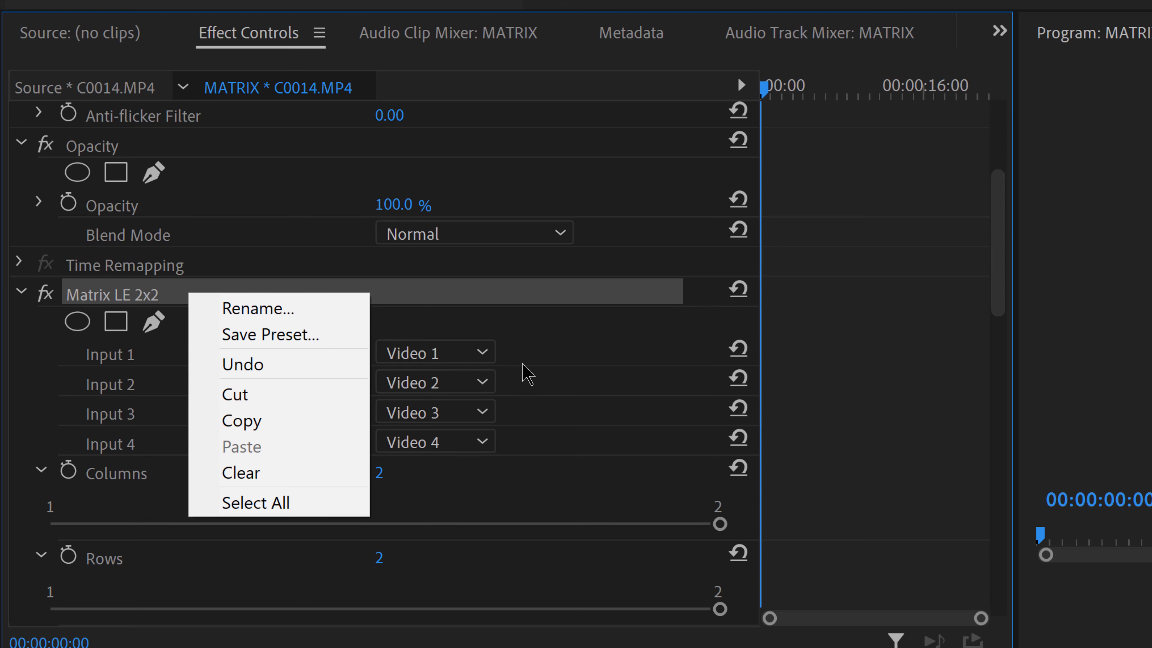
pyautogui.click(606, 414)
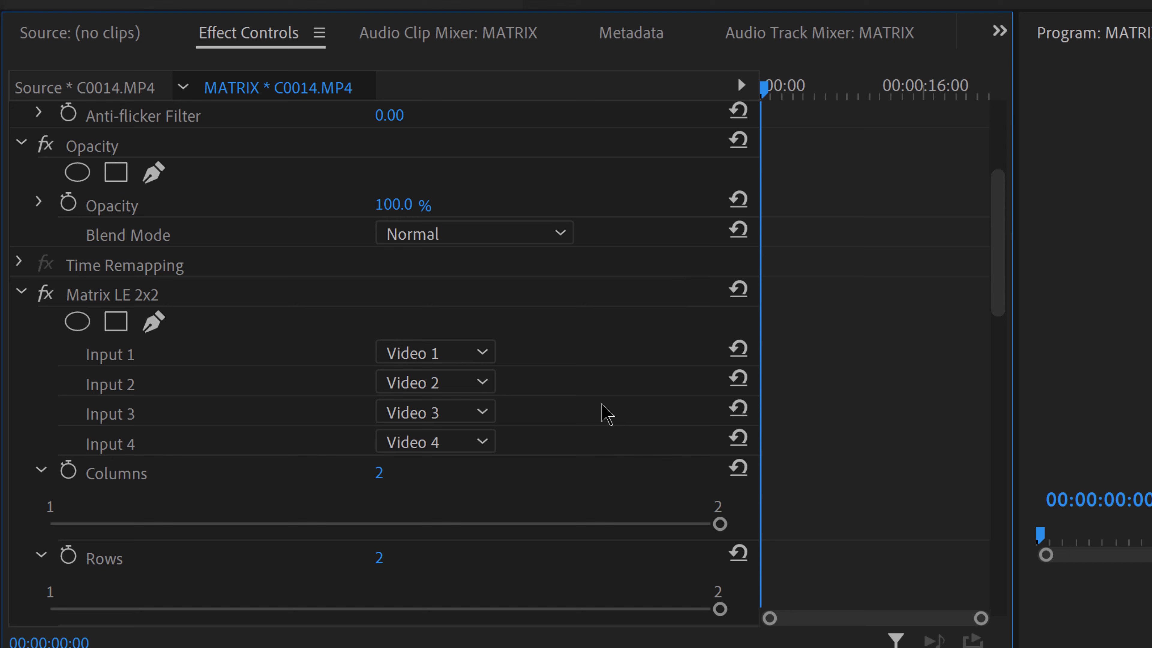
pyautogui.rightClick(132, 294)
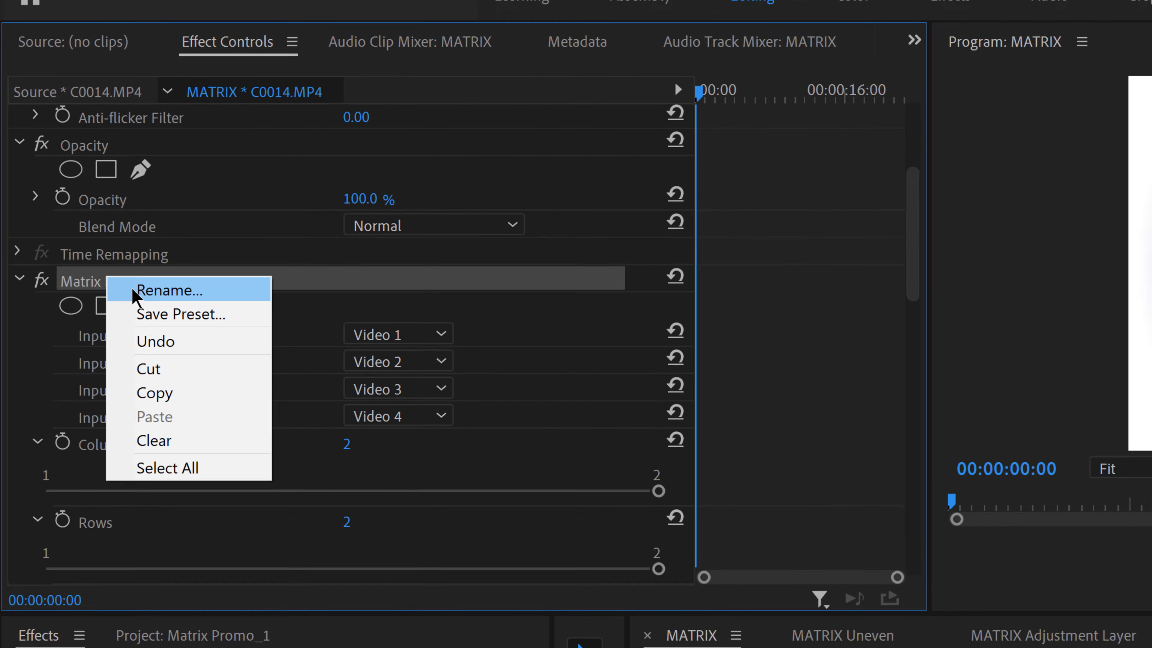
pyautogui.click(180, 314)
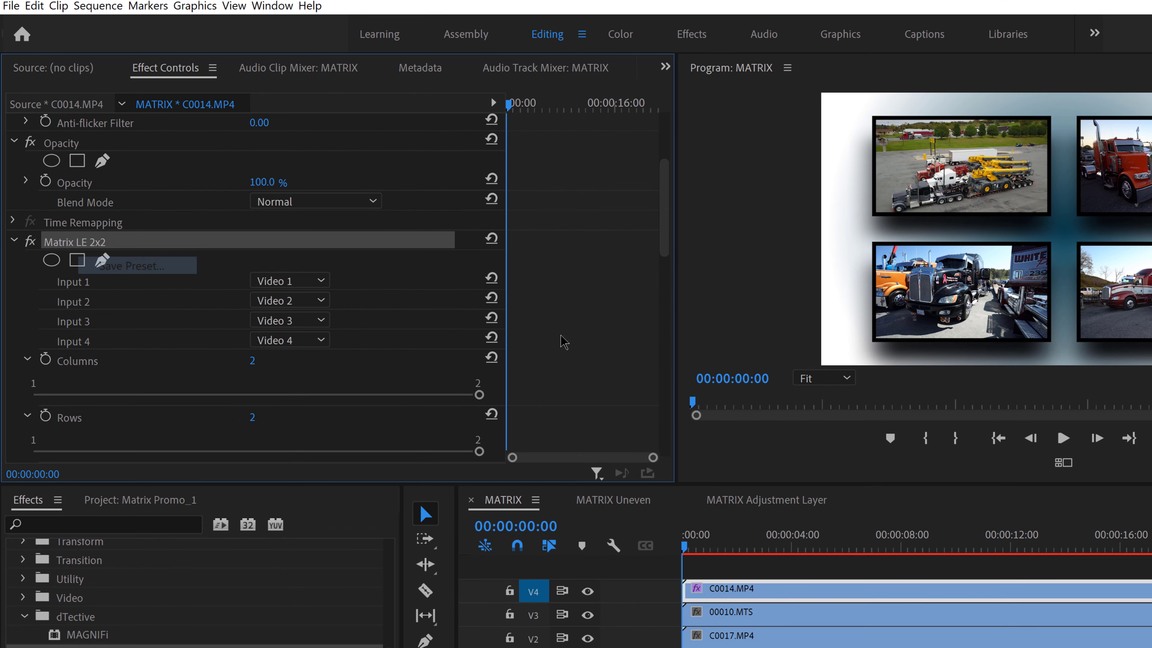
pyautogui.click(771, 272)
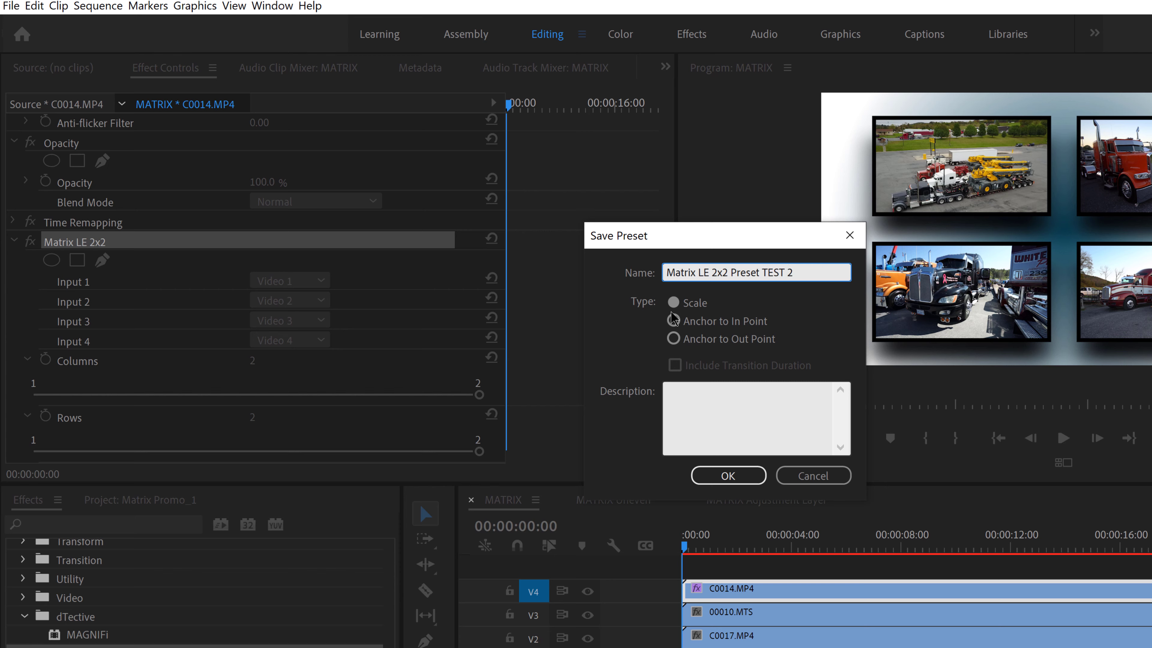
pyautogui.click(728, 475)
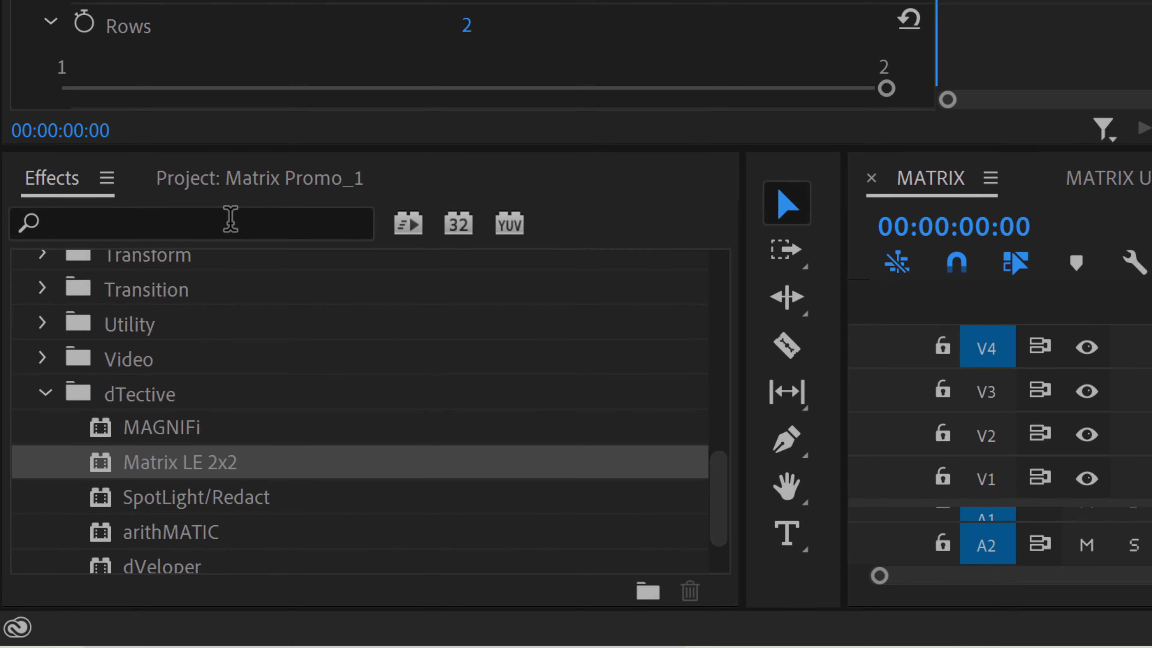
# Check the Presets folder in the effects list for the saved Matrix preset, and collapse the folder again
pyautogui.click(41, 202)
pyautogui.moveTo(725, 524); pyautogui.dragTo(745, 290)
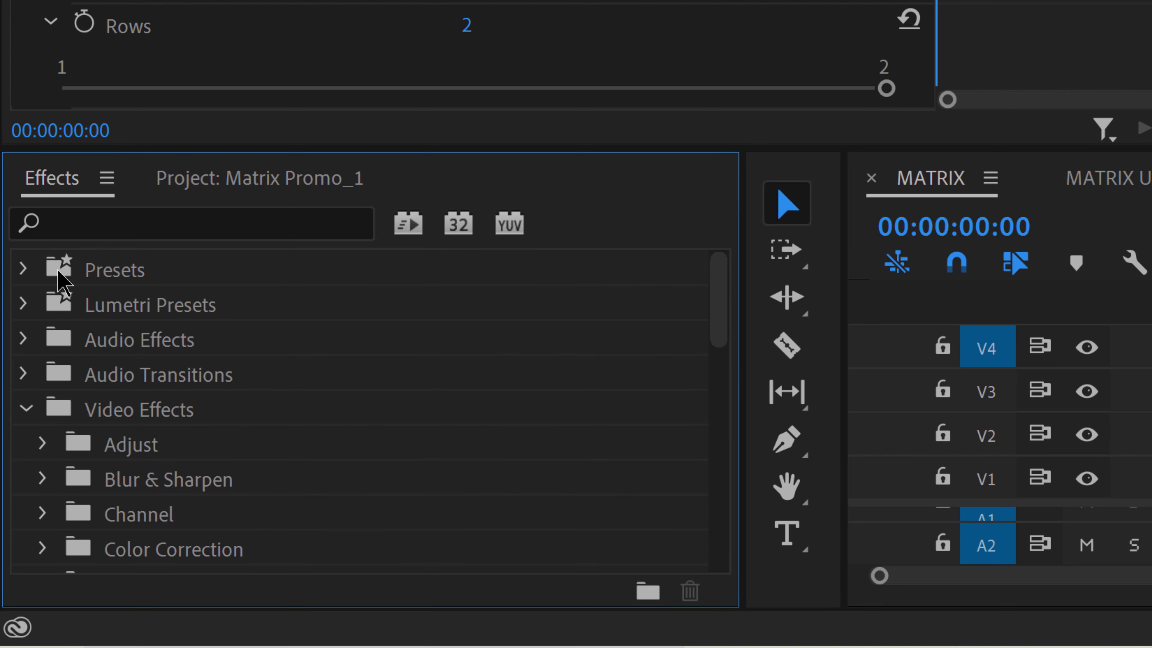
pyautogui.click(30, 269)
pyautogui.click(24, 269)
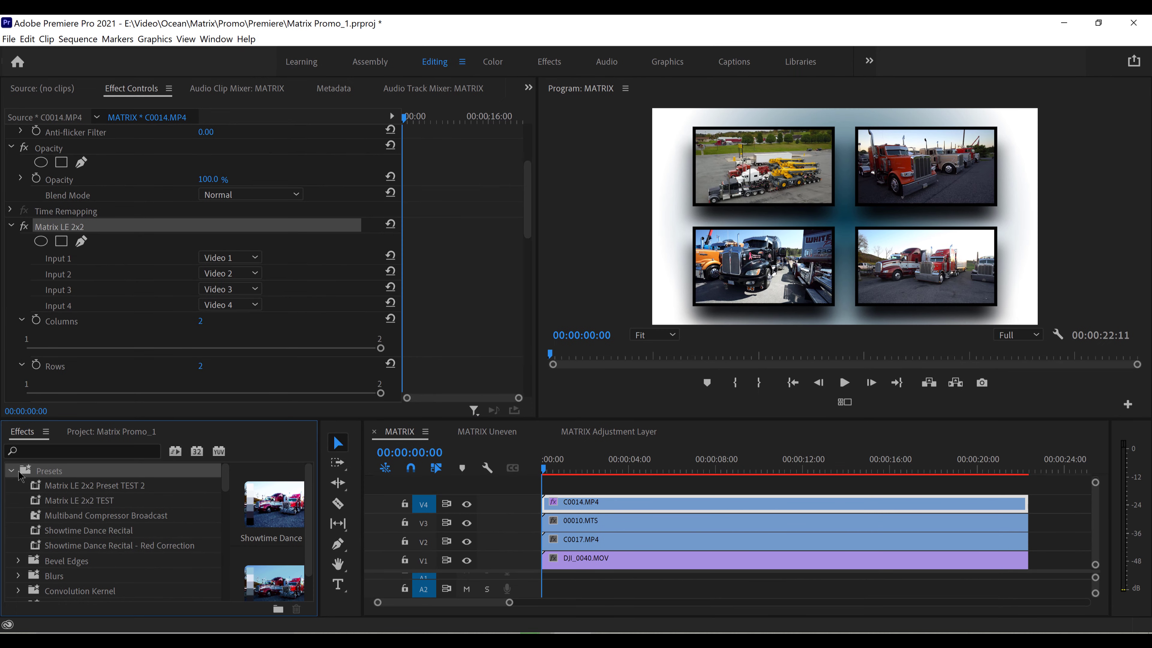
pyautogui.click(11, 471)
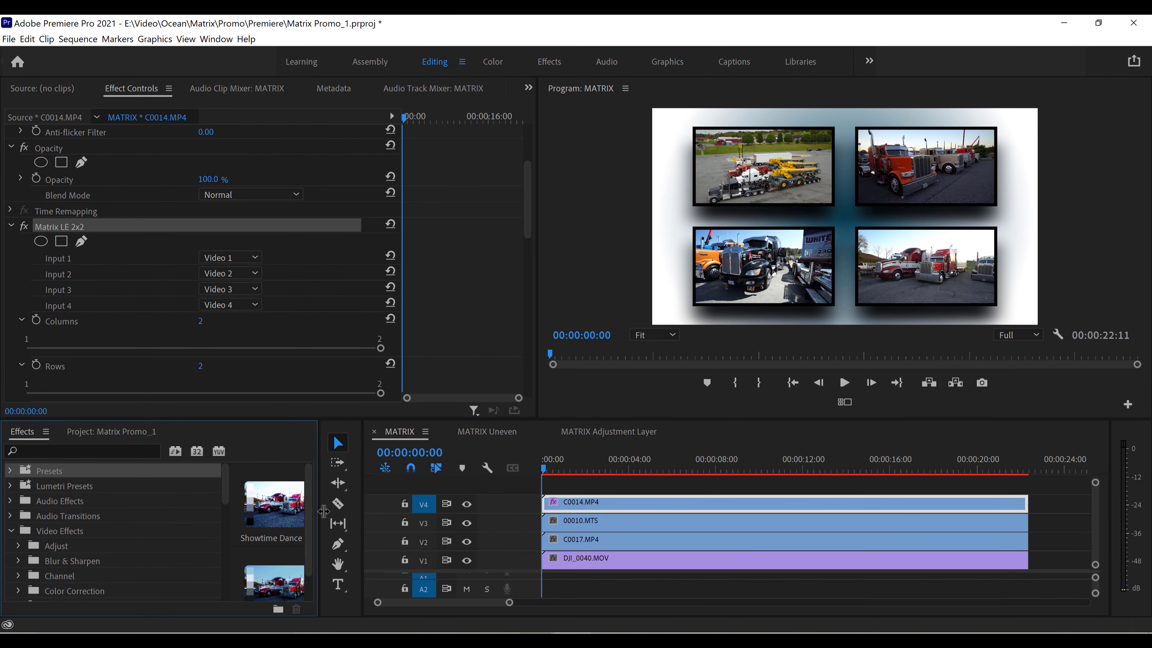
# Open the MATRIX Uneven sequence and apply the dTective Matrix LE 2x2 effect to the C0014.MP4 clip on V4
pyautogui.scroll(-2, 312, 504)
pyautogui.click(24, 534)
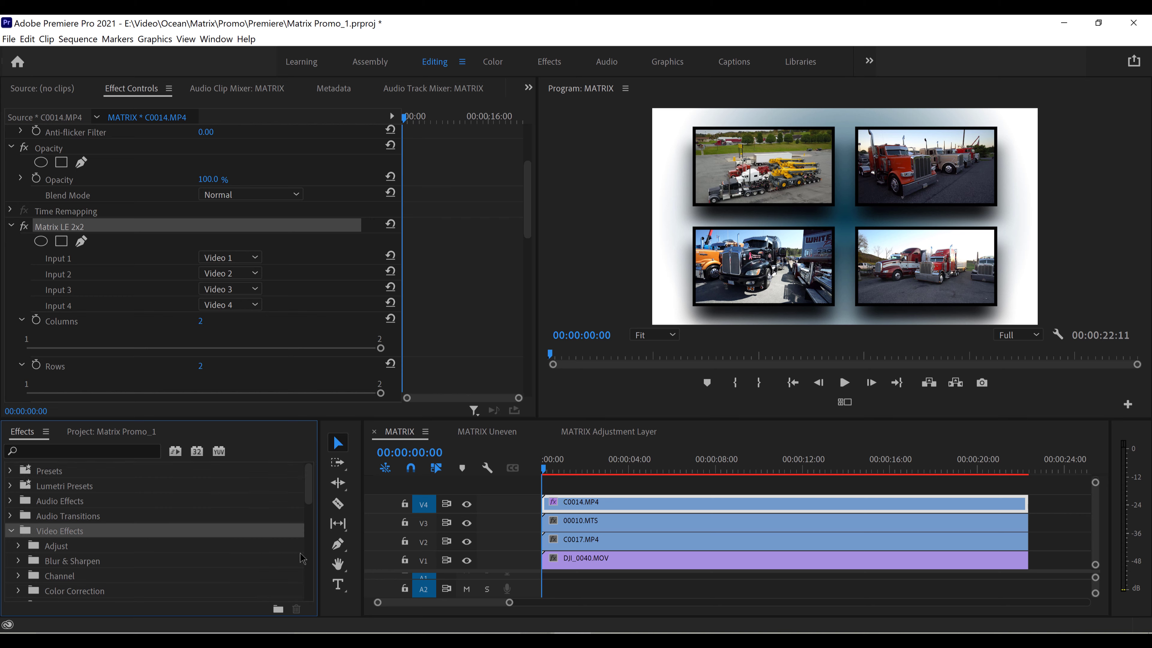
pyautogui.moveTo(311, 483); pyautogui.dragTo(312, 574)
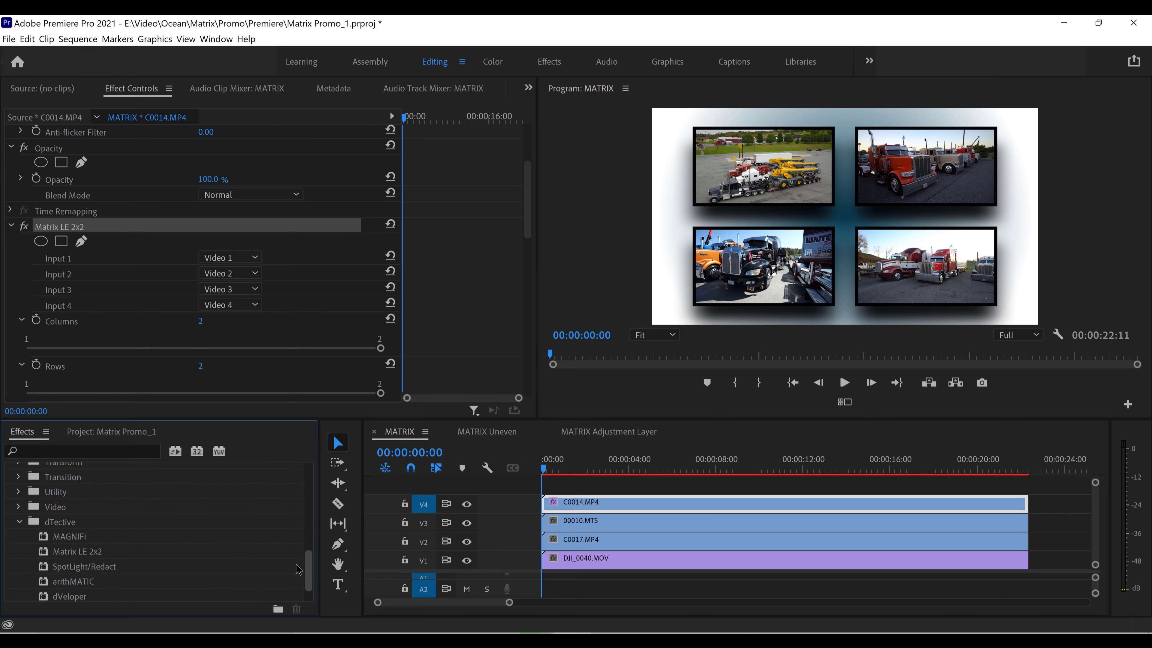
pyautogui.click(63, 523)
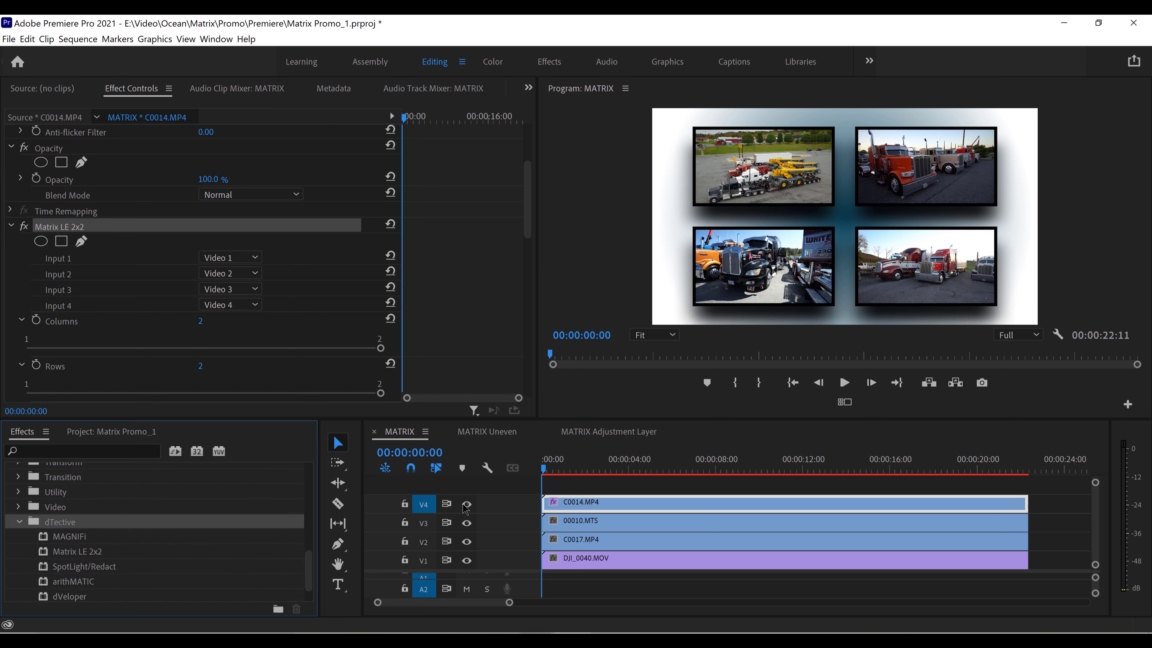
pyautogui.click(488, 432)
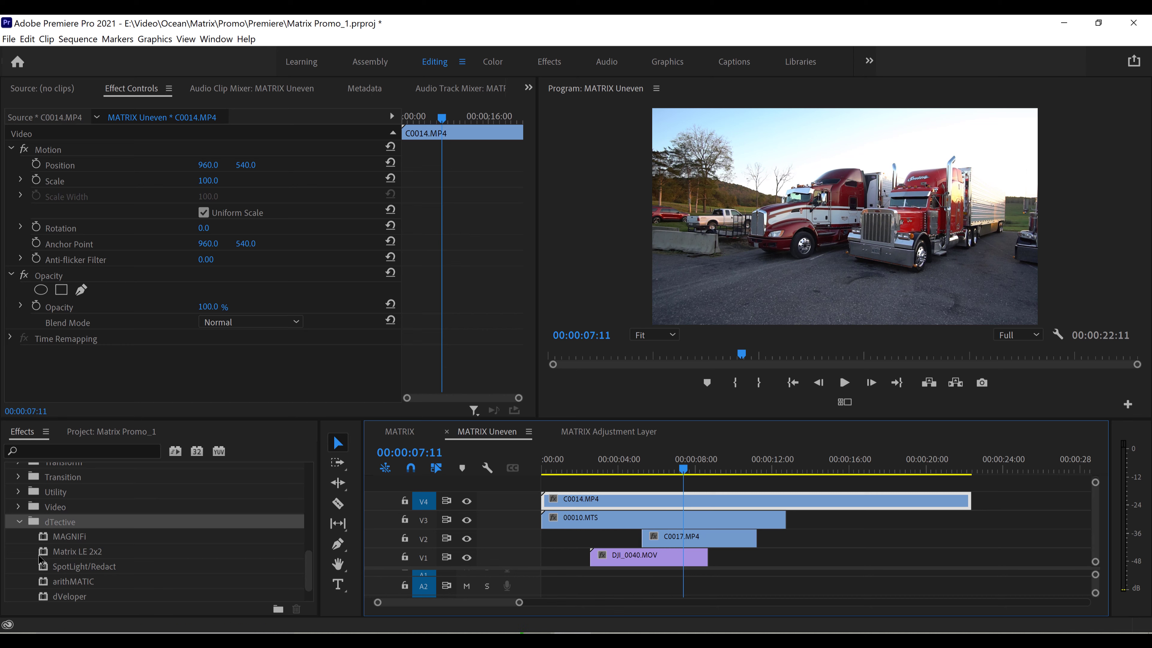
pyautogui.click(46, 554)
pyautogui.moveTo(149, 558); pyautogui.dragTo(647, 502)
# Assign Video 1, Video 2, Video 3 and Video 4 to the matrix effect's Inputs 1 to 4 respectively
pyautogui.scroll(-2, 531, 267)
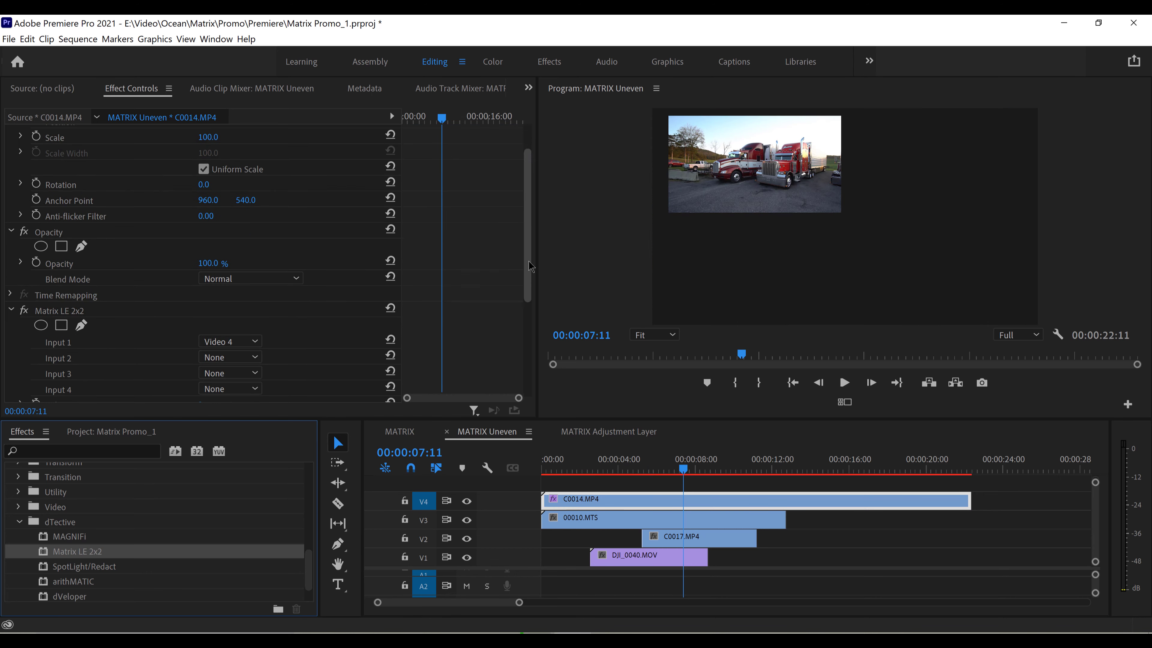
pyautogui.scroll(-3, 531, 267)
pyautogui.click(230, 215)
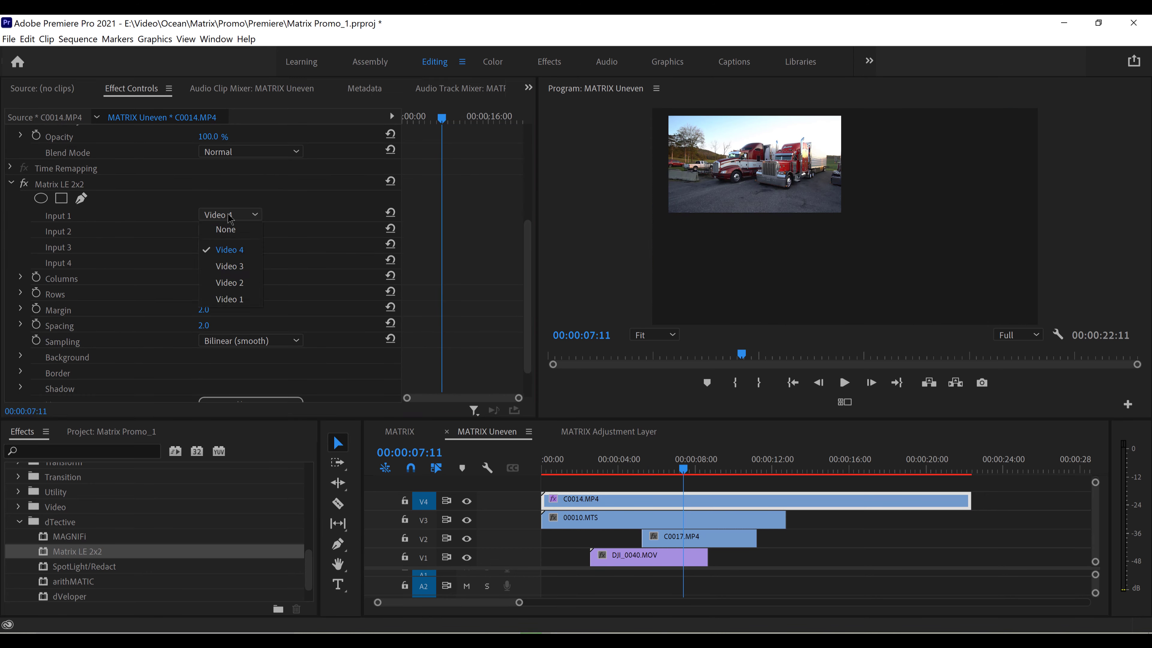
pyautogui.click(245, 247)
pyautogui.click(248, 239)
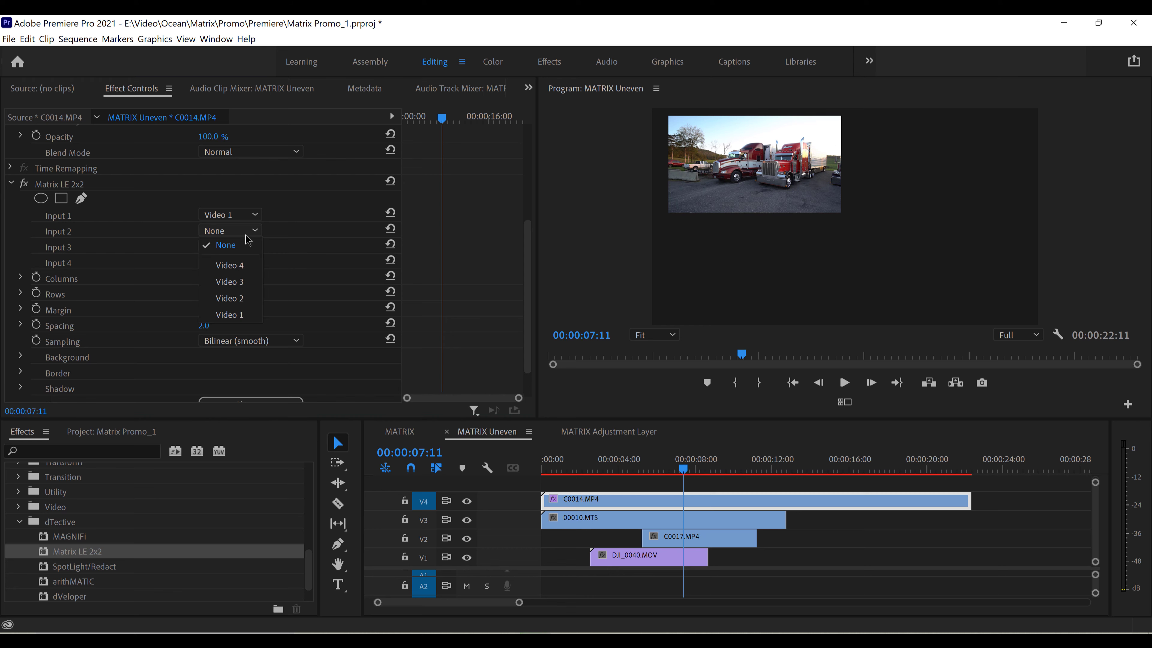
pyautogui.click(248, 278)
pyautogui.click(245, 248)
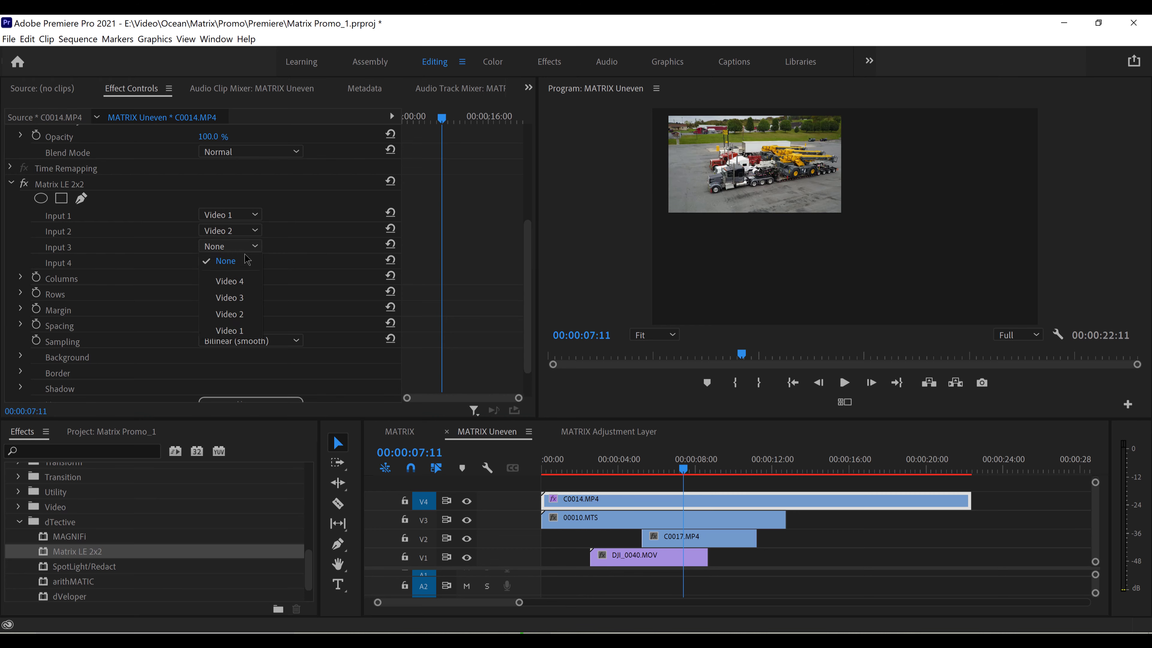
pyautogui.click(244, 287)
pyautogui.click(241, 249)
pyautogui.click(229, 297)
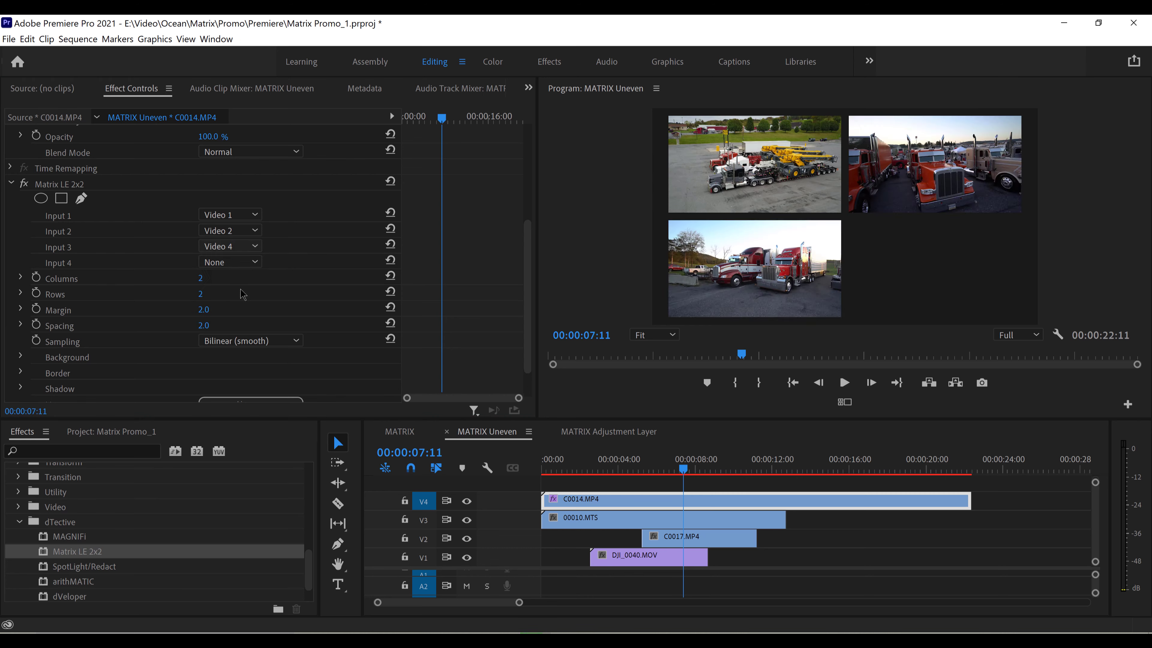
pyautogui.click(230, 262)
pyautogui.click(227, 278)
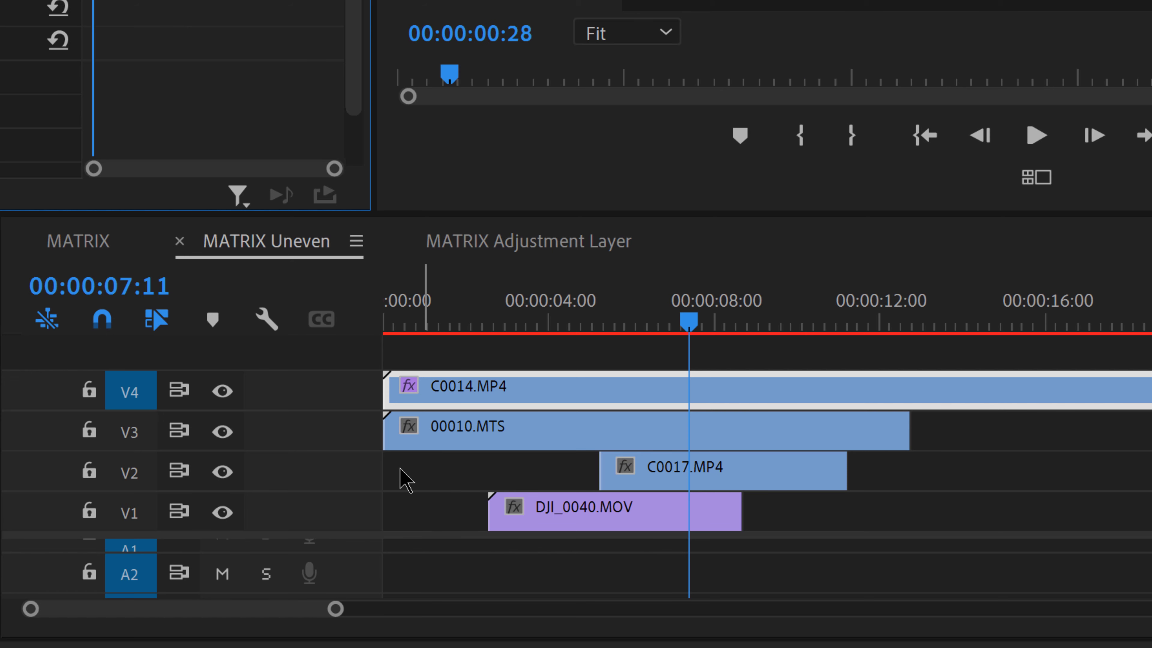
# Review how the matrix fills as the staggered clips begin, moving the playhead to about 00:00:03:11 and 00:00:05:28
pyautogui.click(405, 479)
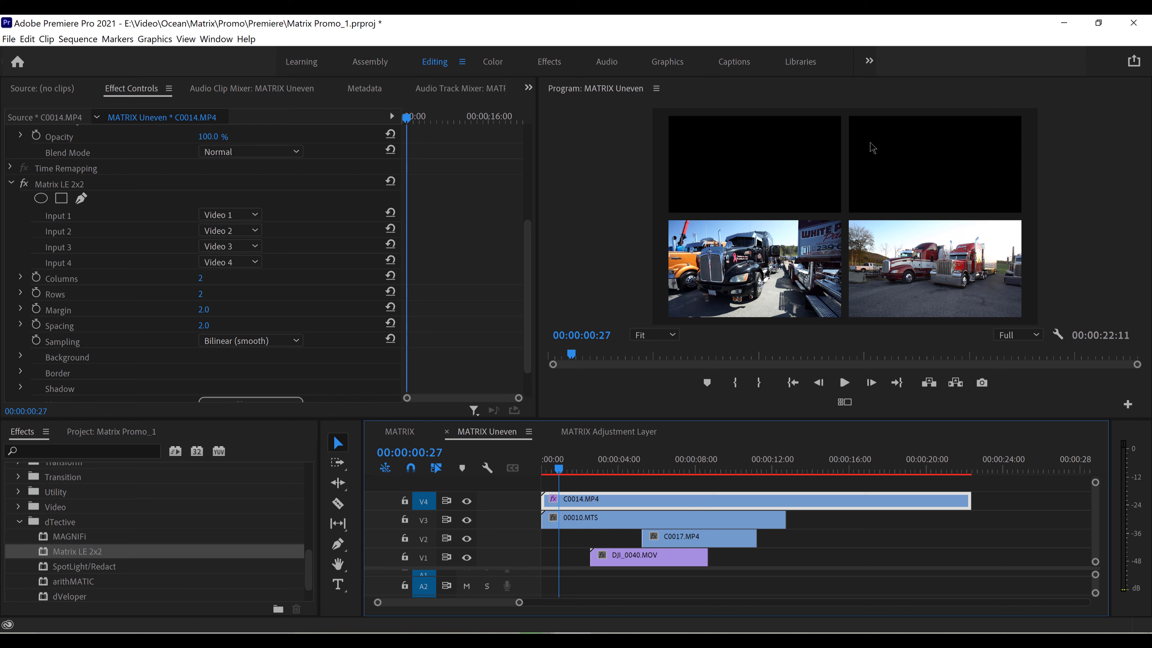
pyautogui.moveTo(558, 470); pyautogui.dragTo(608, 472)
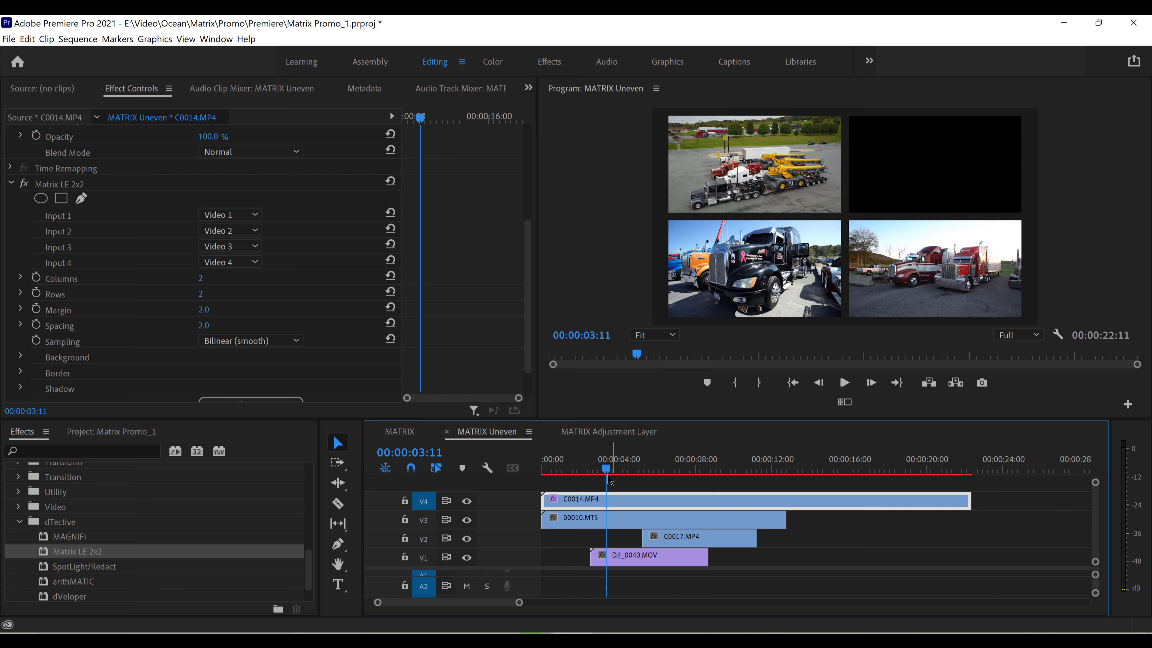
pyautogui.moveTo(607, 469); pyautogui.dragTo(658, 467)
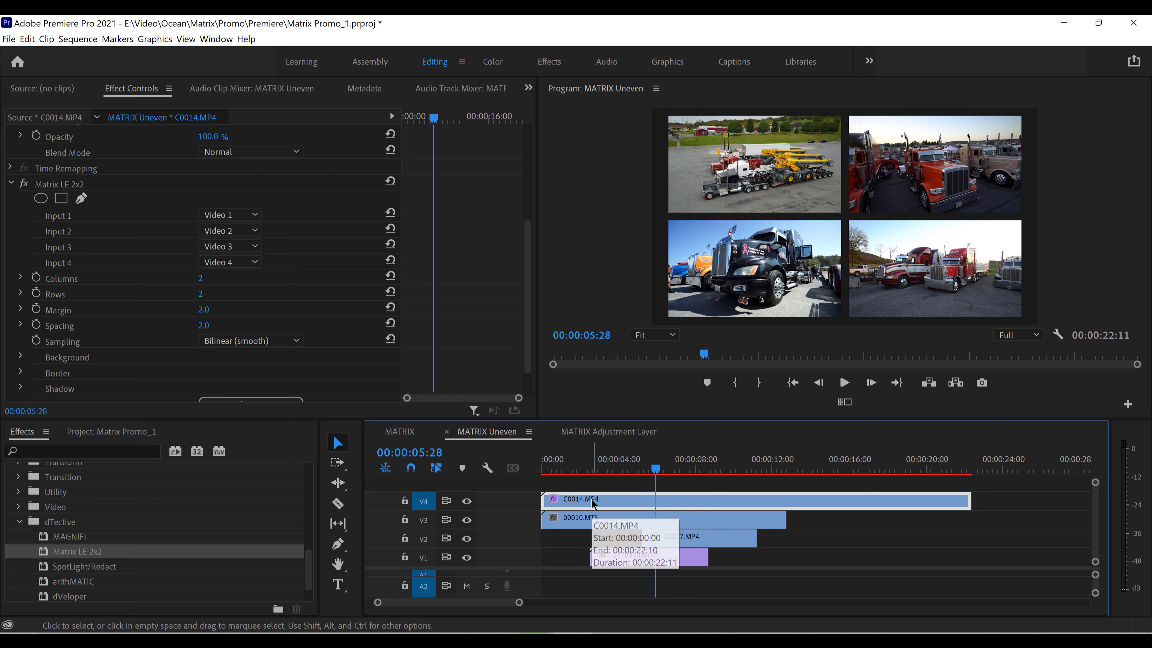
# Open the MATRIX Adjustment Layer sequence and create a 1920 x 1080 adjustment layer at 29.97 fps Non-Drop-Frame with square pixels
pyautogui.click(611, 435)
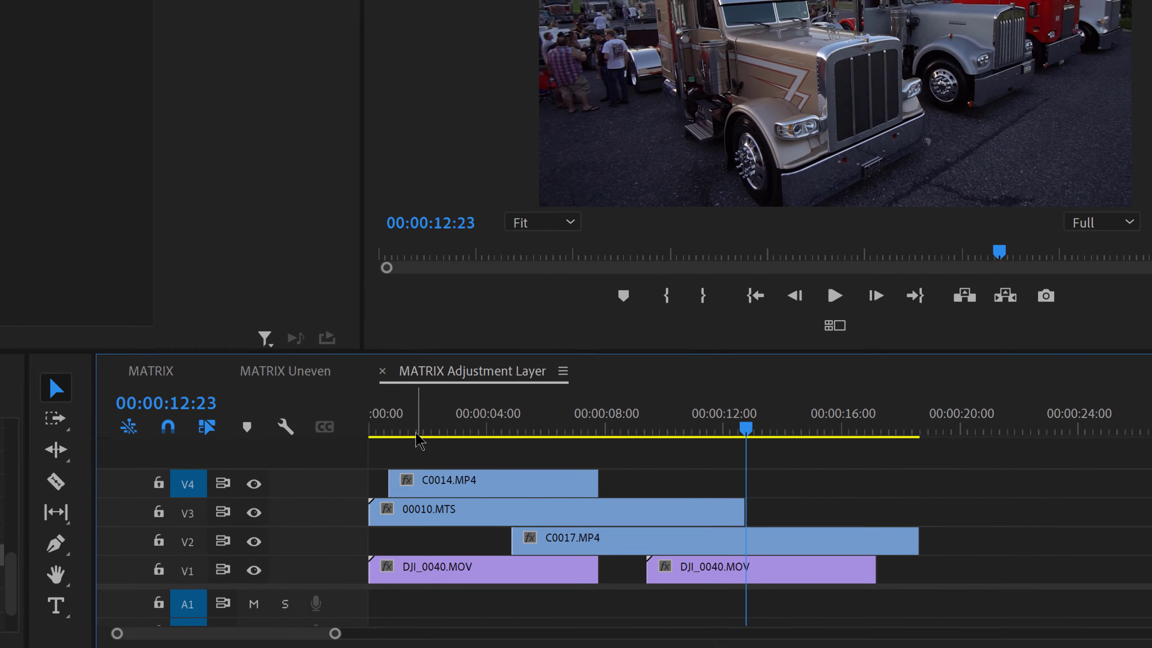
pyautogui.moveTo(405, 419); pyautogui.dragTo(371, 413)
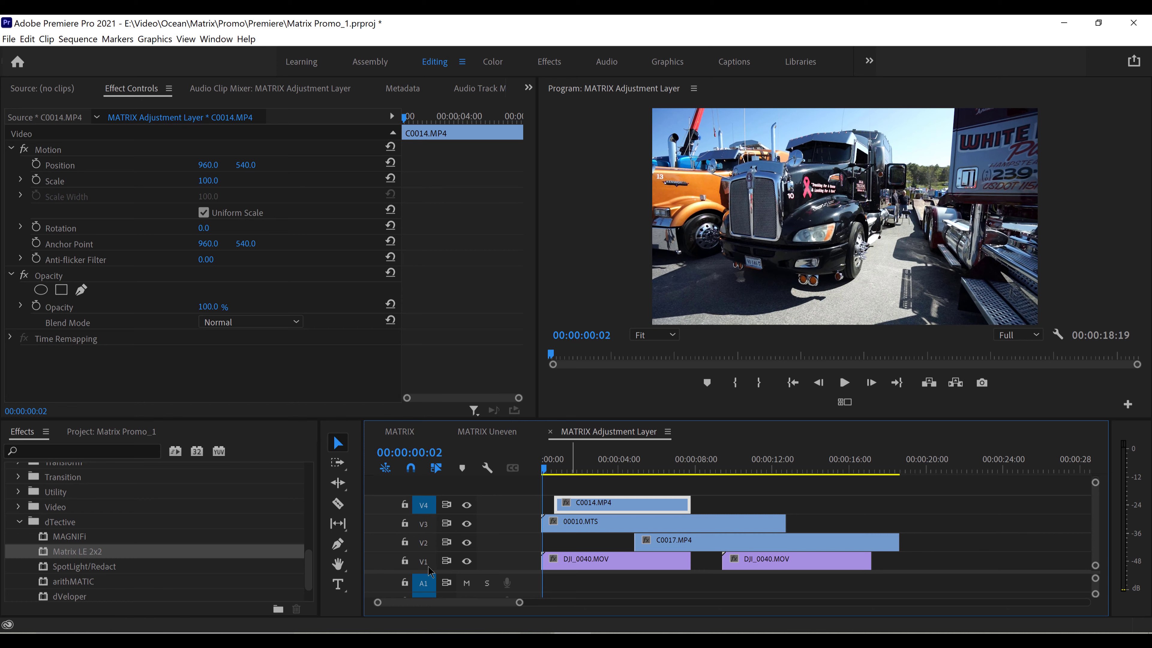
pyautogui.click(105, 434)
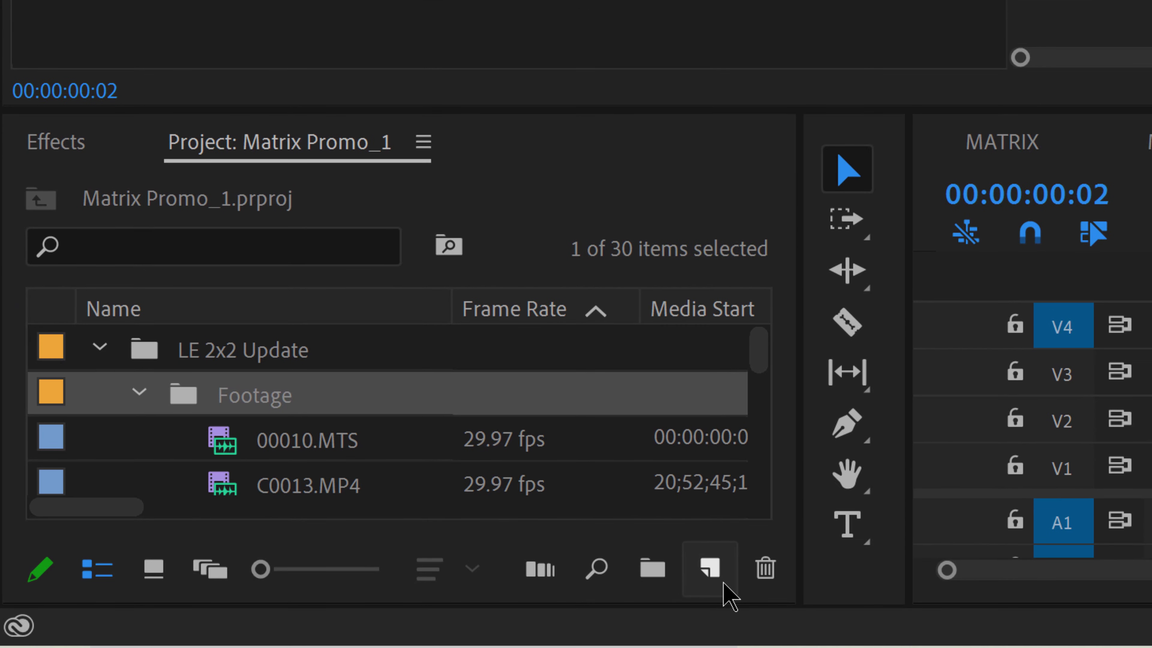
pyautogui.click(711, 570)
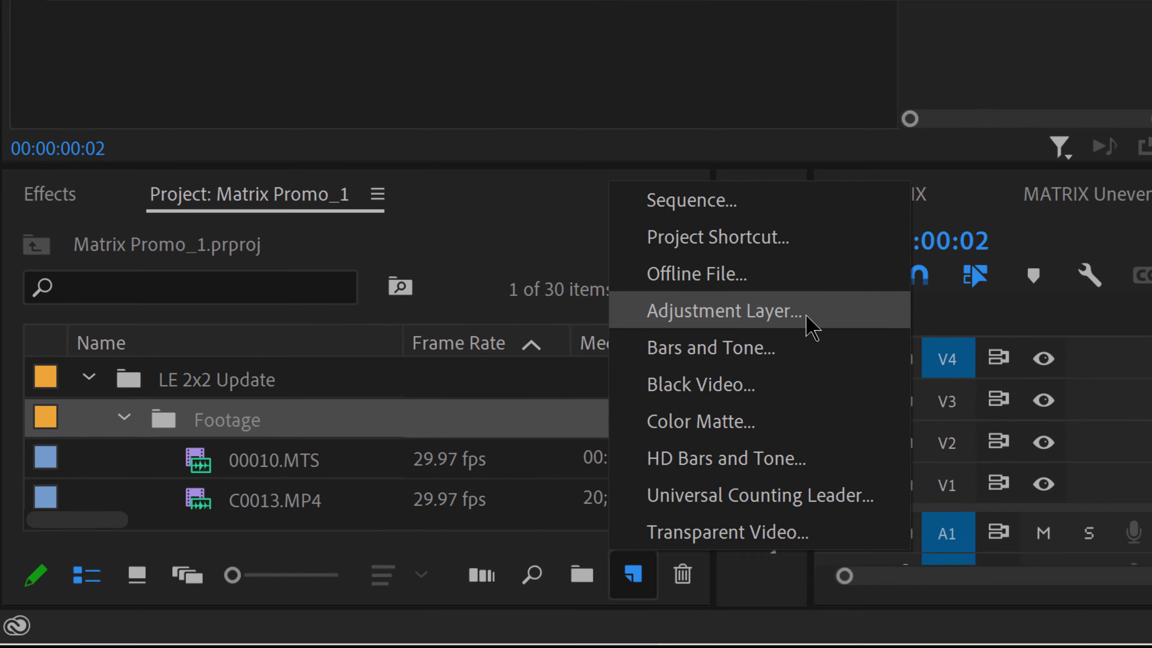
pyautogui.click(904, 279)
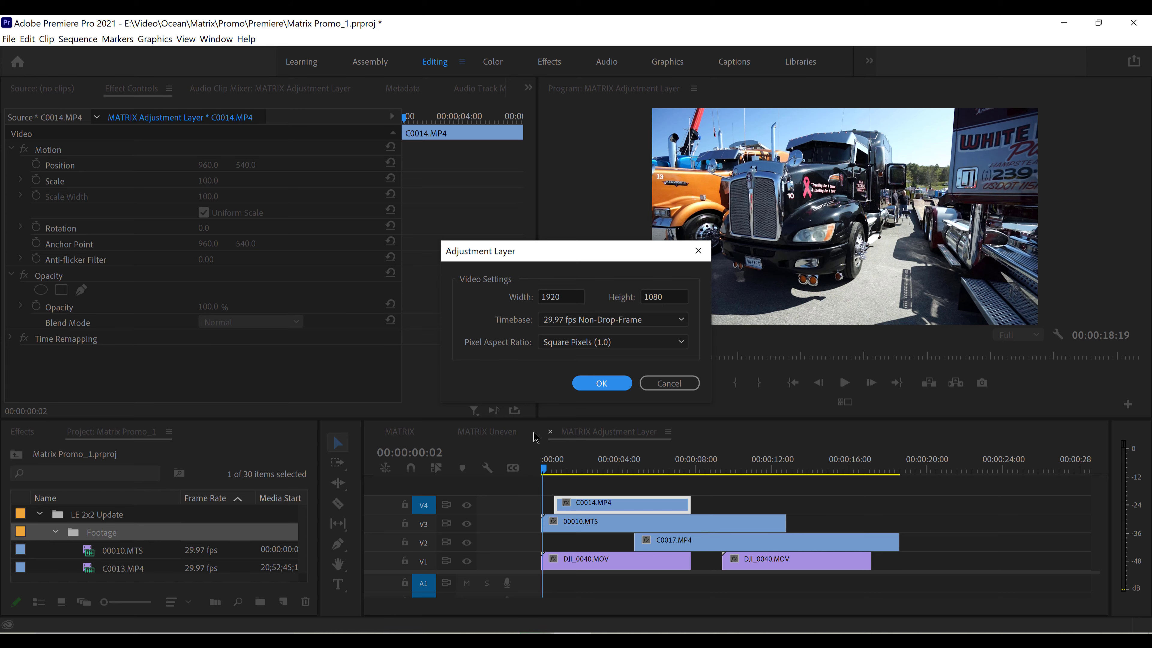
pyautogui.click(601, 383)
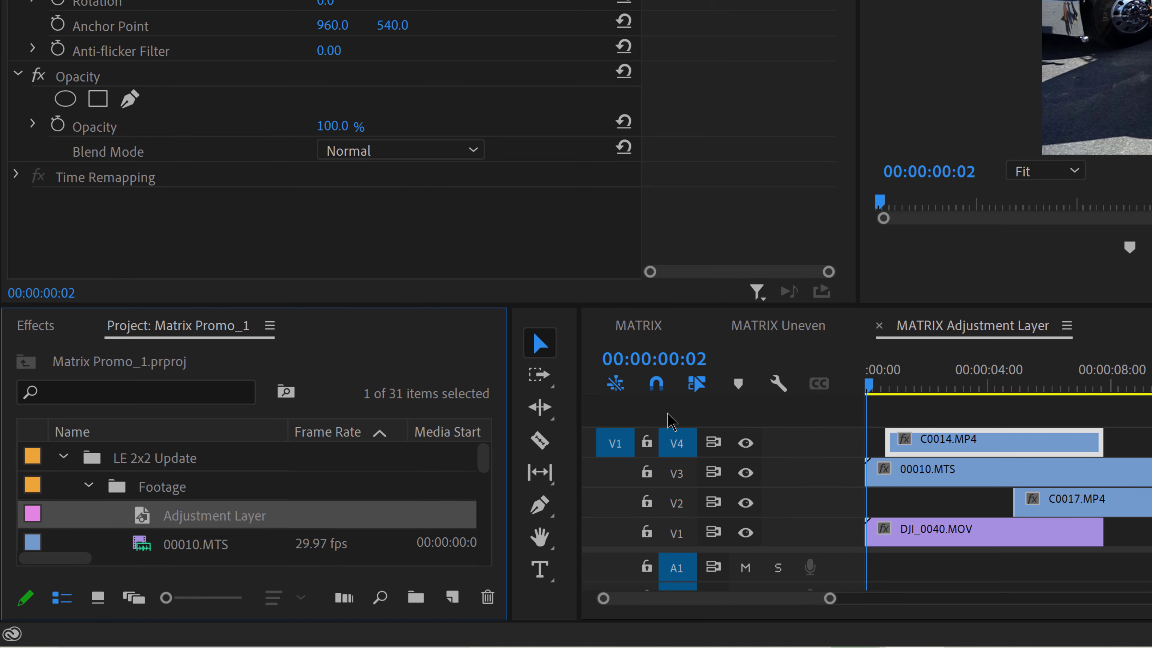
# Place the adjustment layer on a new V5 track at the sequence start, target V5, and extend it past the last clip to about 00:00:20:20
pyautogui.moveTo(145, 521); pyautogui.dragTo(896, 413)
pyautogui.moveTo(496, 413); pyautogui.dragTo(463, 413)
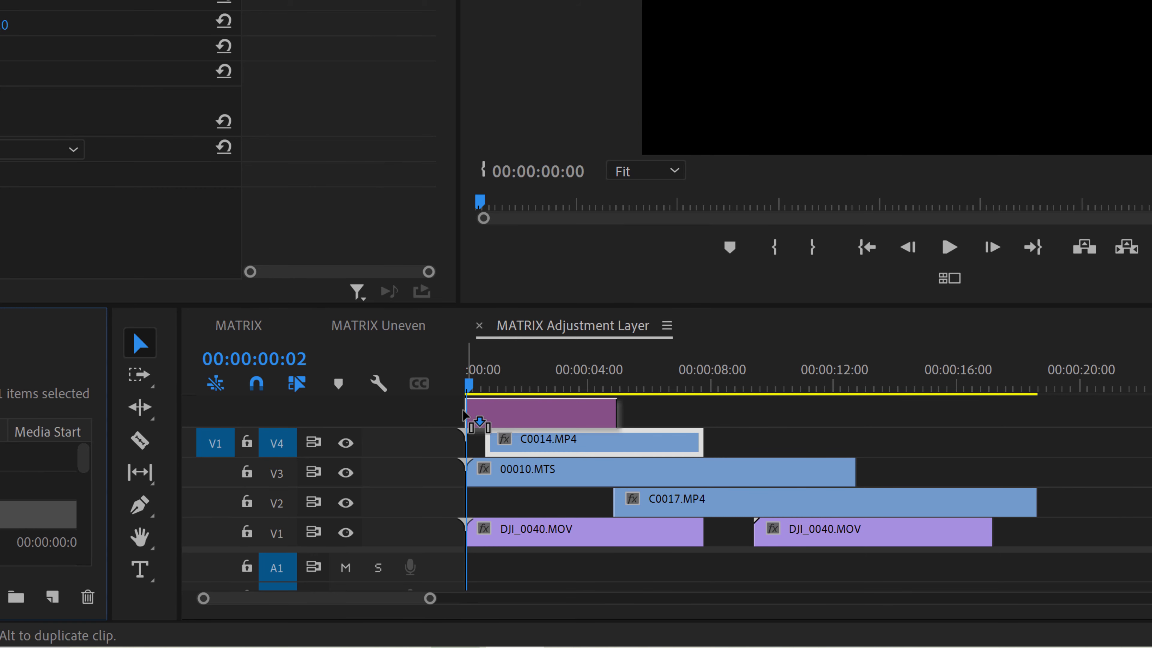
pyautogui.moveTo(464, 414); pyautogui.dragTo(467, 413)
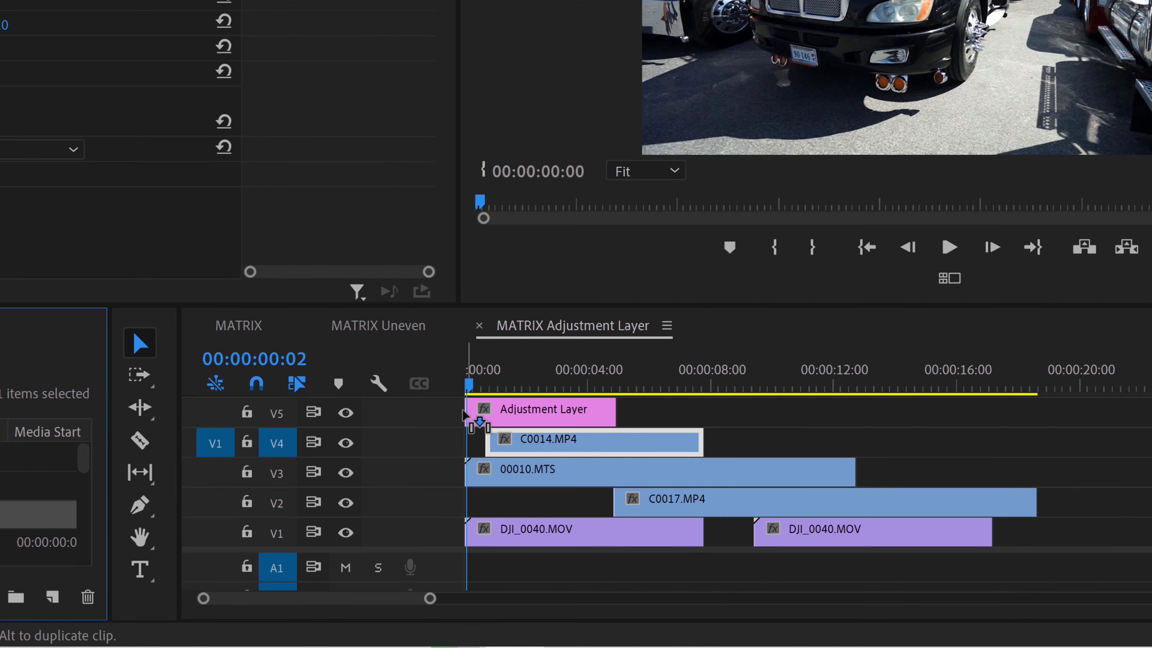
pyautogui.click(285, 418)
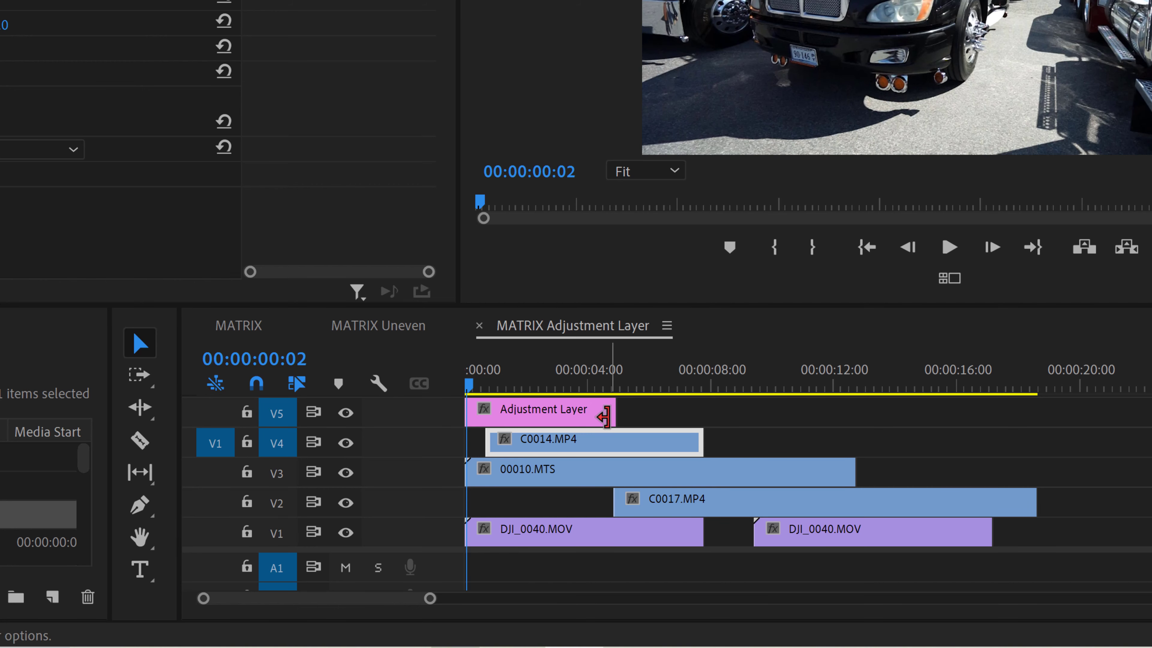
pyautogui.moveTo(616, 411); pyautogui.dragTo(1099, 398)
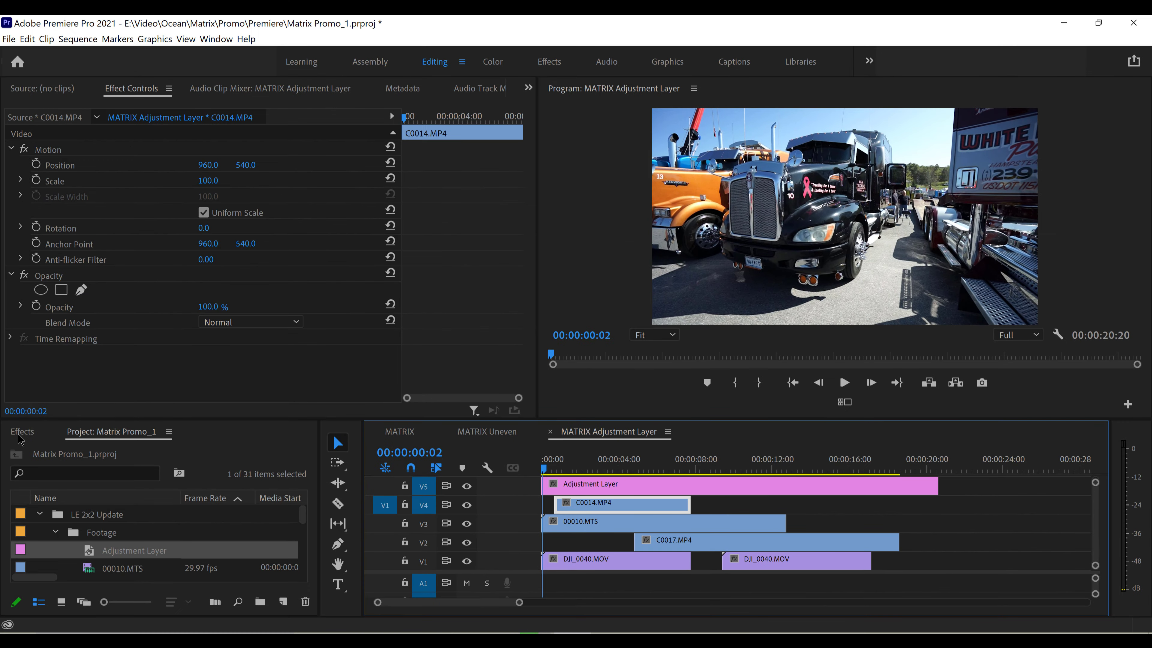
# Apply dTective Matrix LE 2x2 to the adjustment layer on V5 and assign Video 1, Video 2, Video 3 and Video 4 to Inputs 1 to 4 respectively
pyautogui.click(19, 434)
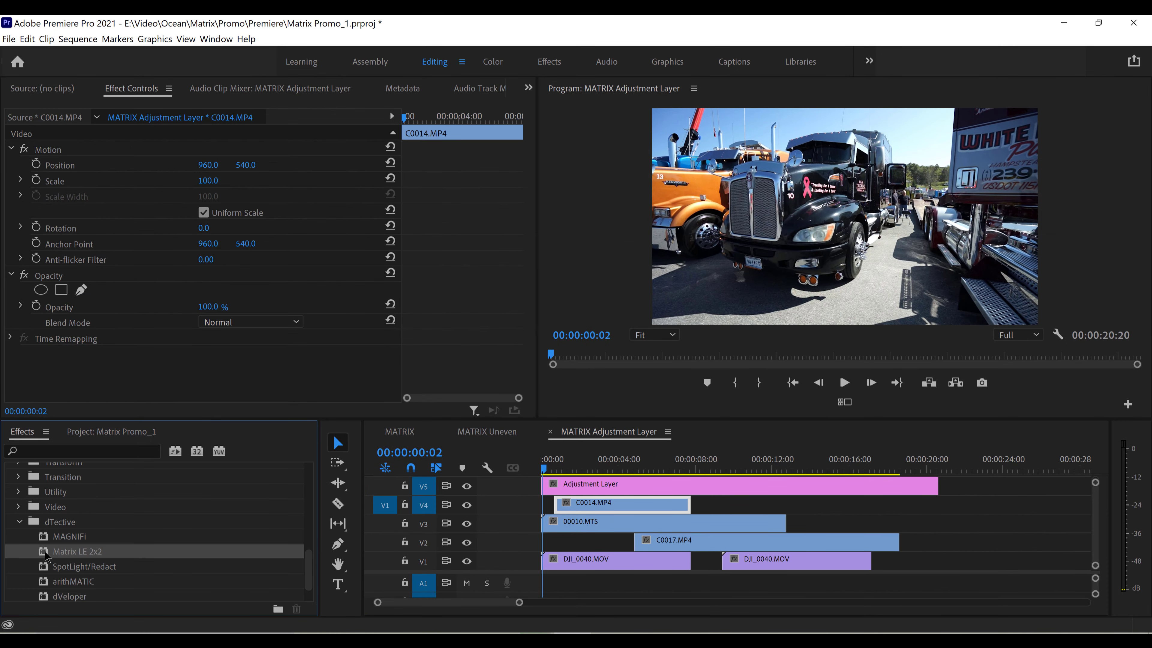
pyautogui.moveTo(46, 554); pyautogui.dragTo(626, 491)
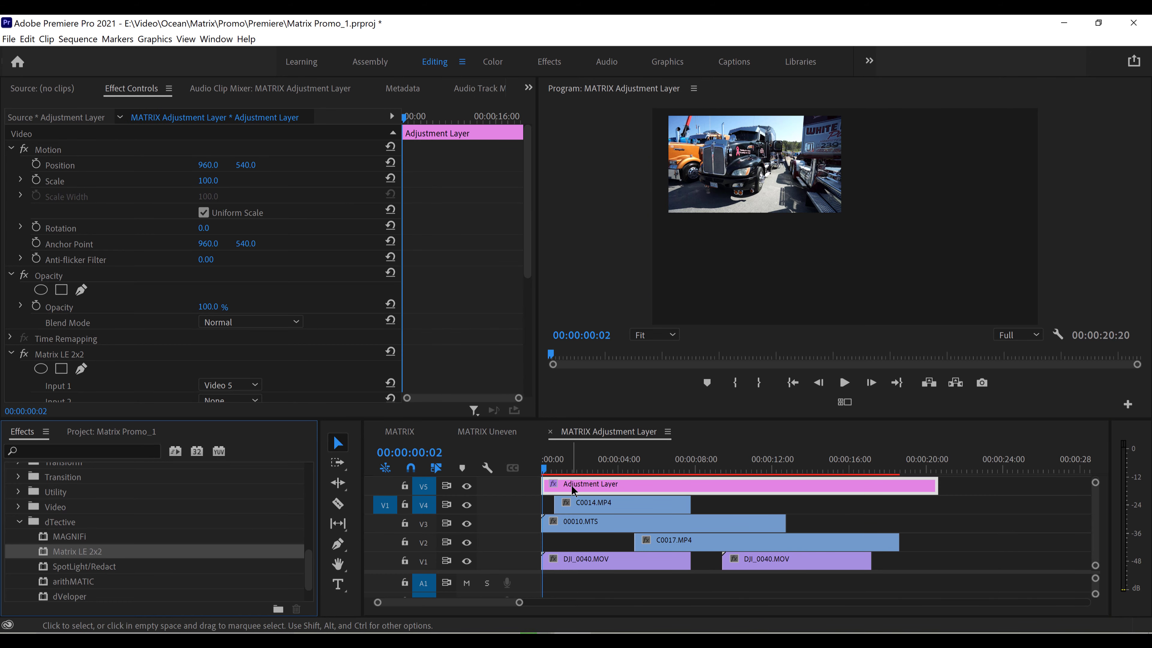
pyautogui.moveTo(527, 241); pyautogui.dragTo(533, 311)
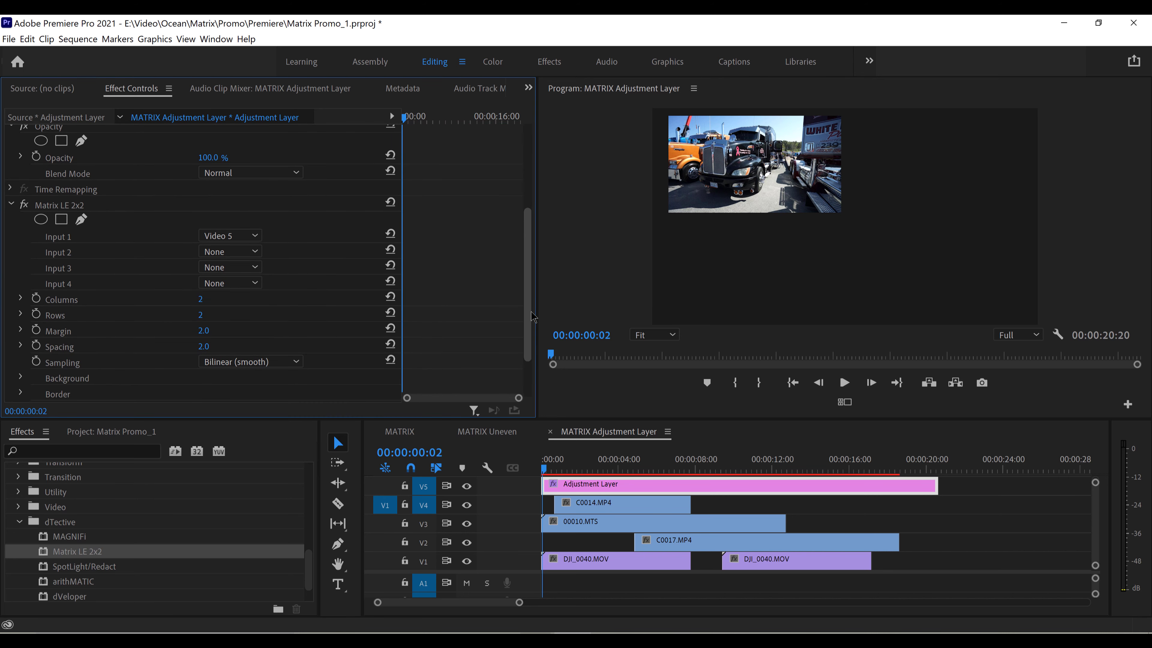
pyautogui.click(229, 236)
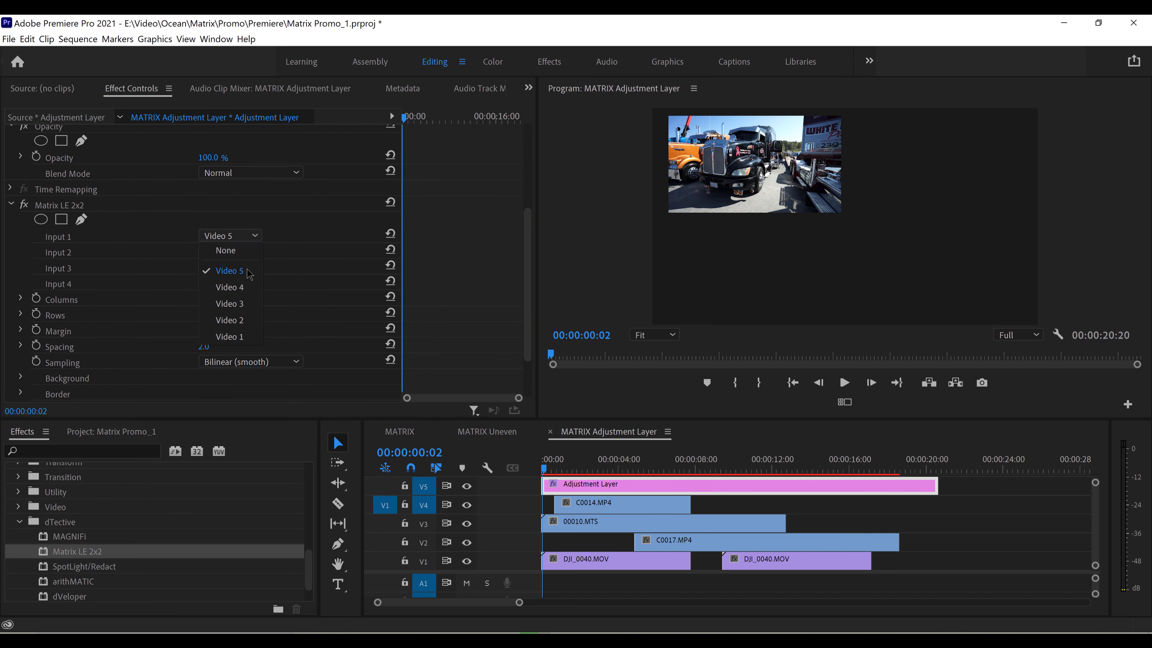
pyautogui.click(245, 338)
pyautogui.click(245, 252)
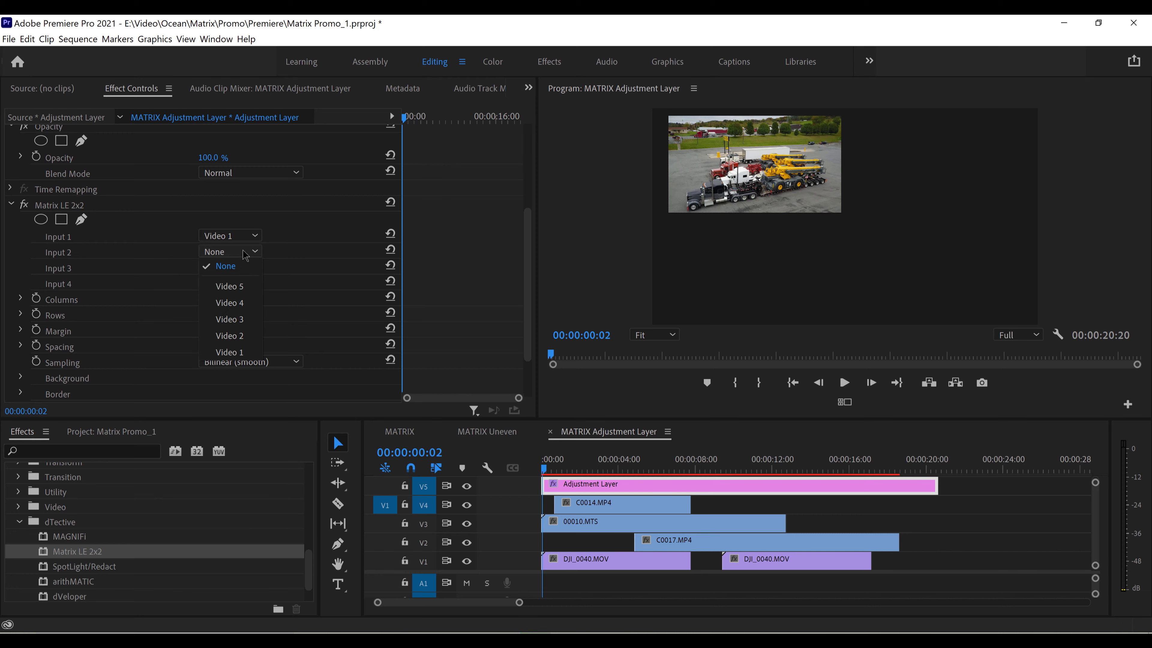
pyautogui.click(244, 336)
pyautogui.click(230, 267)
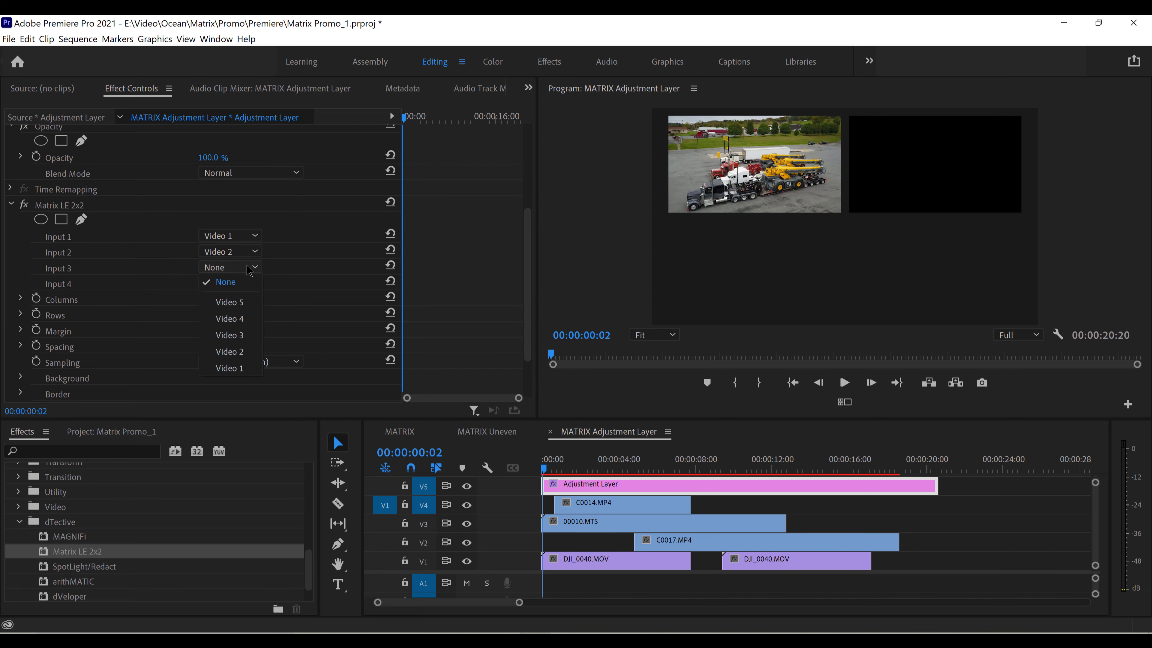
pyautogui.press('Escape')
pyautogui.click(236, 343)
pyautogui.click(230, 283)
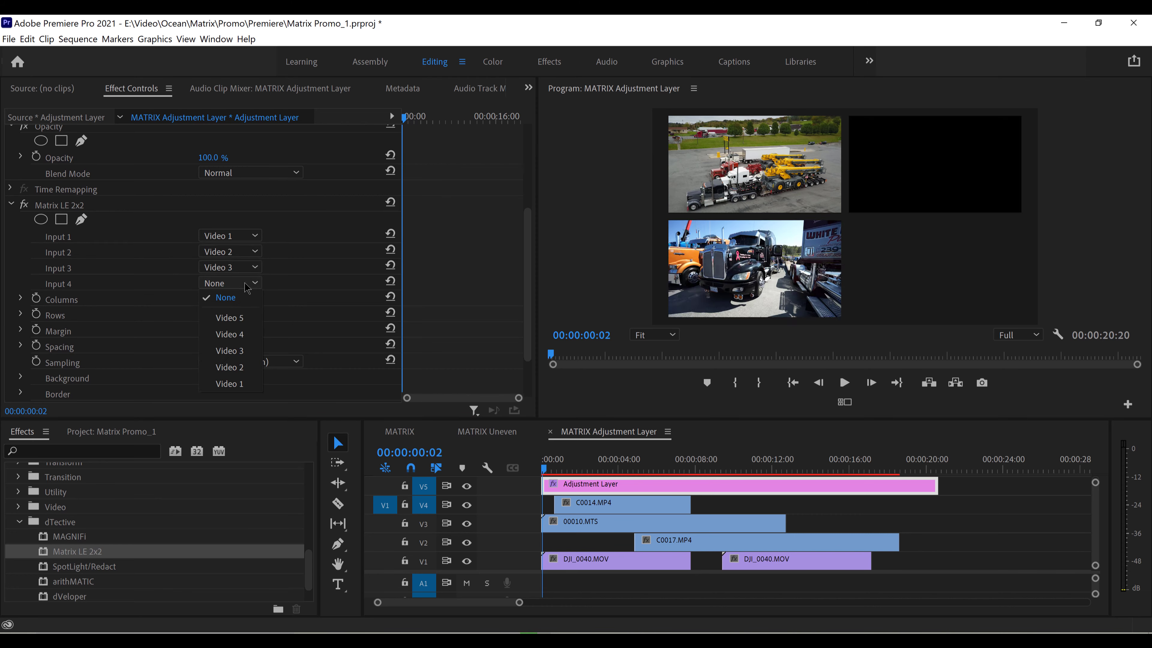
pyautogui.click(242, 340)
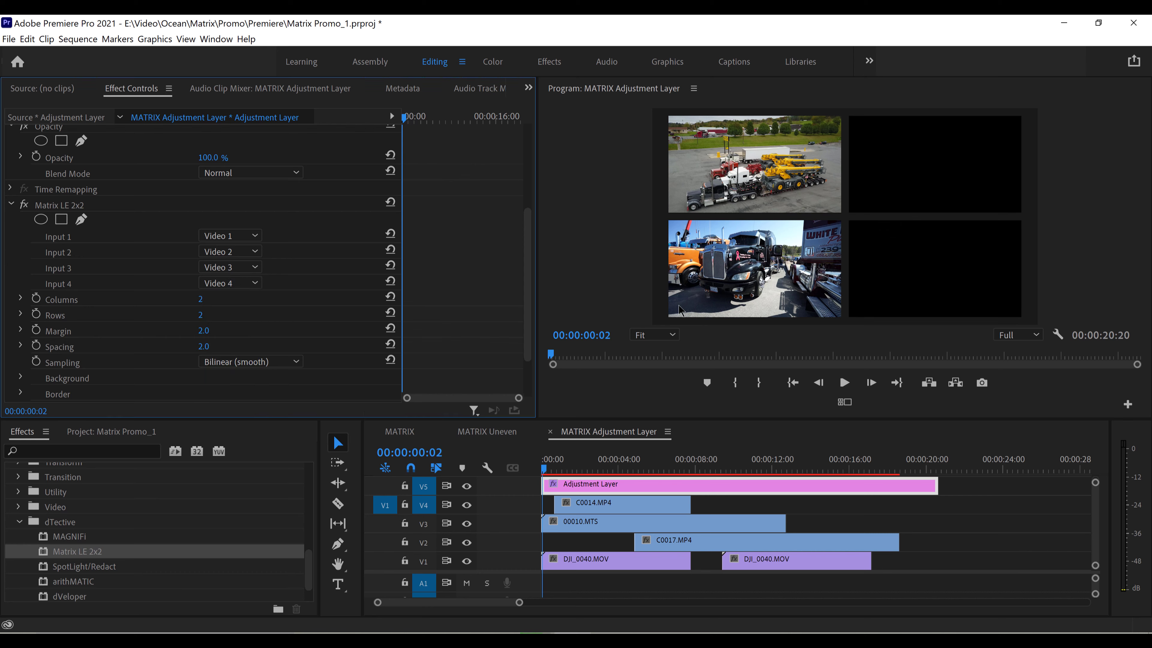
# Review how the adjustment-layer matrix handles overlapping clips and gaps, moving the playhead to about 00:00:06:05, 00:00:08:18 and 00:00:09:04
pyautogui.moveTo(547, 469); pyautogui.dragTo(662, 462)
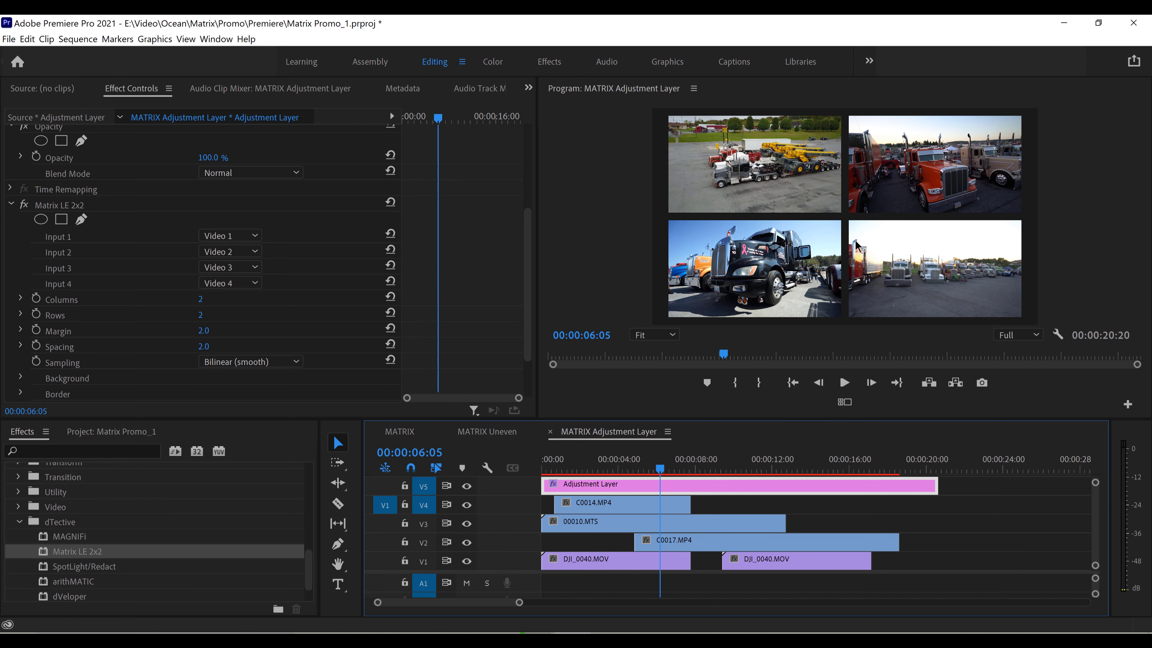
pyautogui.moveTo(667, 469); pyautogui.dragTo(706, 469)
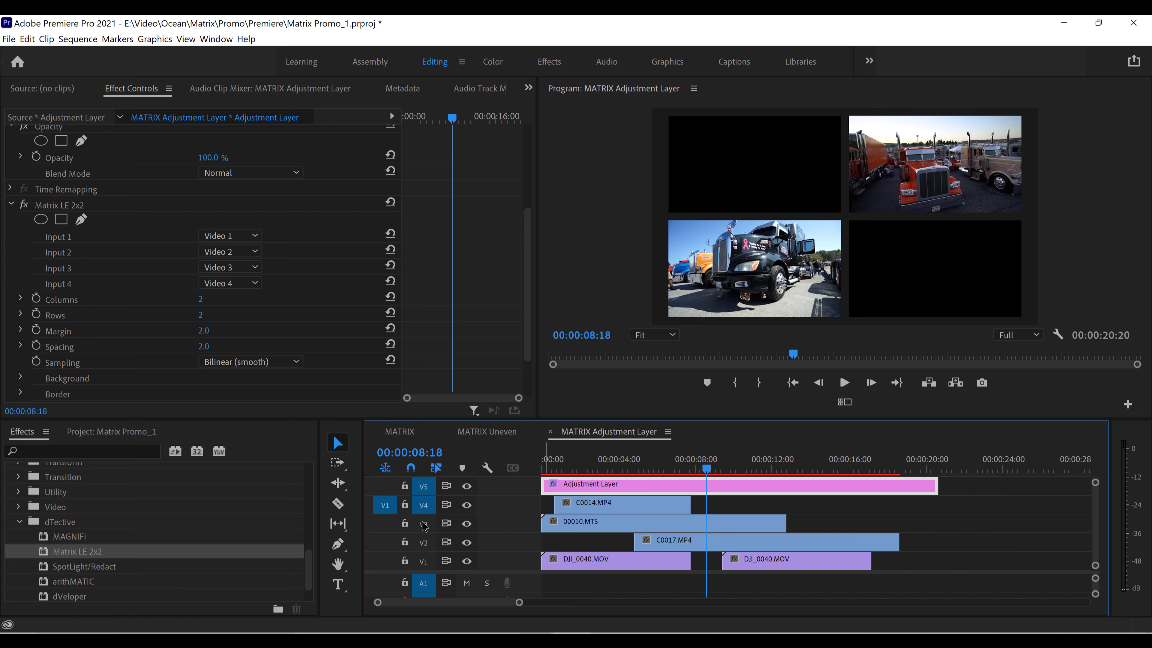
pyautogui.moveTo(713, 468); pyautogui.dragTo(715, 462)
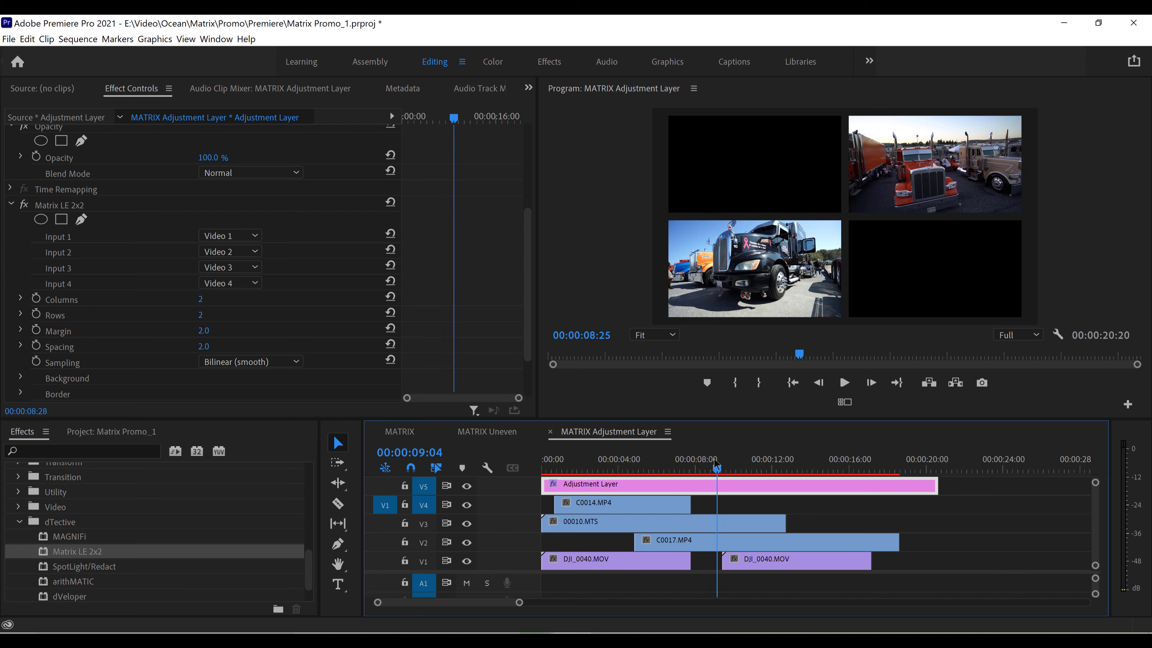